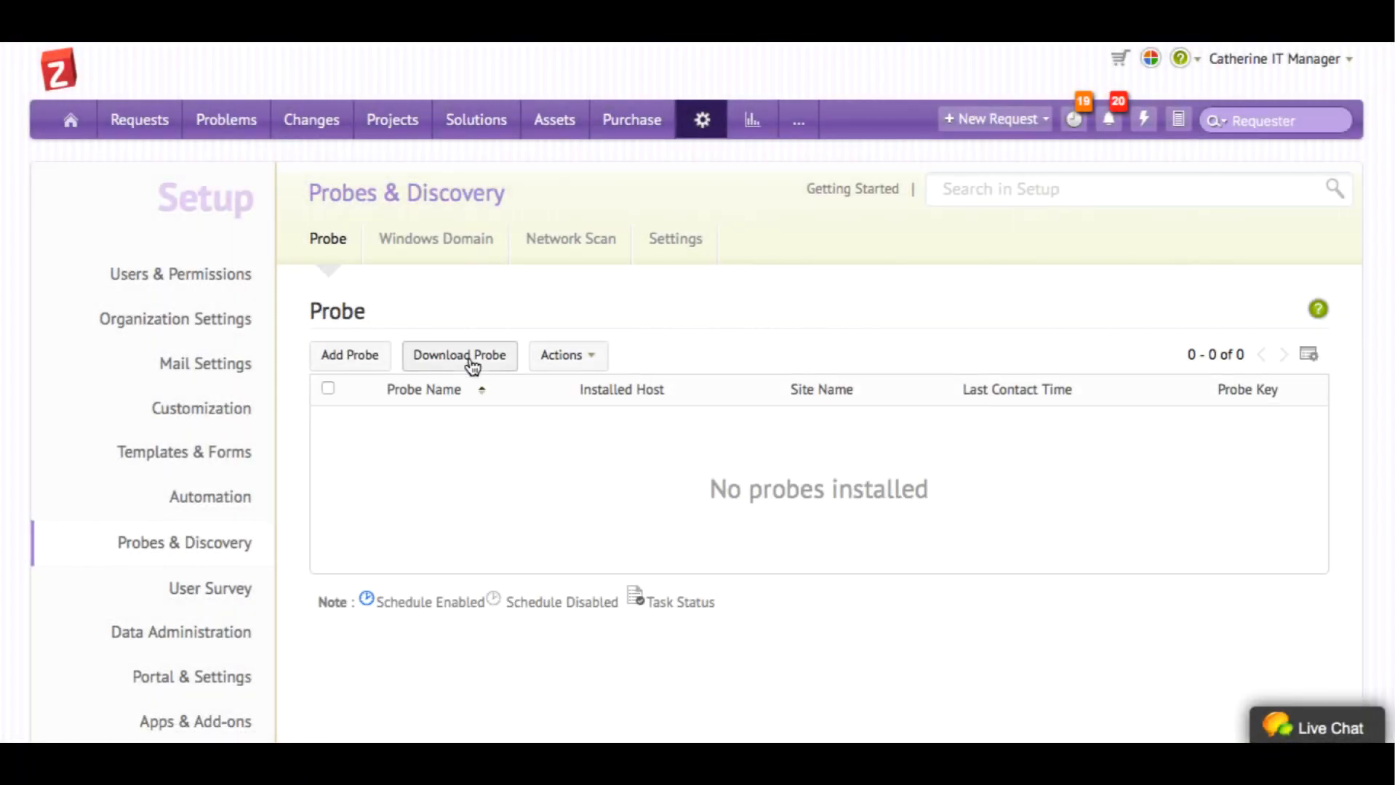
Add a new probe named 'Demo Probe' through the Add Probe form
left_click(355, 349)
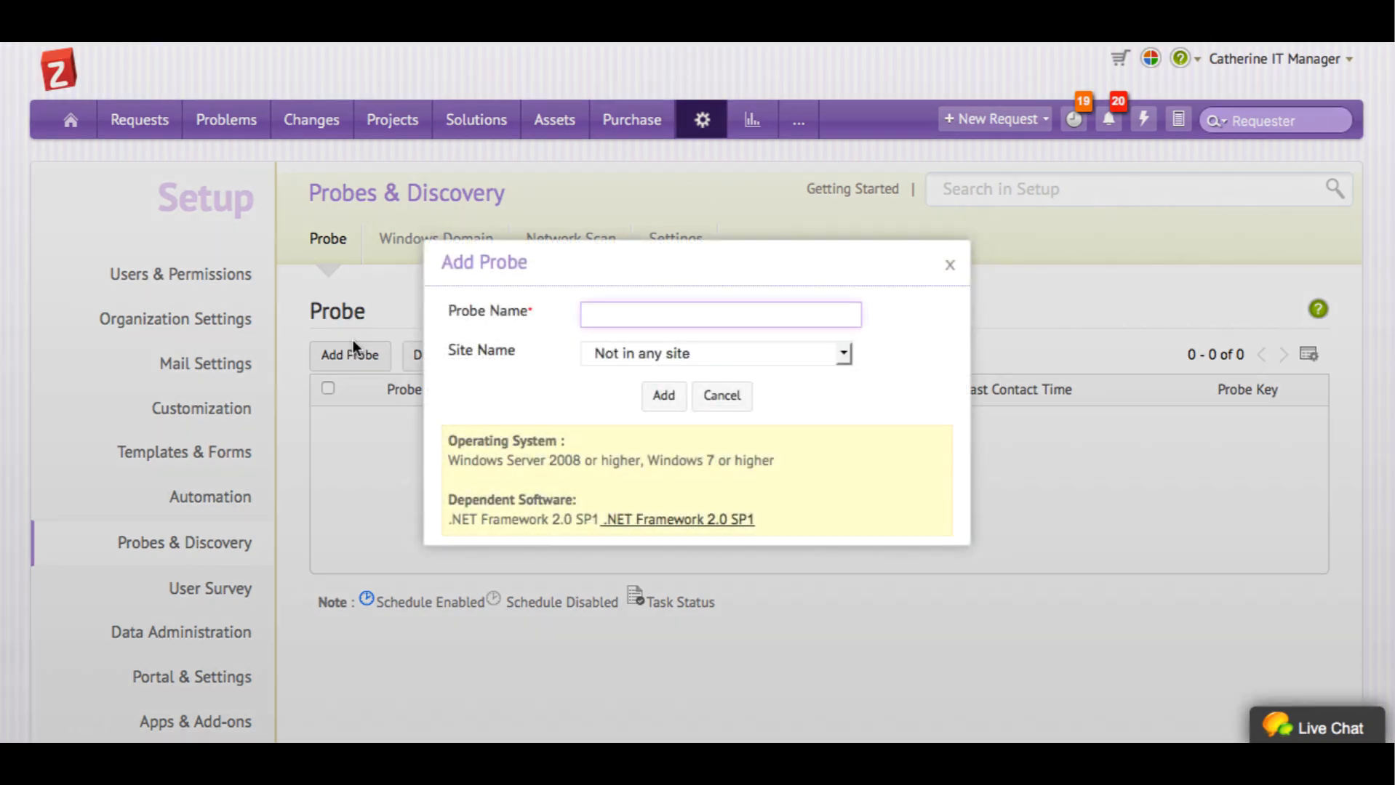
type("Demo Probe")
left_click(662, 397)
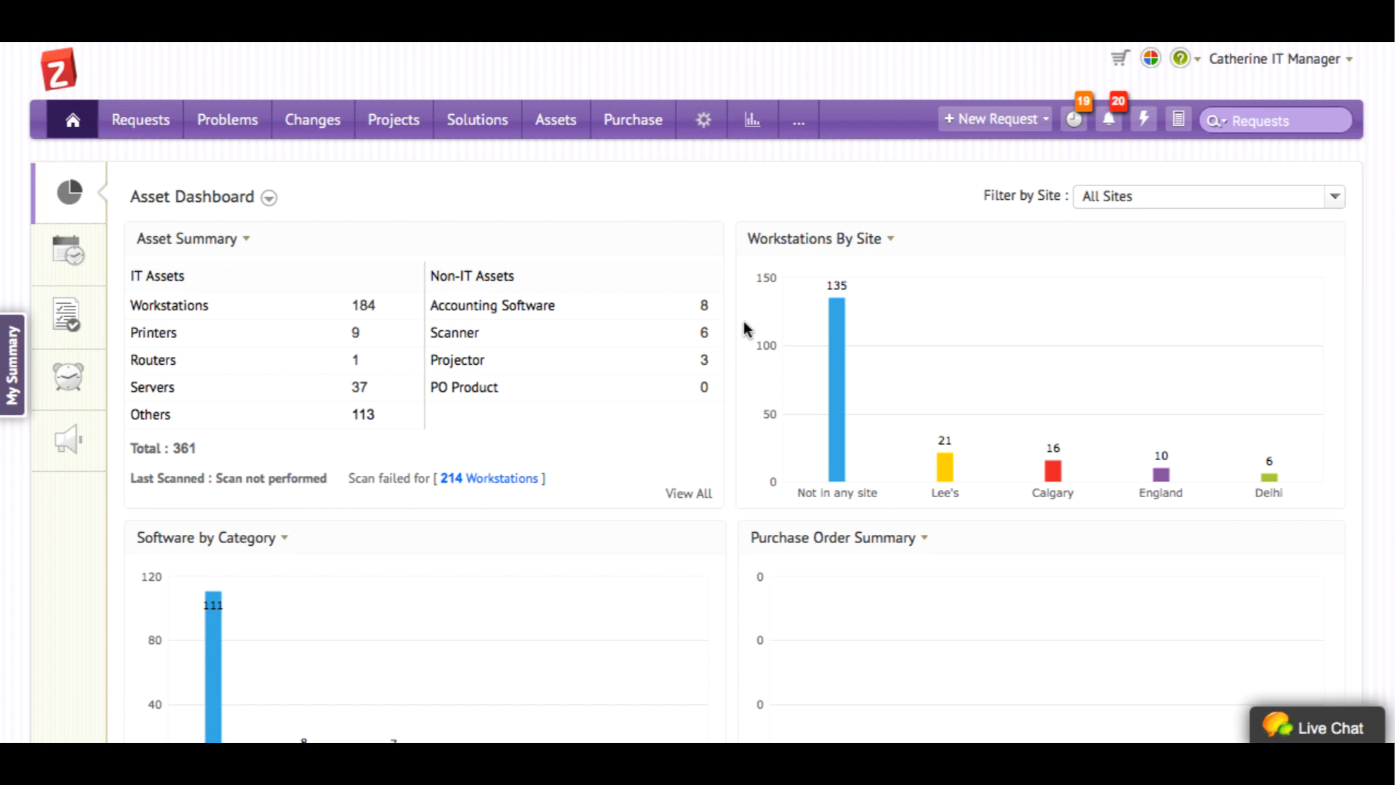
Go to Setup and open the Probe list under Probes & Discovery
left_click(702, 119)
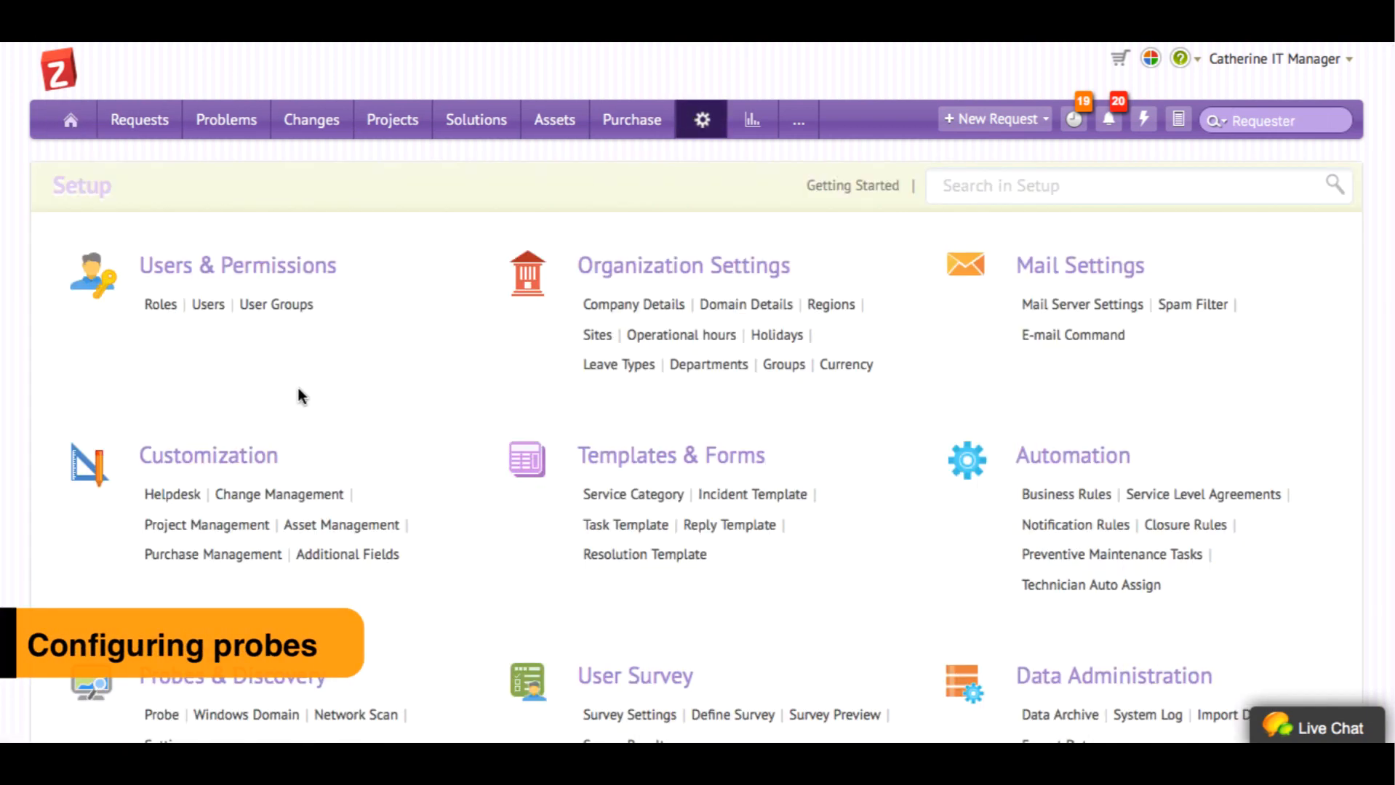
scroll(218, 436, "down", 3)
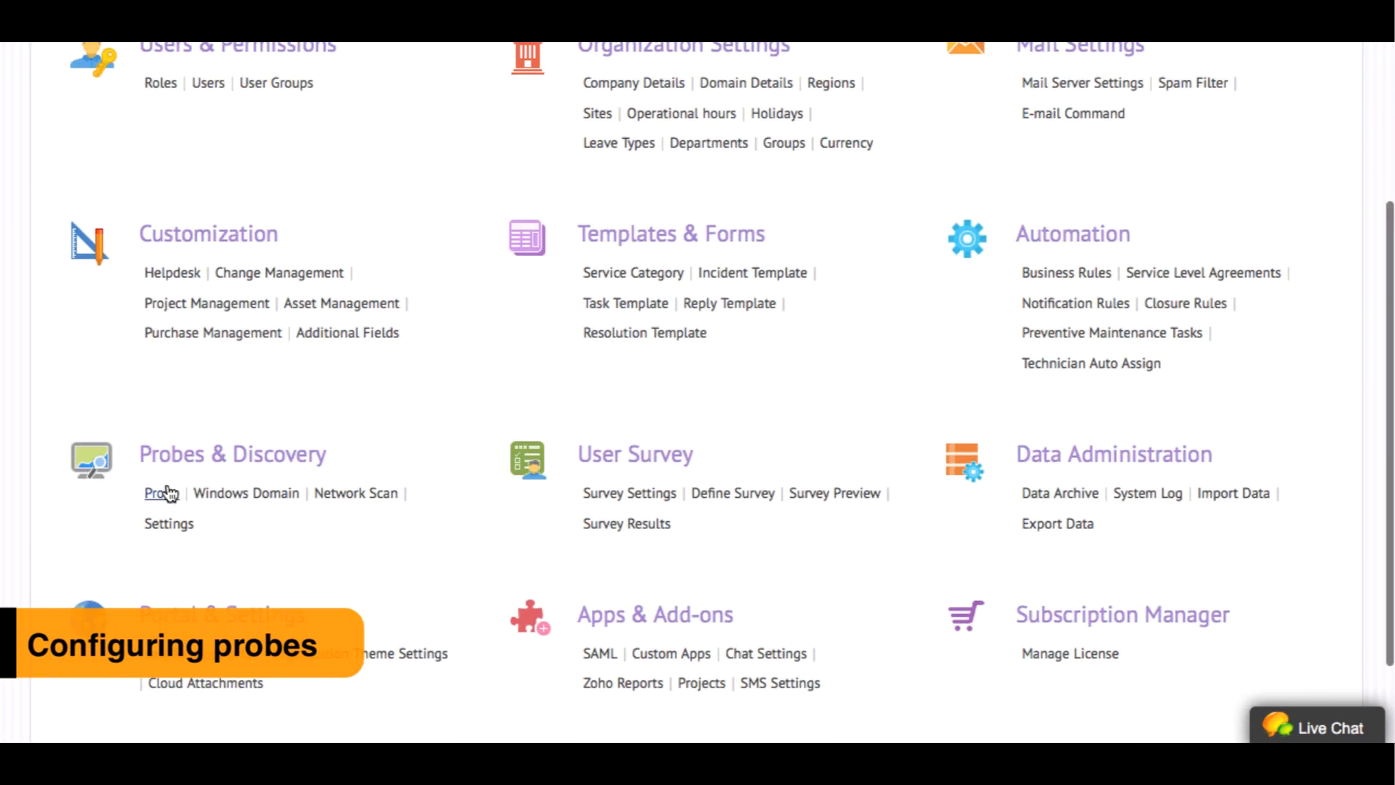
left_click(162, 494)
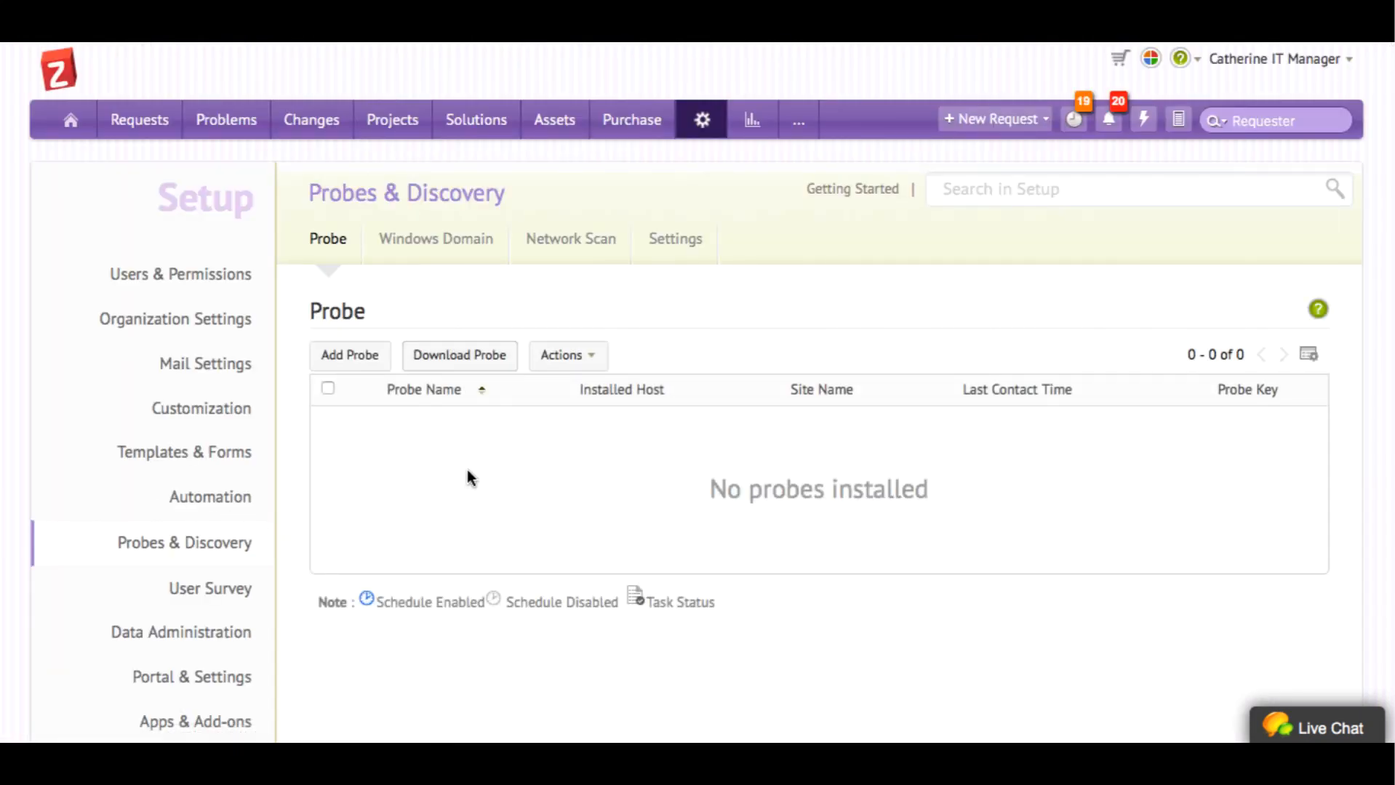
Add the 'Demo Probe' probe, then reveal its probe key and close the key window
left_click(356, 351)
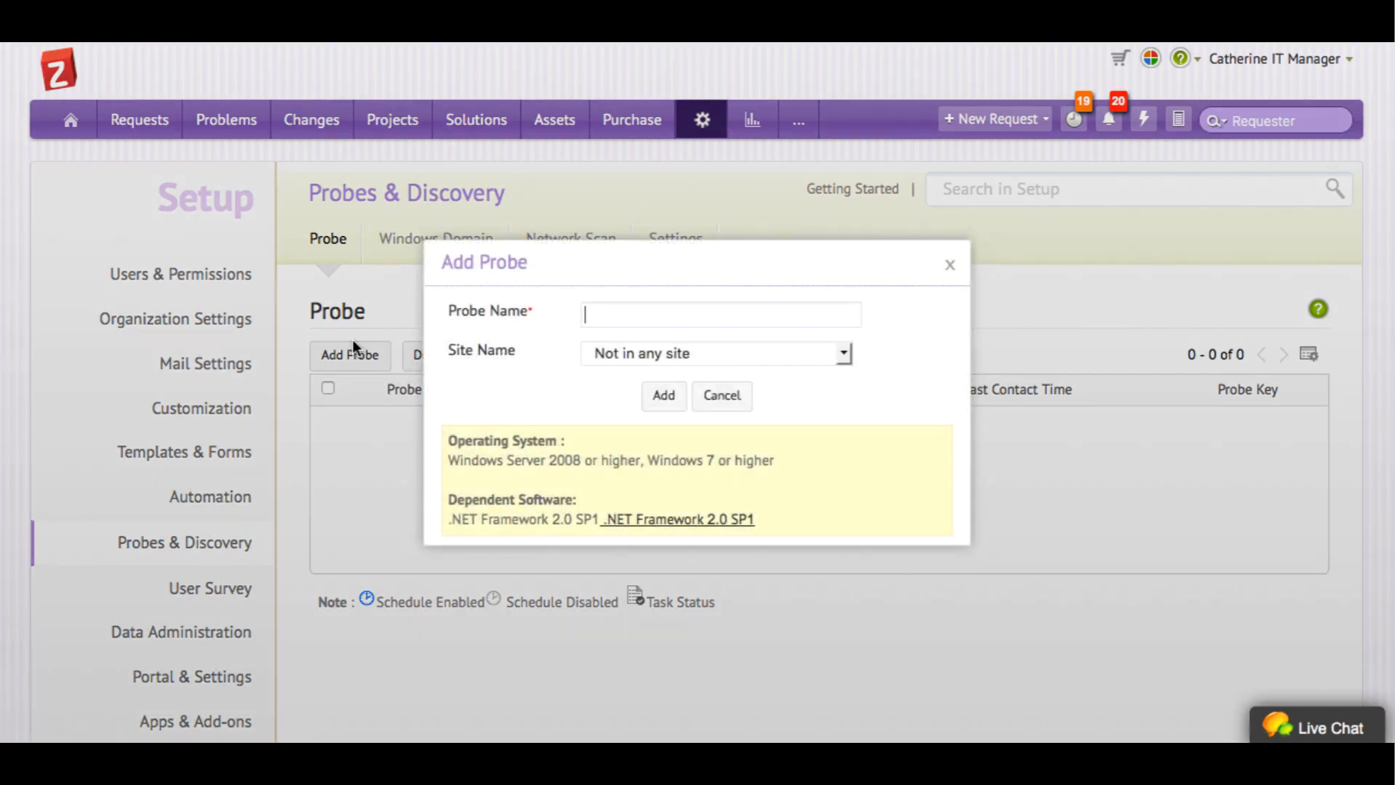
type("Demo Probe")
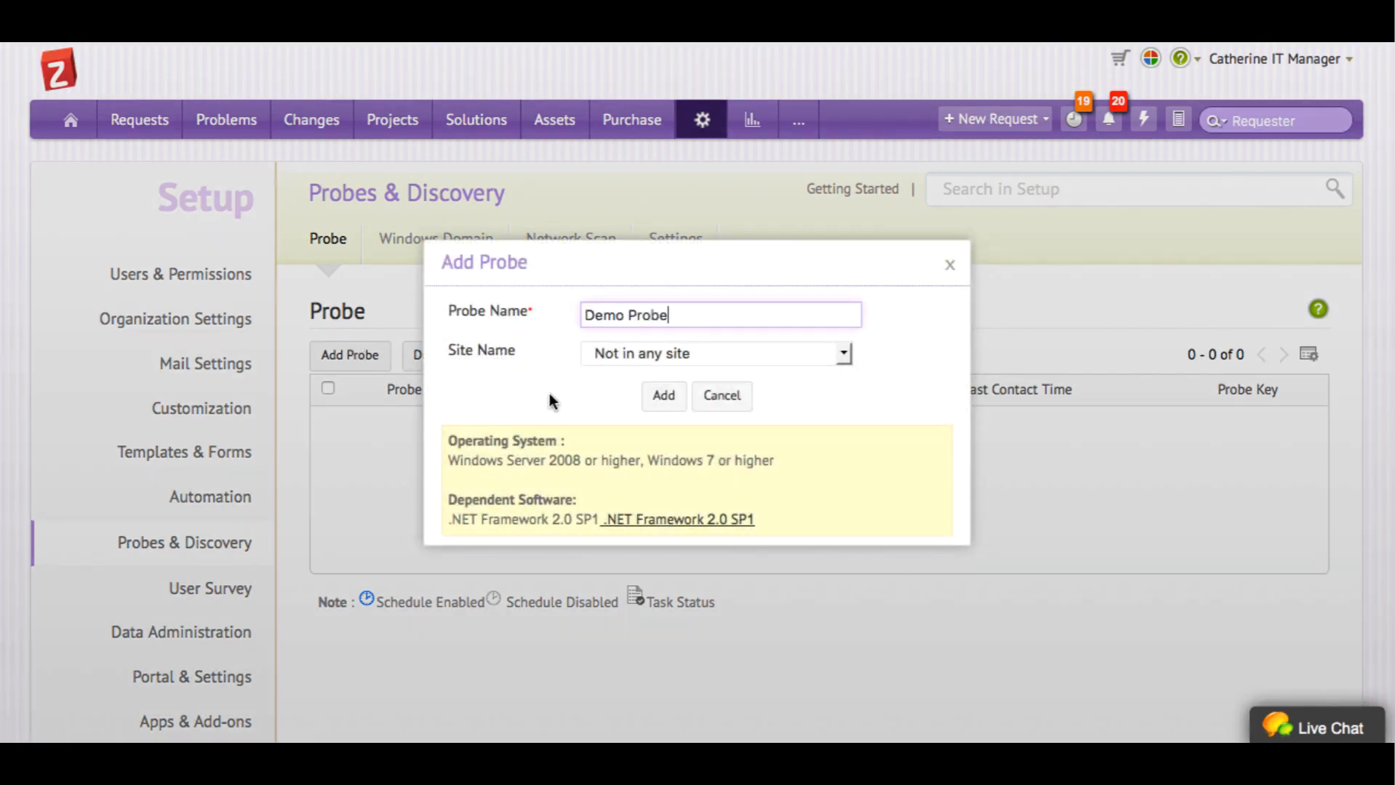
left_click(661, 396)
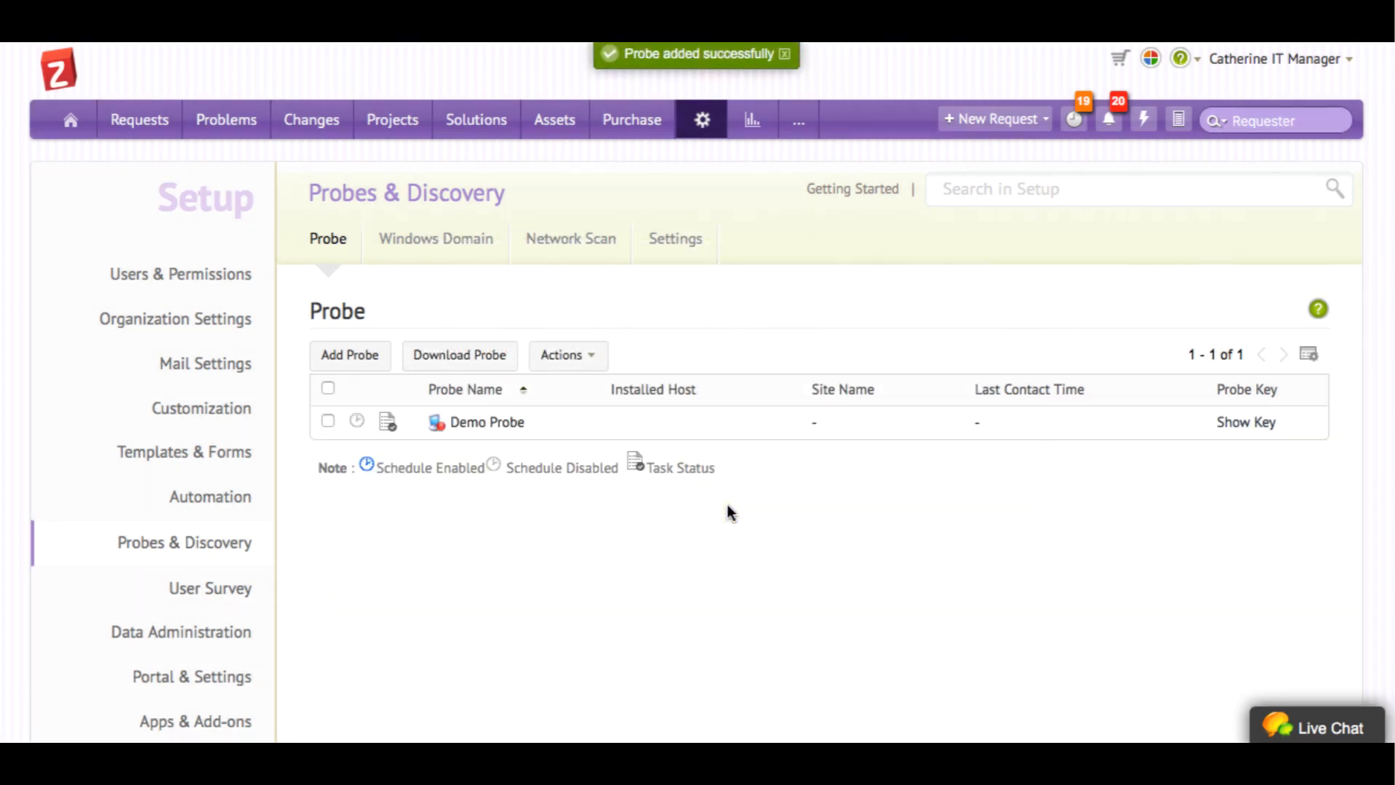
left_click(1253, 430)
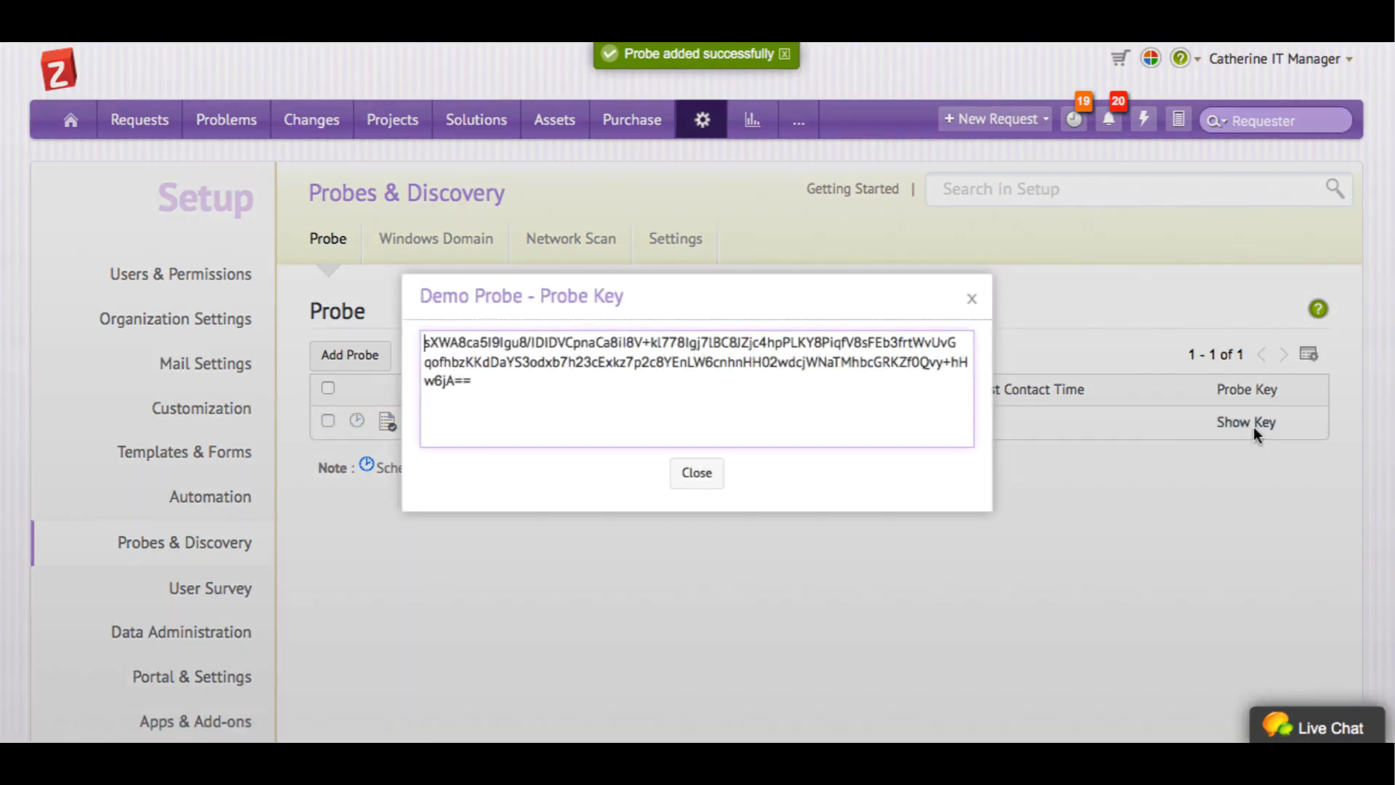
left_click(708, 481)
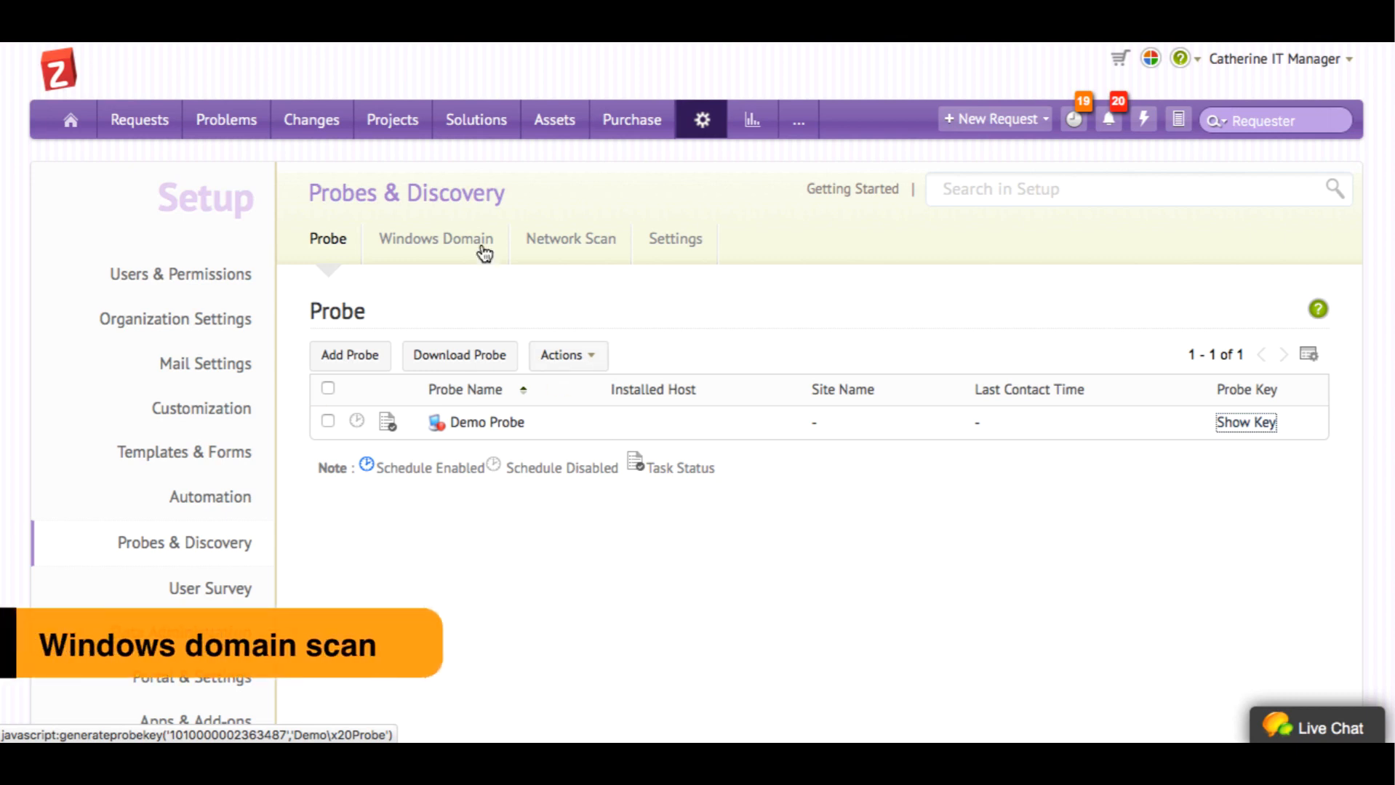
In Windows Domain discovery, begin a new domain with Demo Probe, then cancel it
left_click(467, 231)
left_click(458, 252)
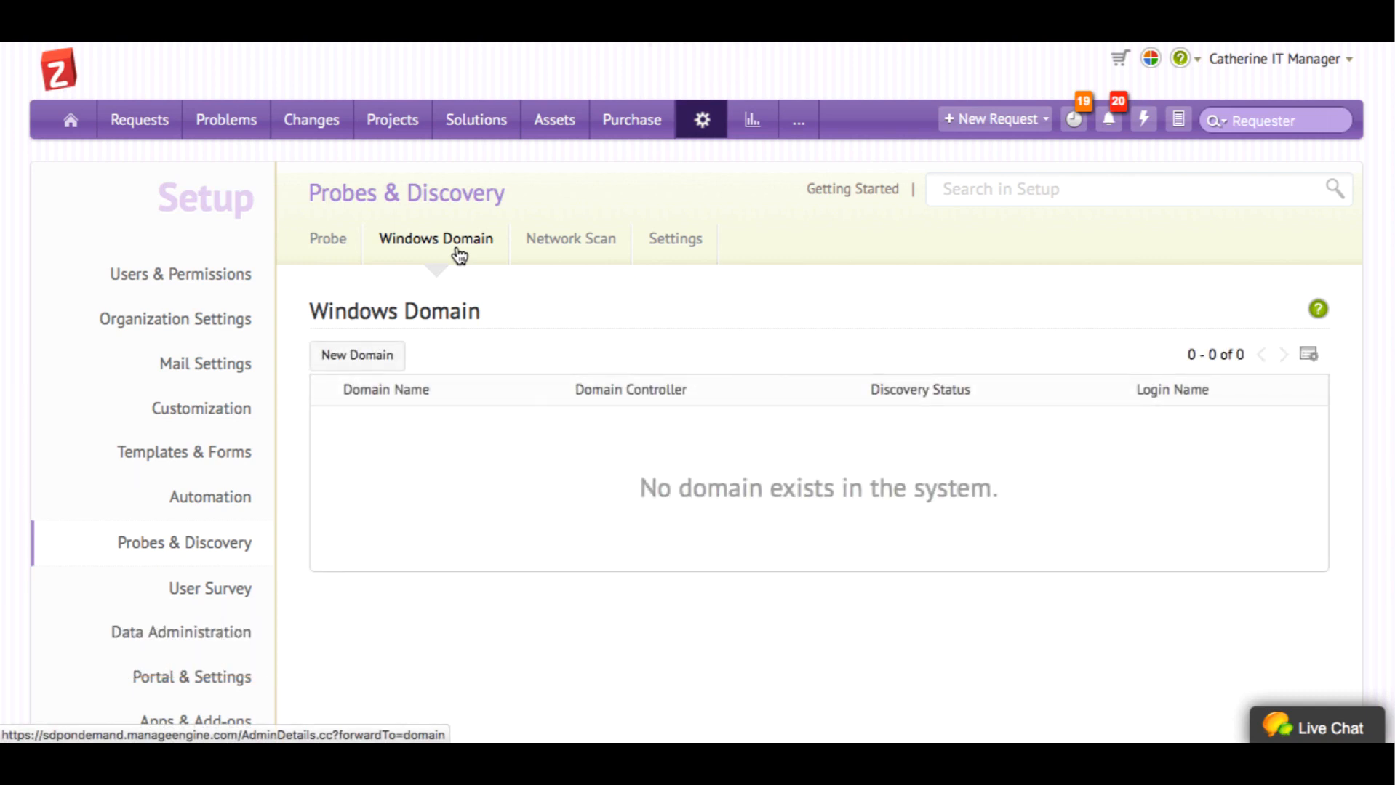
left_click(358, 364)
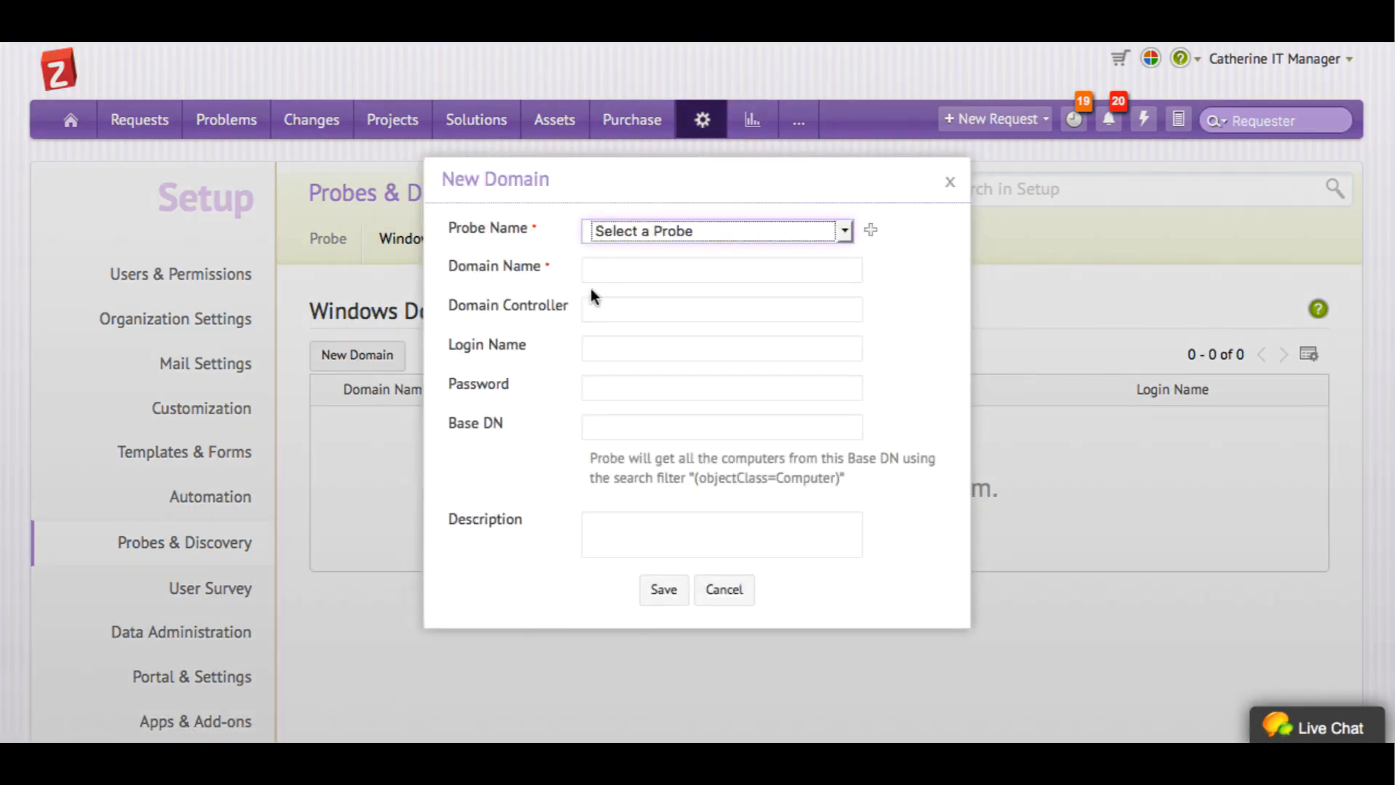
left_click(664, 232)
left_click(666, 264)
left_click(666, 269)
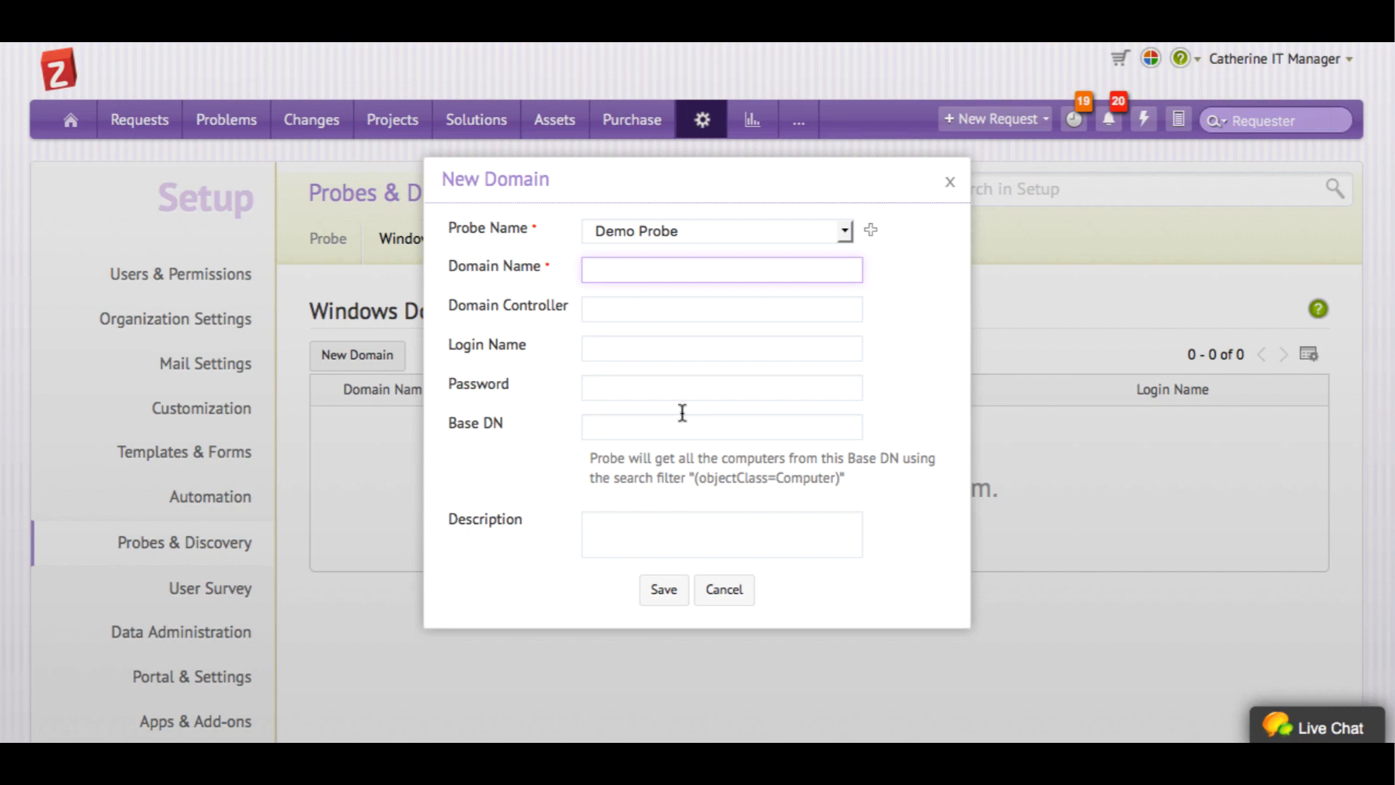
left_click(719, 590)
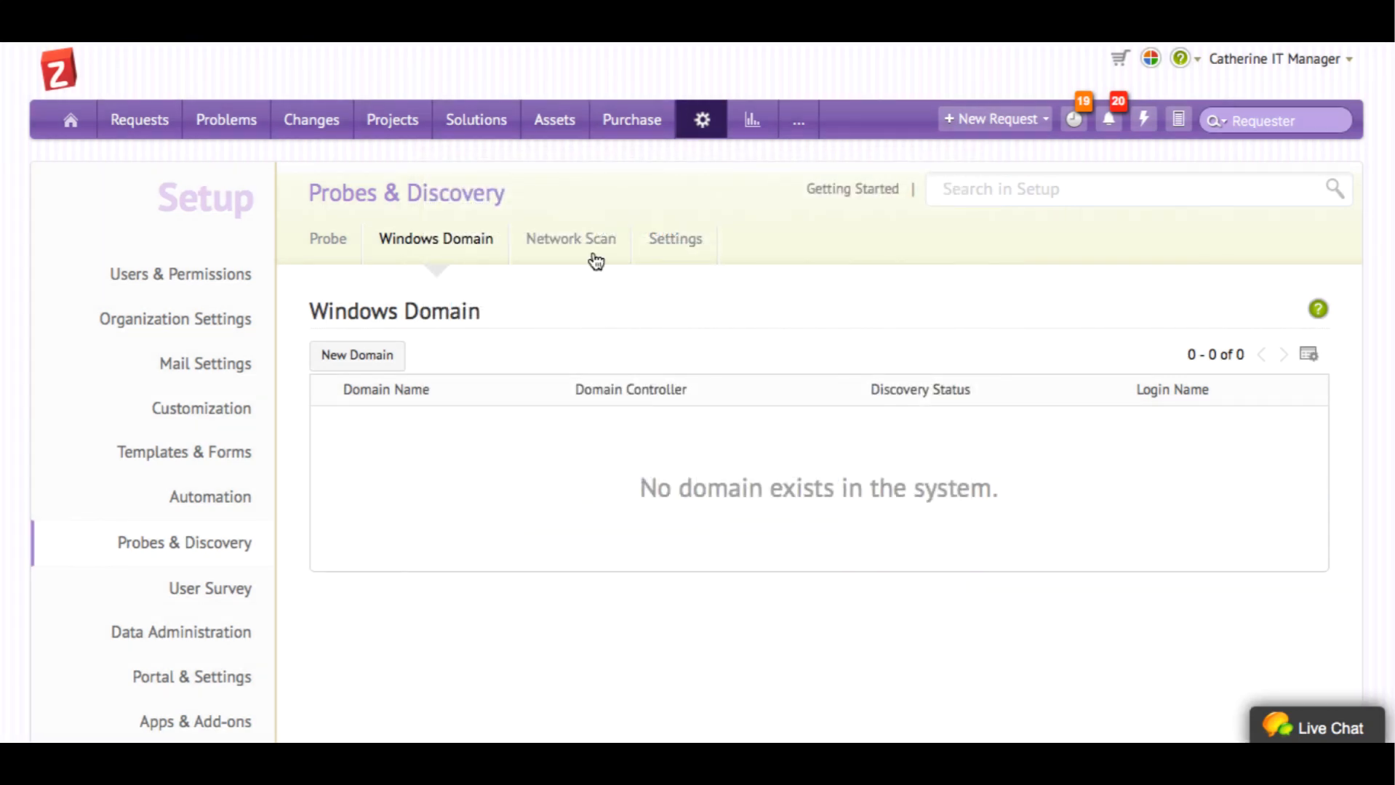
Start a new network scan covering IP range 192.168.1.10 to 192.168.1.25
left_click(564, 237)
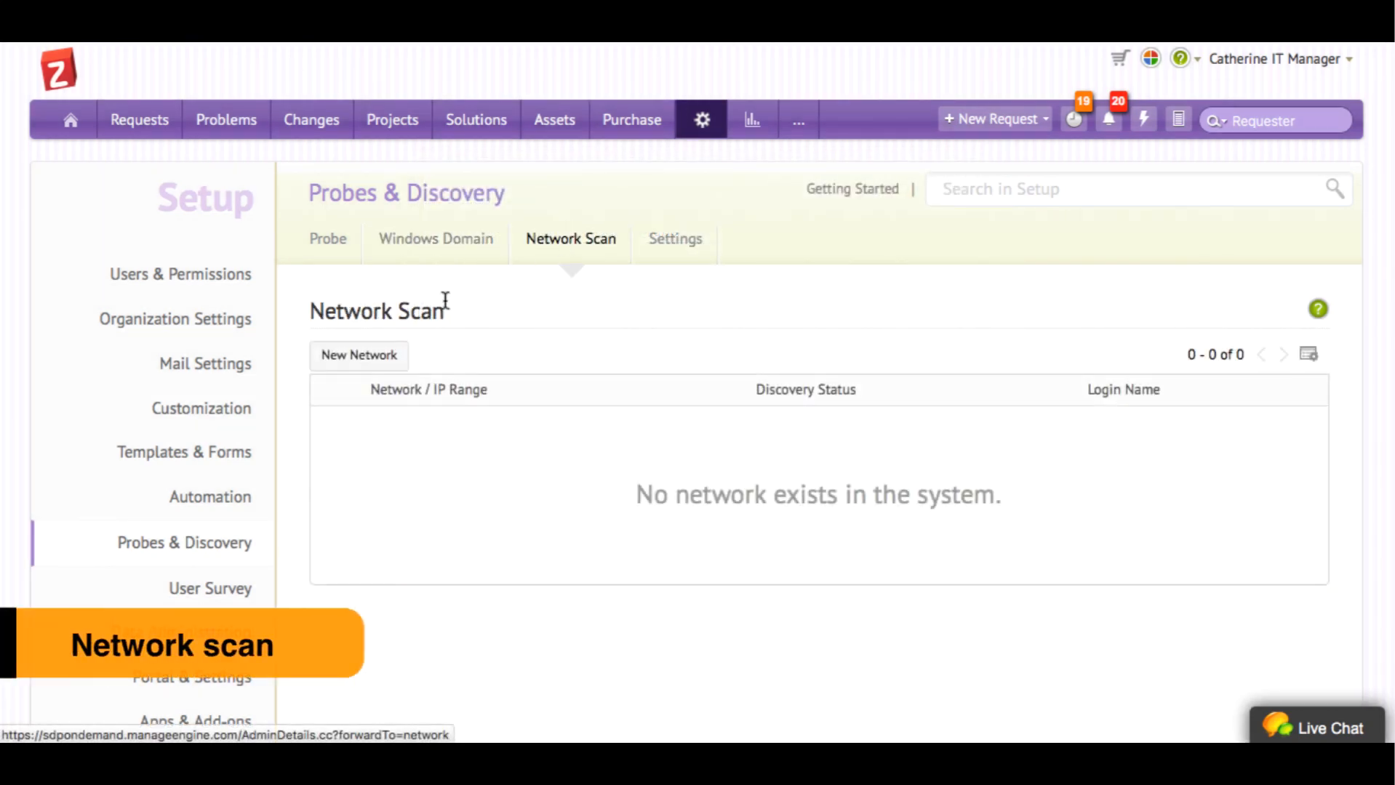
left_click(378, 355)
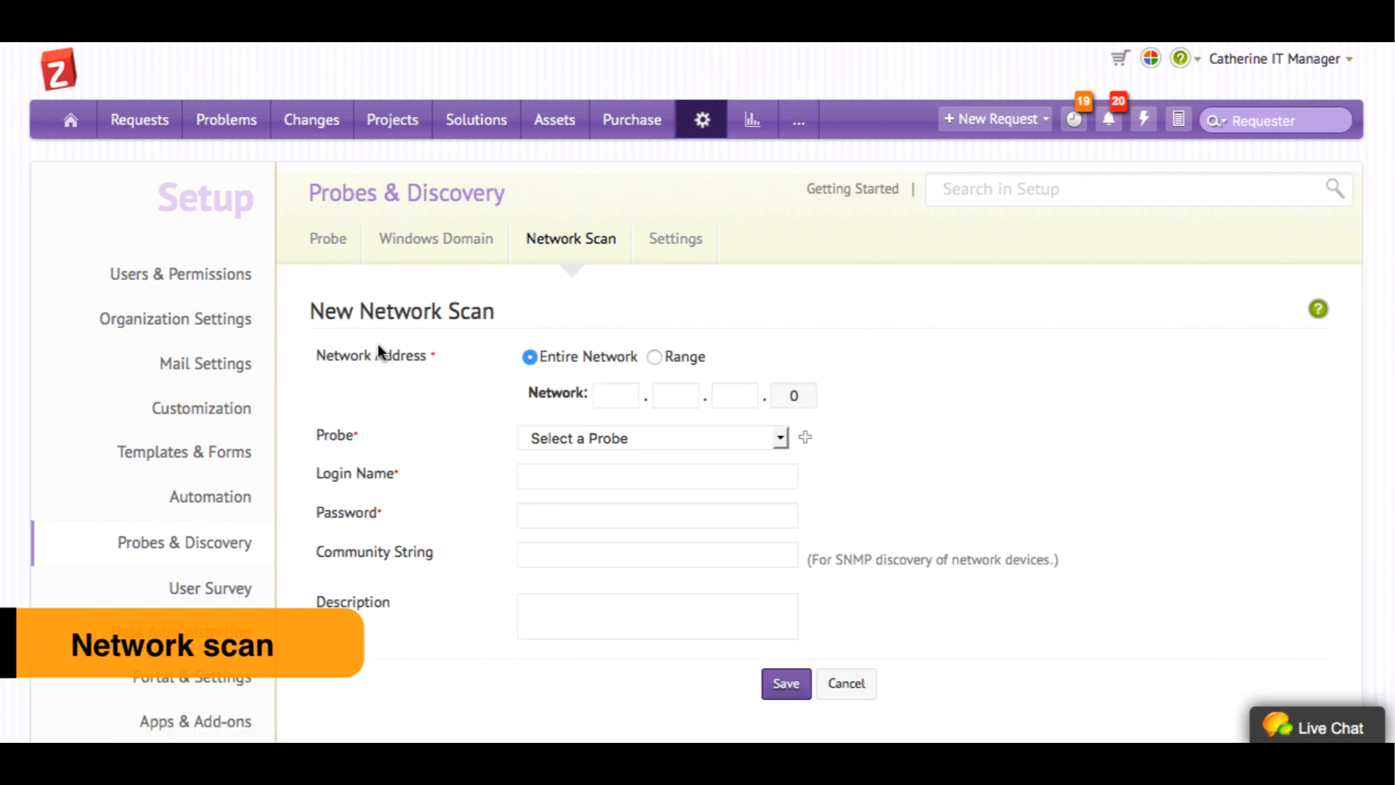
left_click(653, 357)
type("192.168.1.10")
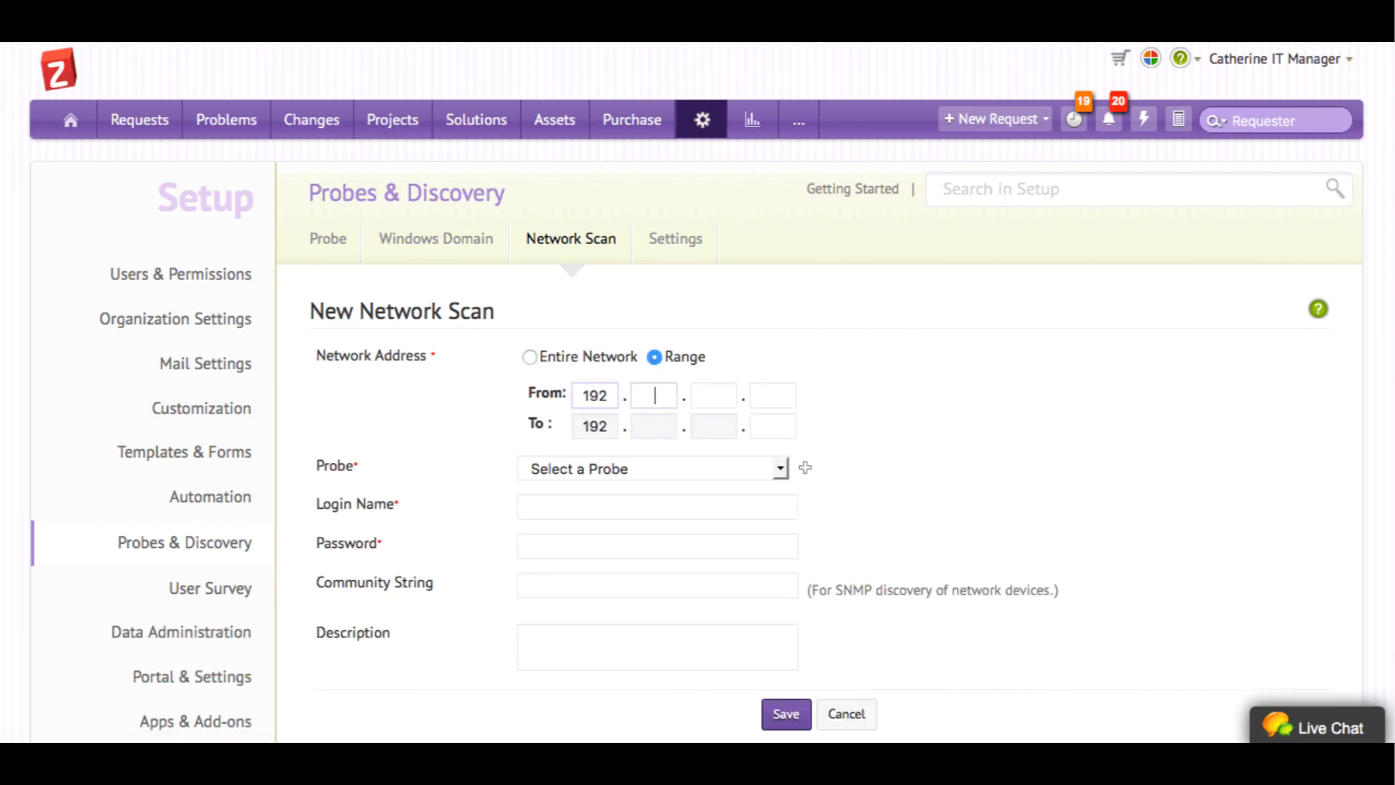
key("Tab")
type("25")
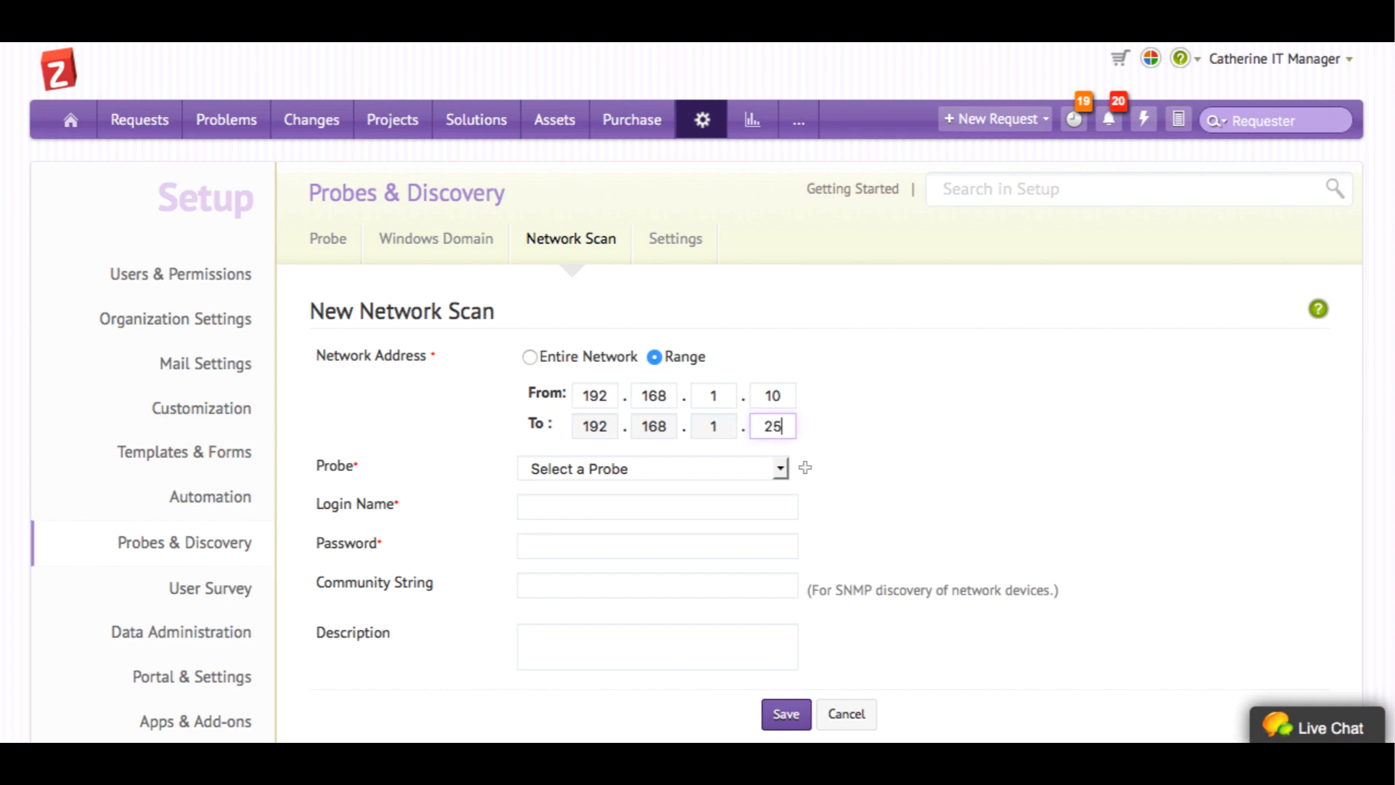
Assign Demo Probe, enter the domain login name and password, and save the scan
left_click(582, 469)
left_click(574, 508)
left_click(592, 508)
type("domain\\username")
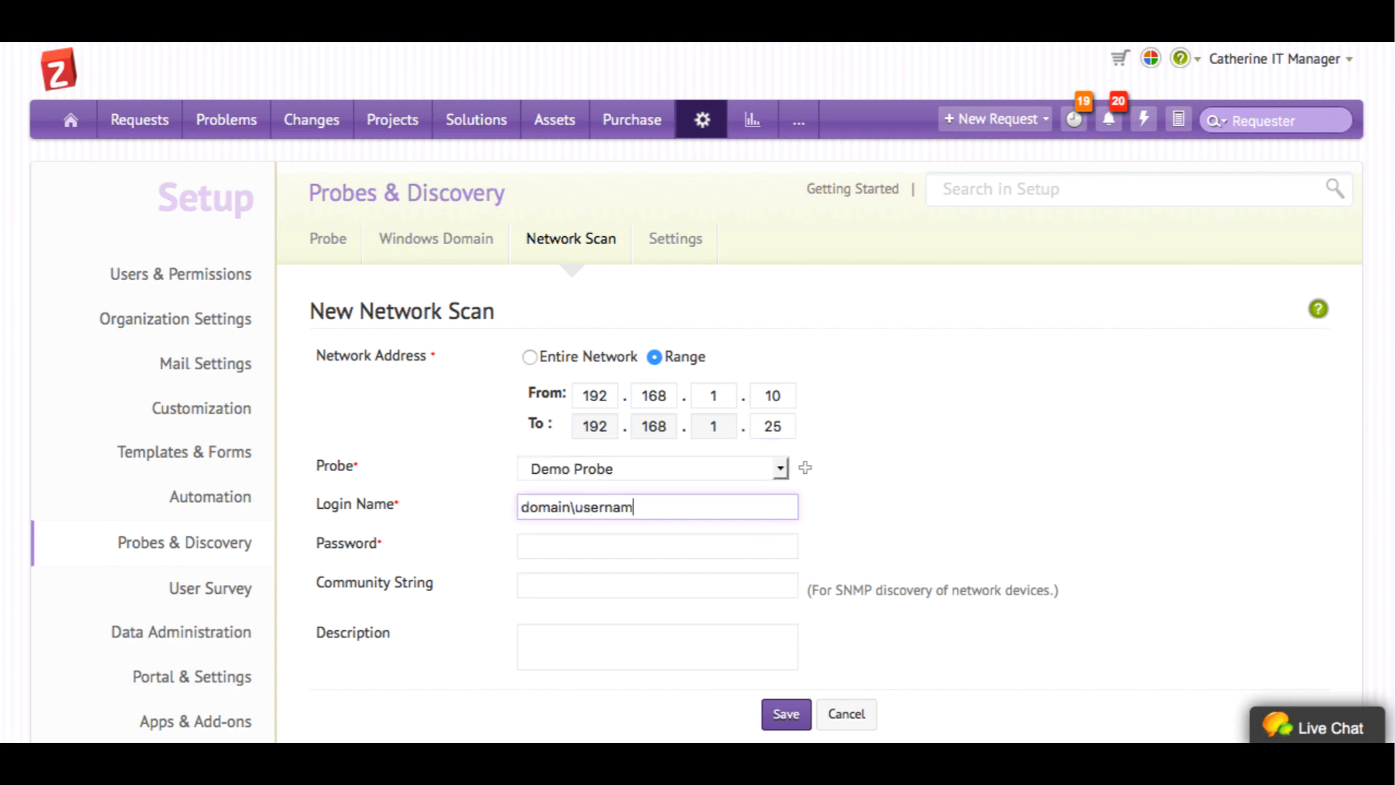
key("Tab")
type("password")
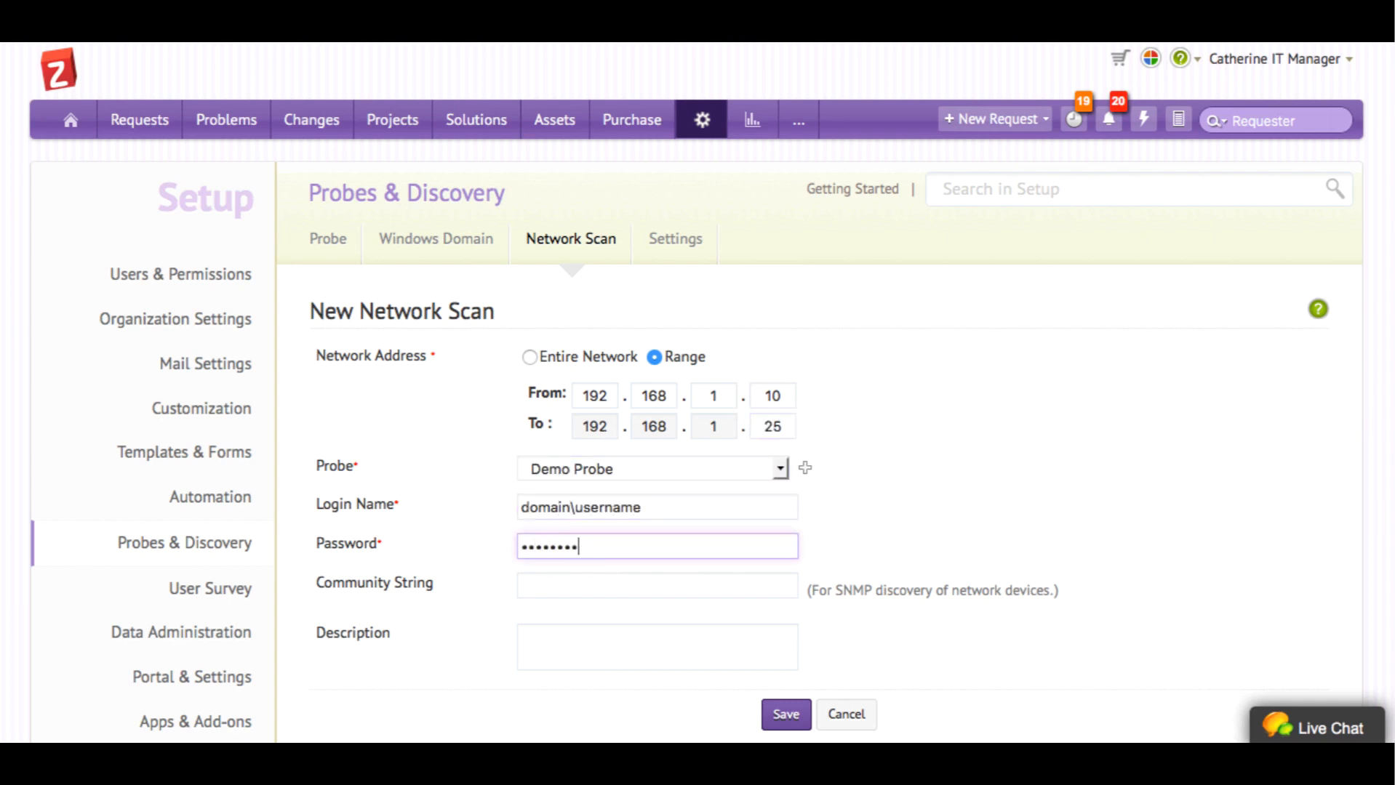
left_click(656, 578)
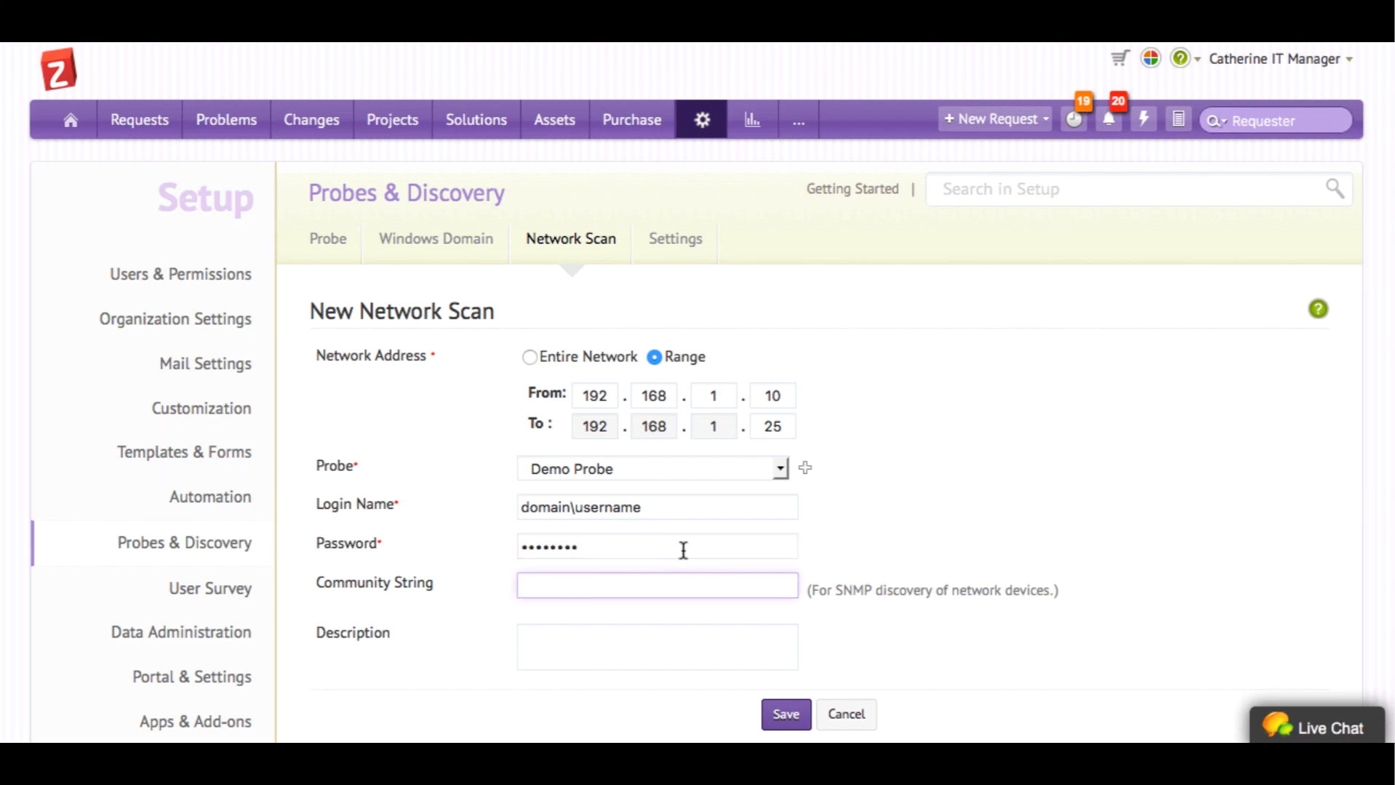
scroll(610, 660, "down", 1)
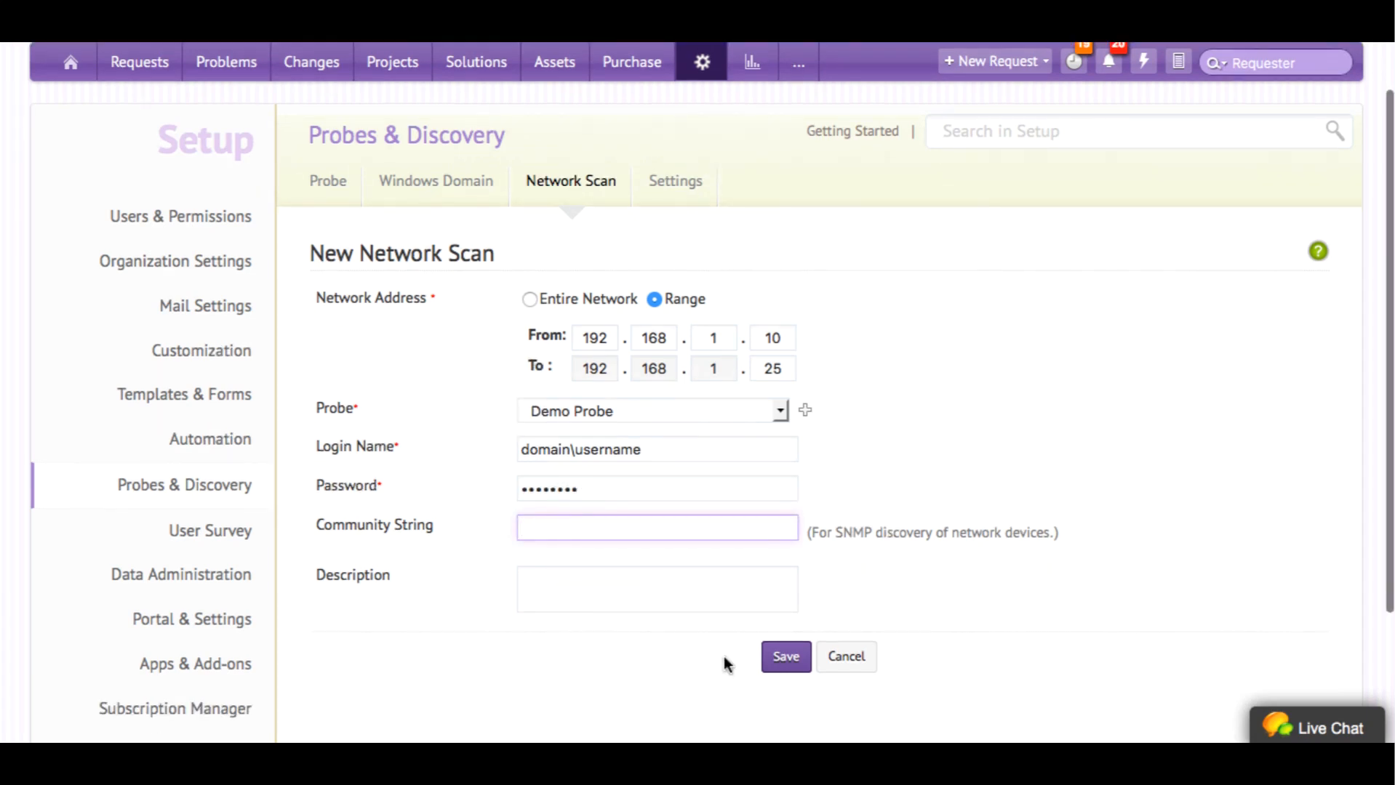
left_click(786, 658)
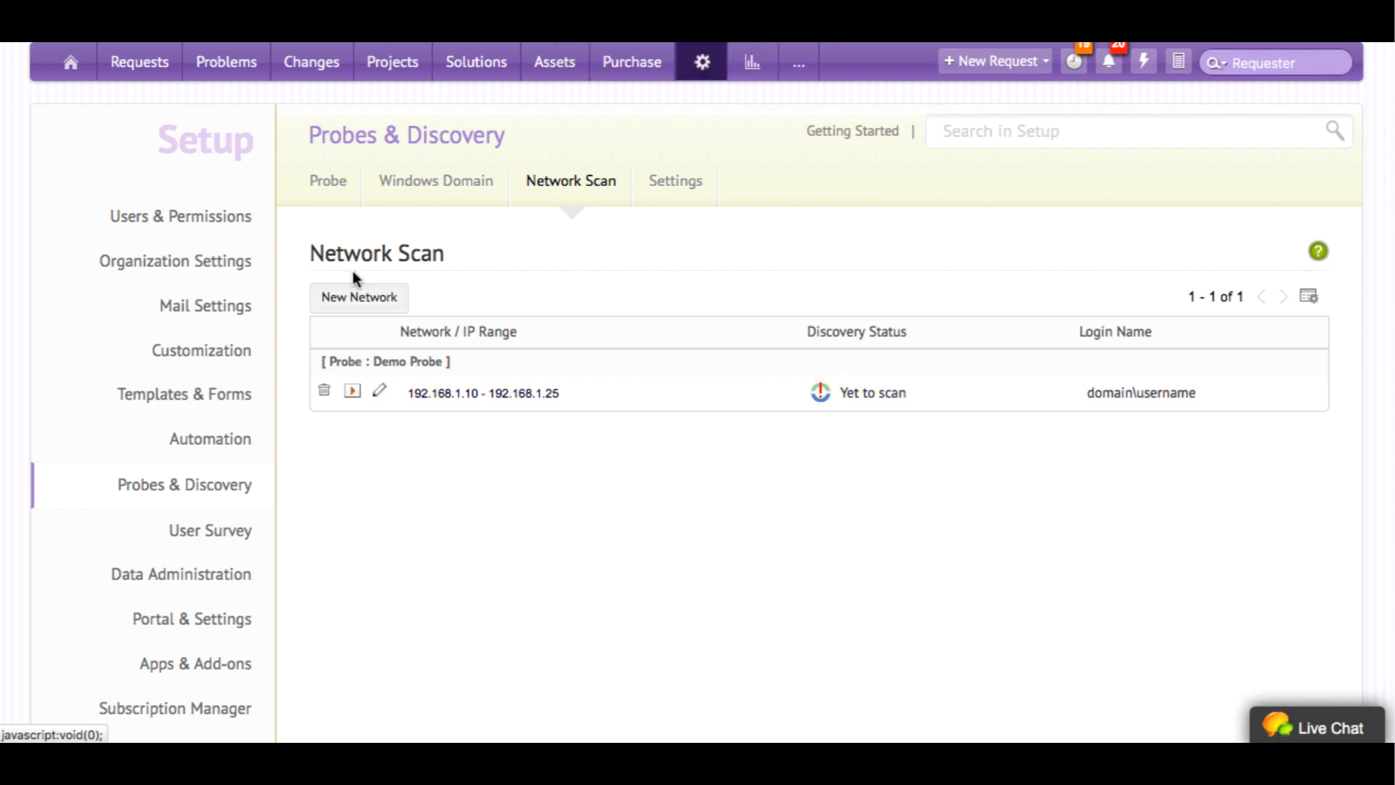
Schedule Demo Probe to scan monthly on day 1 of August, September and October at 0:00
left_click(329, 185)
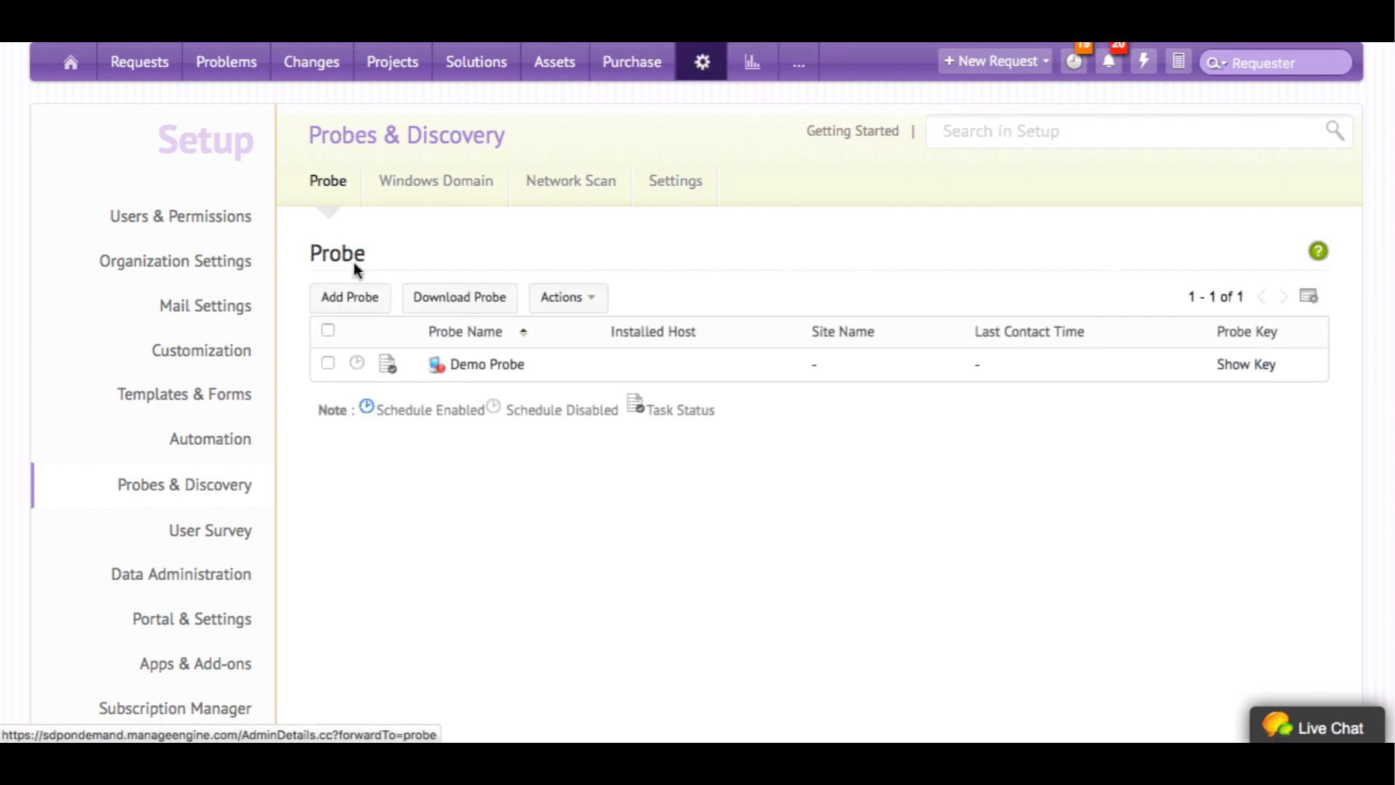
left_click(356, 363)
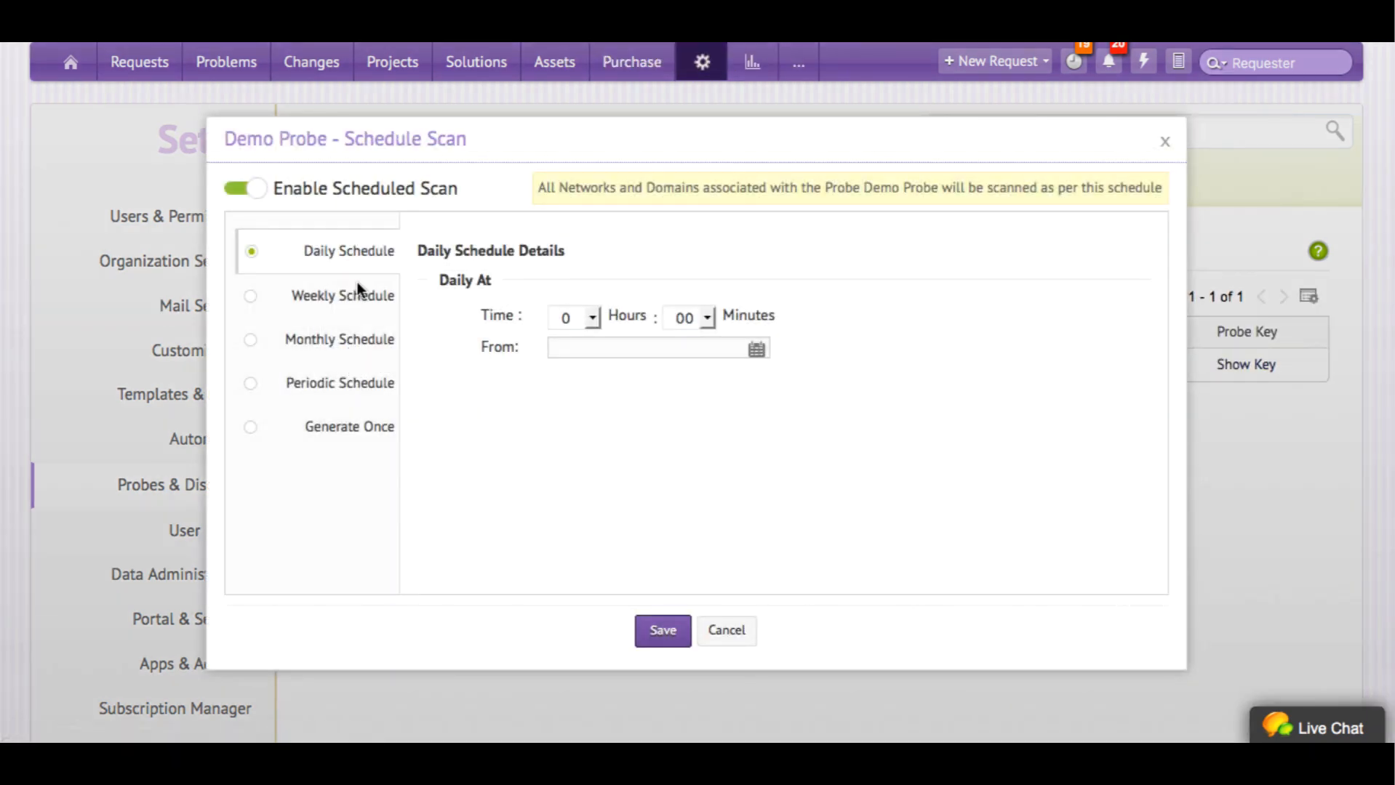
left_click(346, 339)
double_click(529, 313)
left_click(820, 335)
left_click(494, 358)
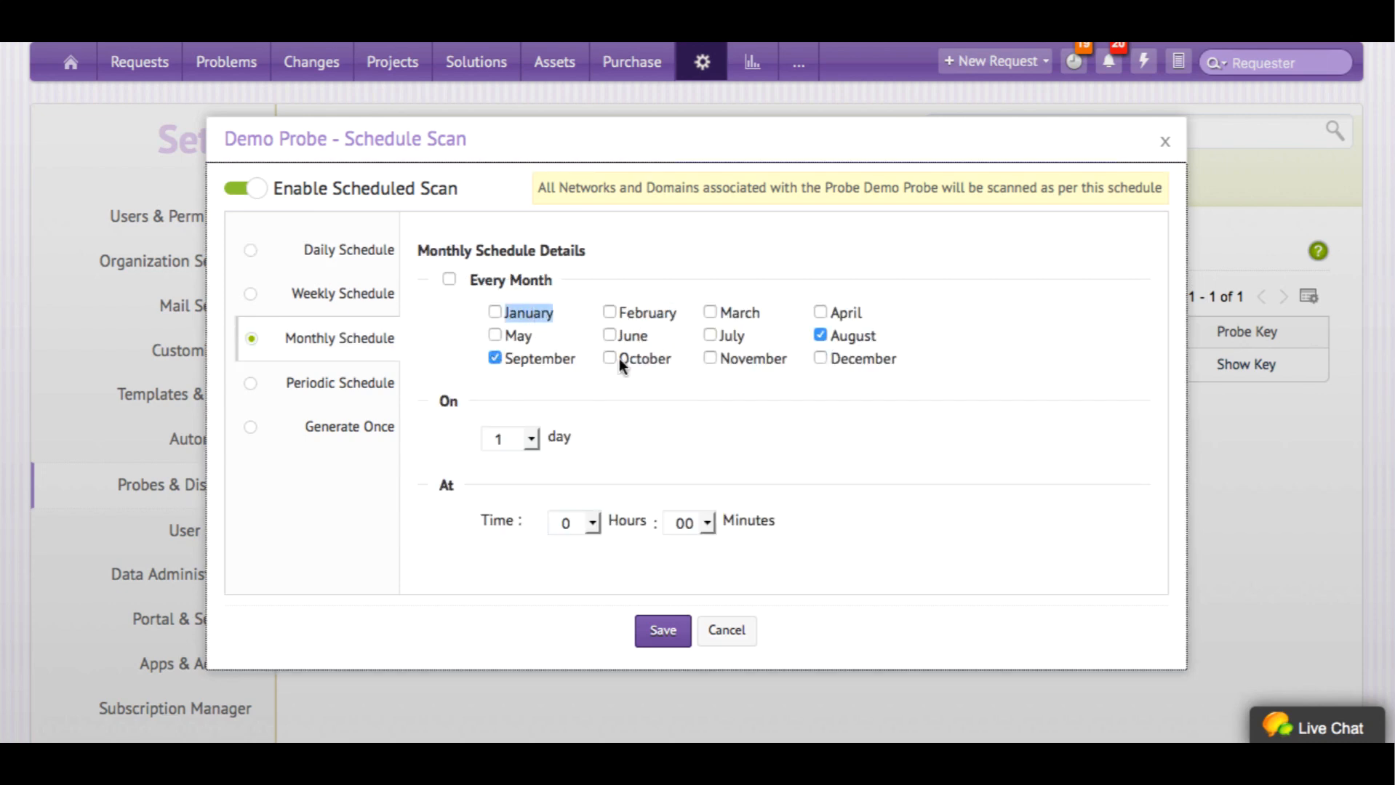
left_click(610, 359)
left_click(662, 631)
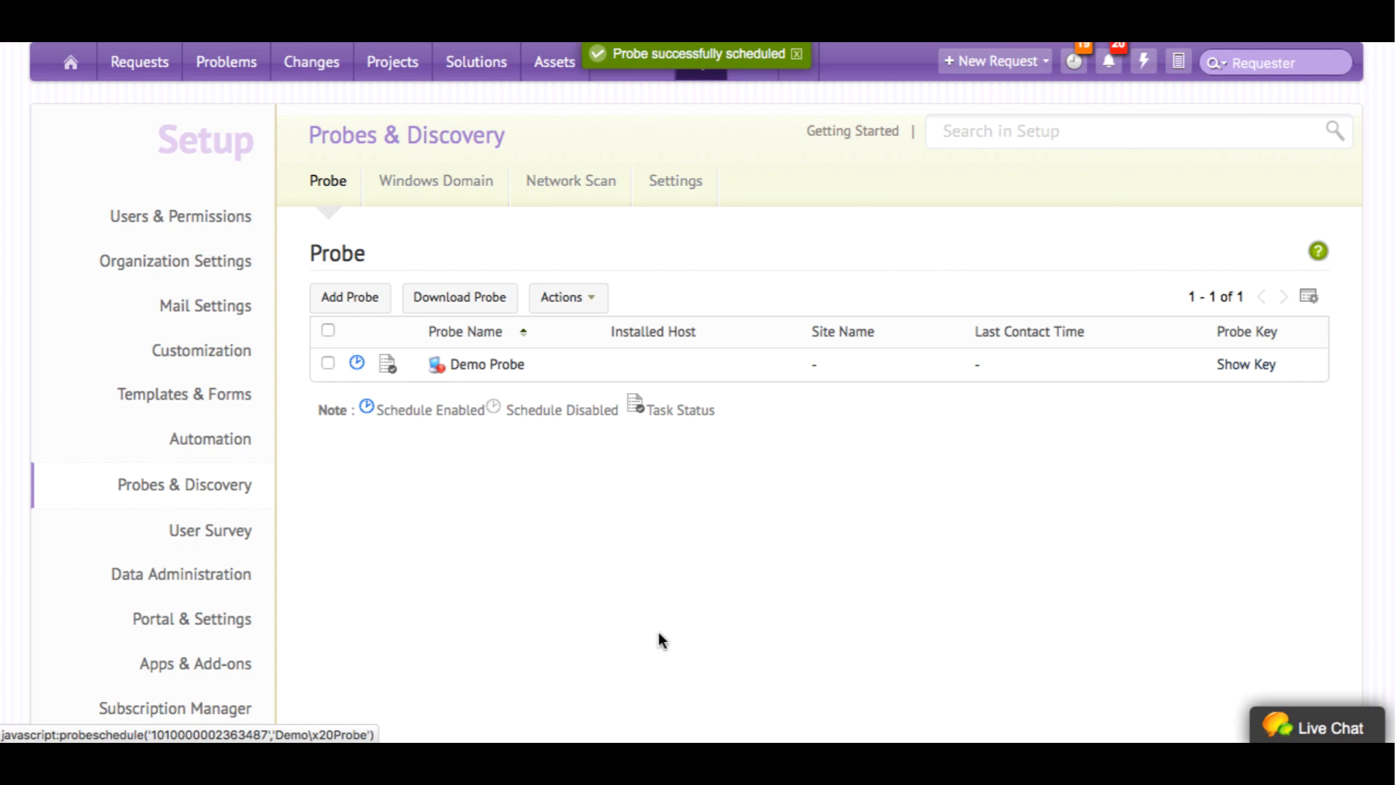
scroll(659, 632, "up", 1)
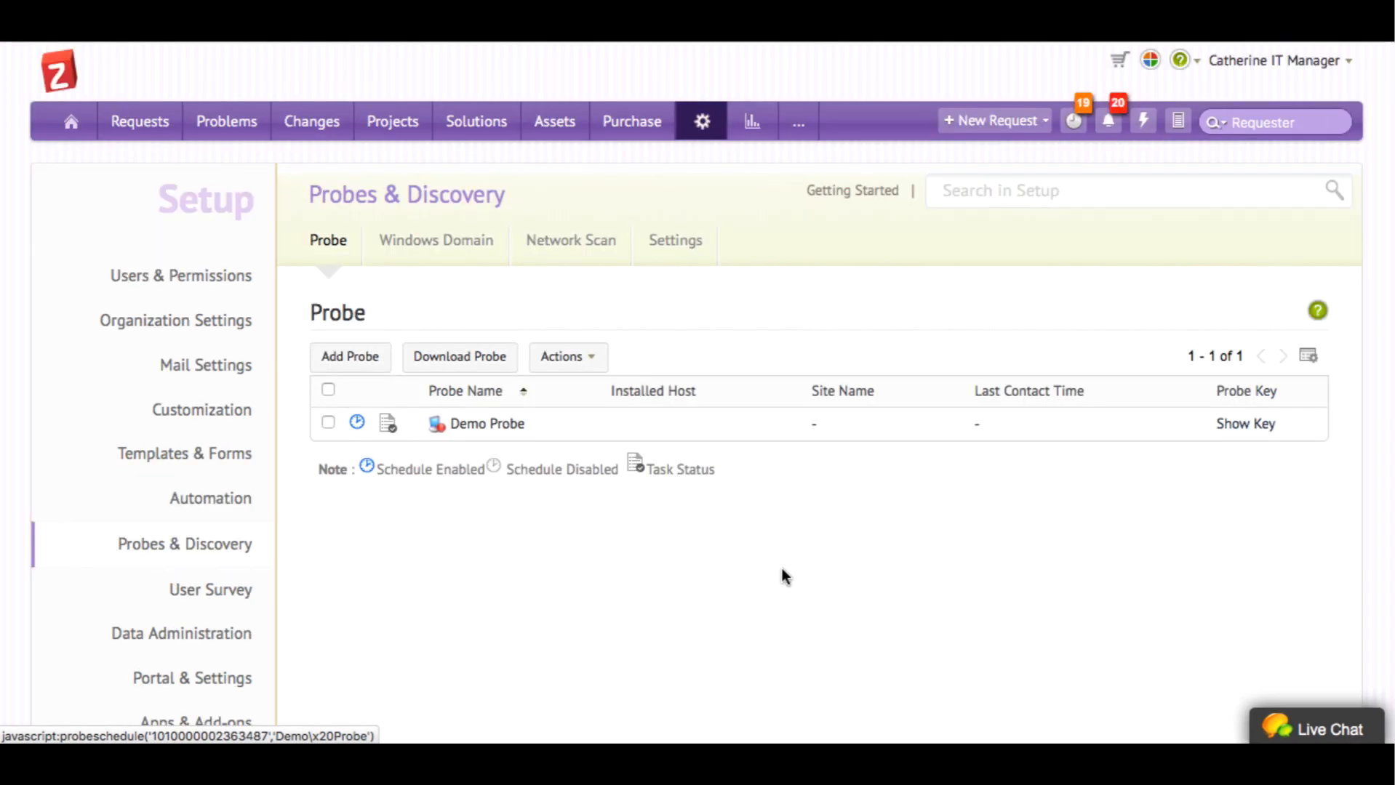
Open the Latitude E6420 workstation from the Workstations asset list
left_click(566, 118)
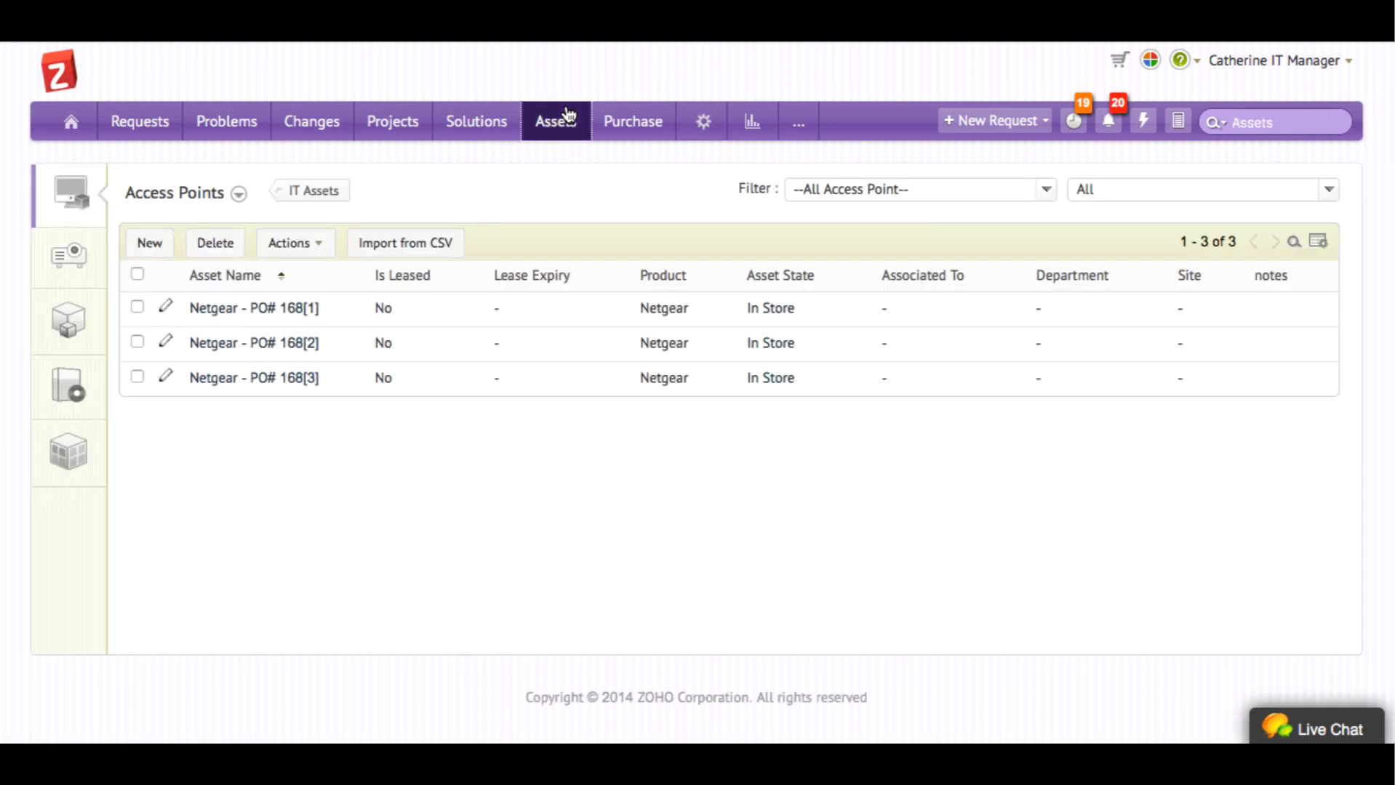
left_click(215, 206)
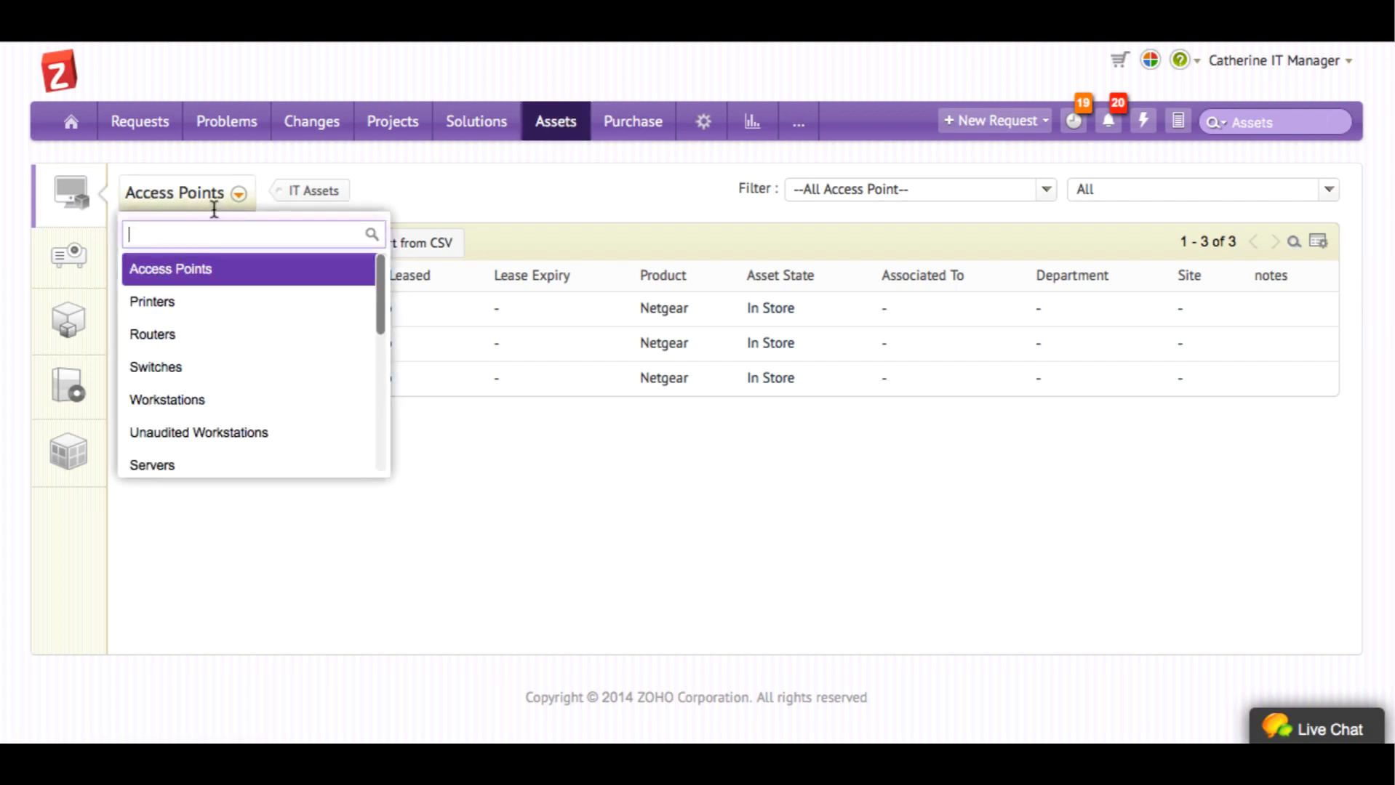
left_click(207, 417)
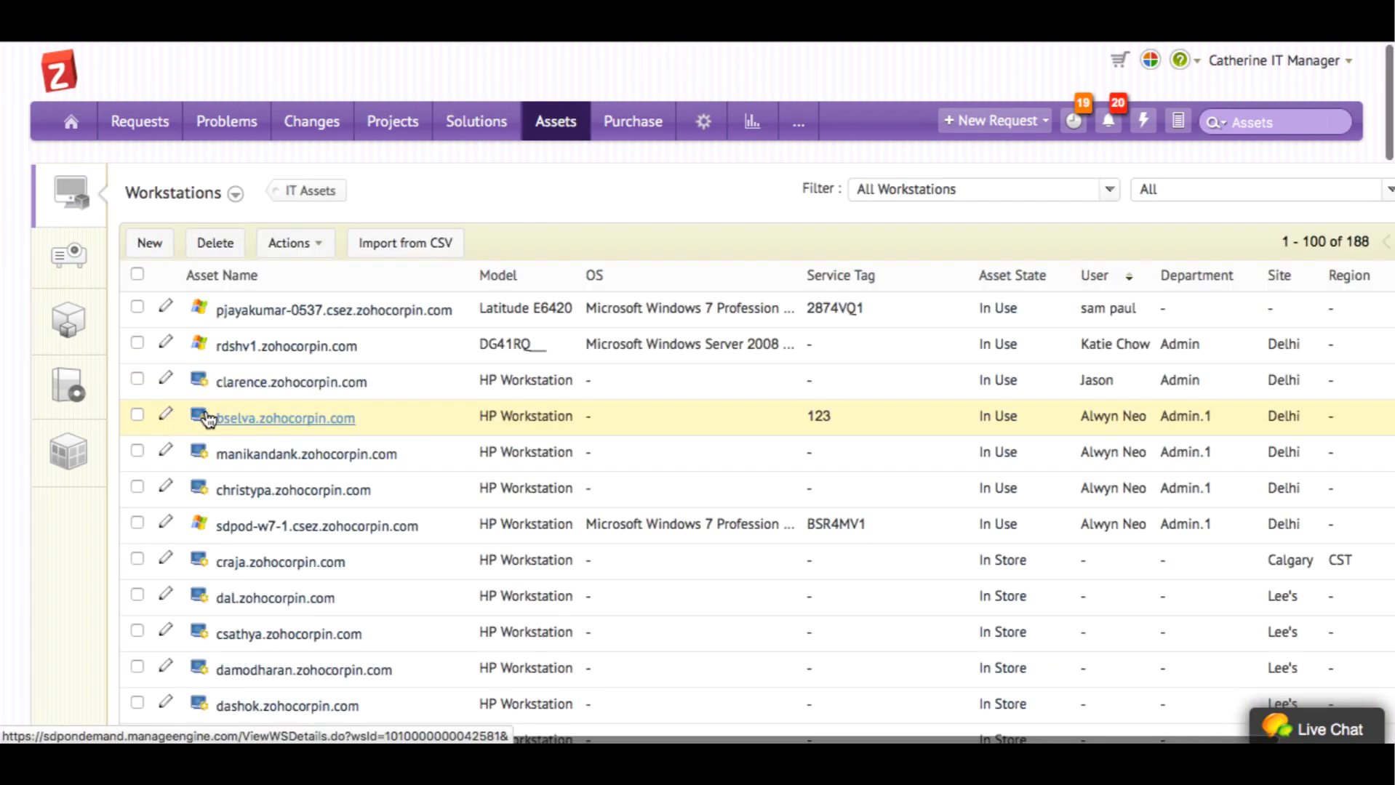
left_click(331, 312)
scroll(329, 310, "down", 1)
scroll(330, 310, "down", 1)
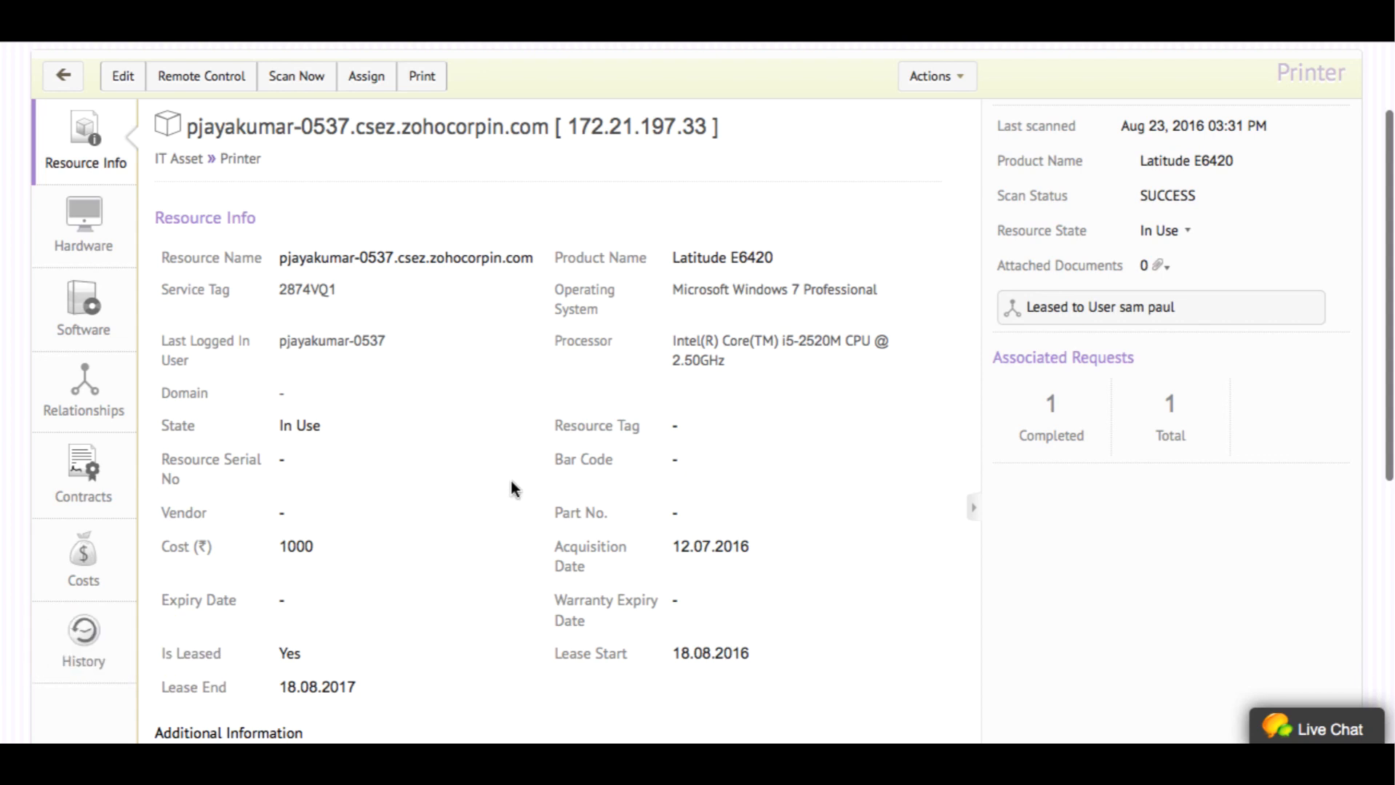
scroll(511, 488, "down", 2)
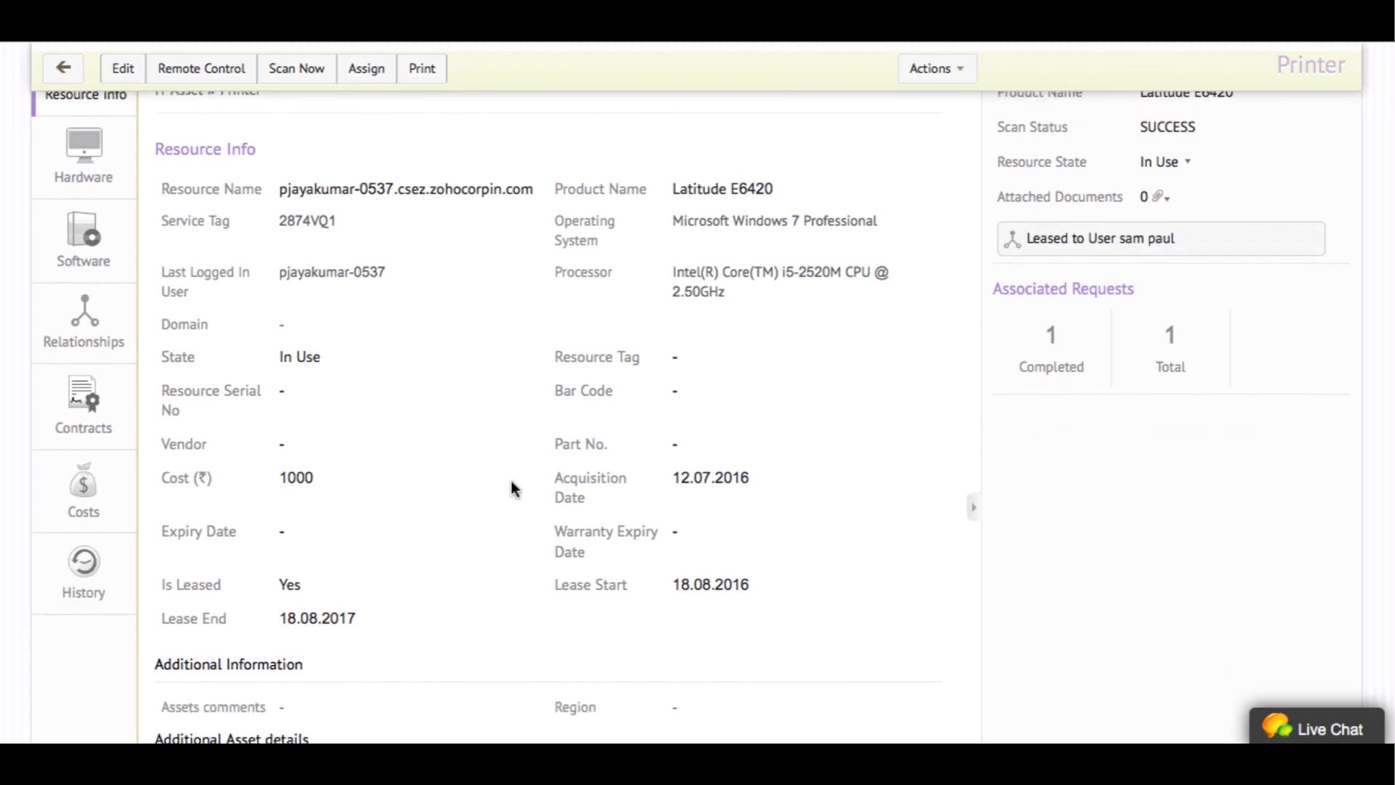
scroll(510, 482, "up", 4)
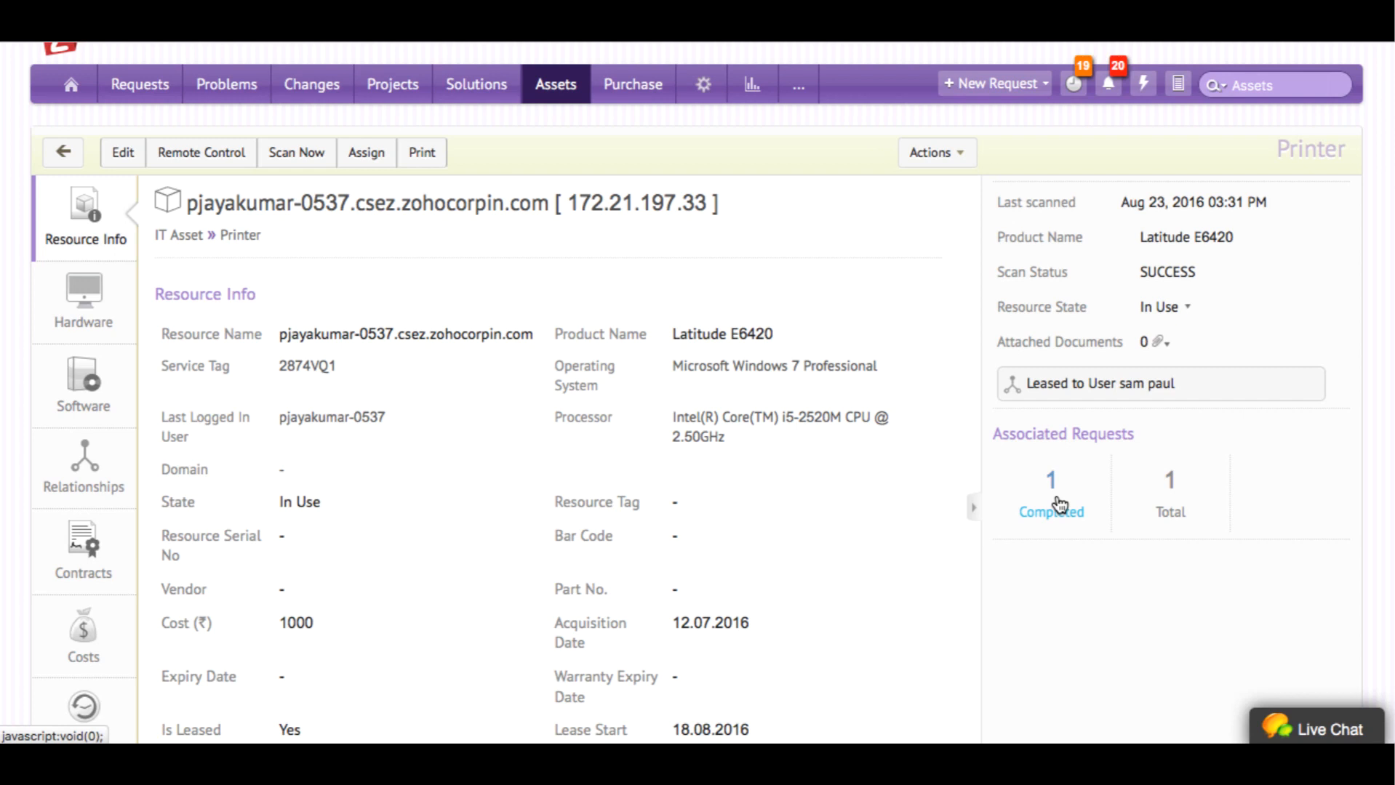
Review the workstation's Hardware details, scrolling through the full list
left_click(84, 284)
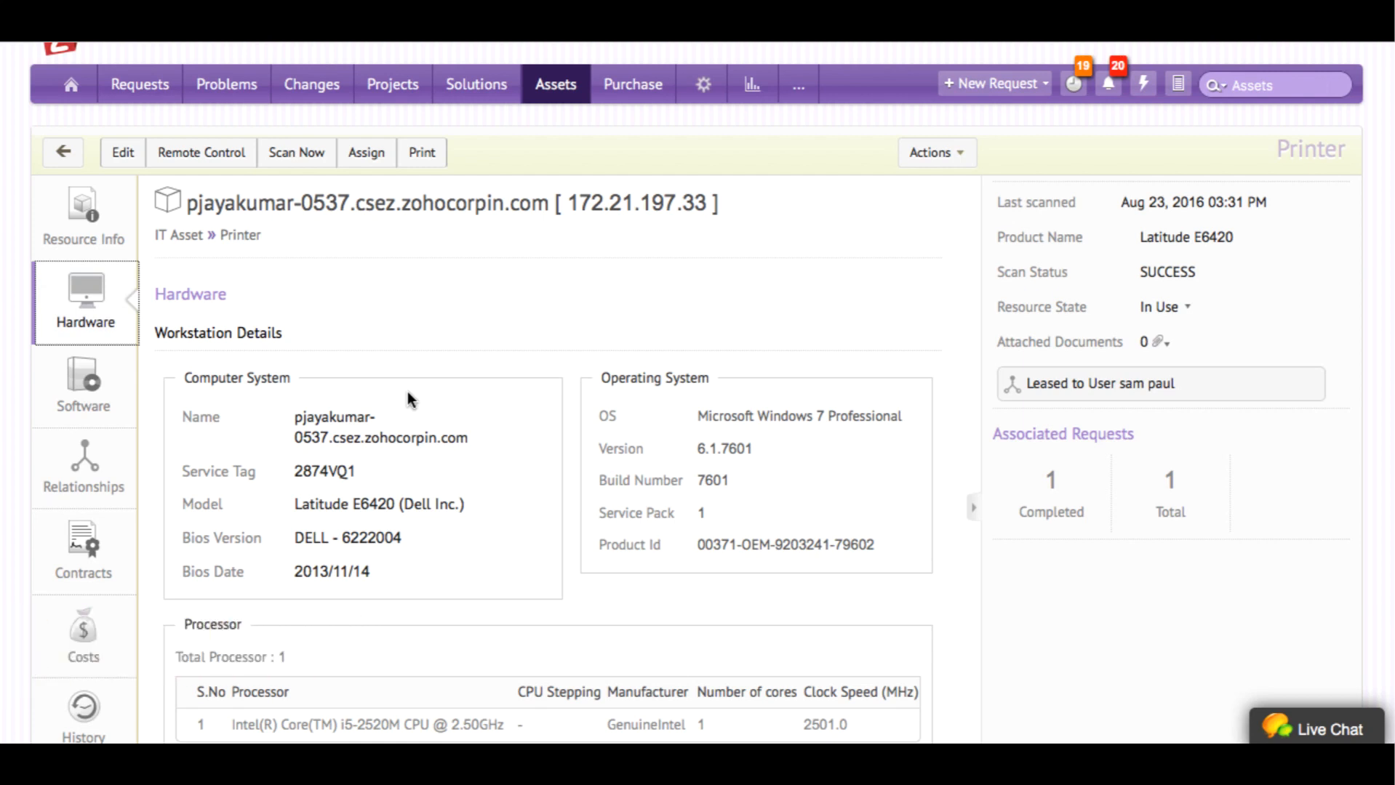
scroll(408, 393, "down", 1)
scroll(408, 394, "down", 5)
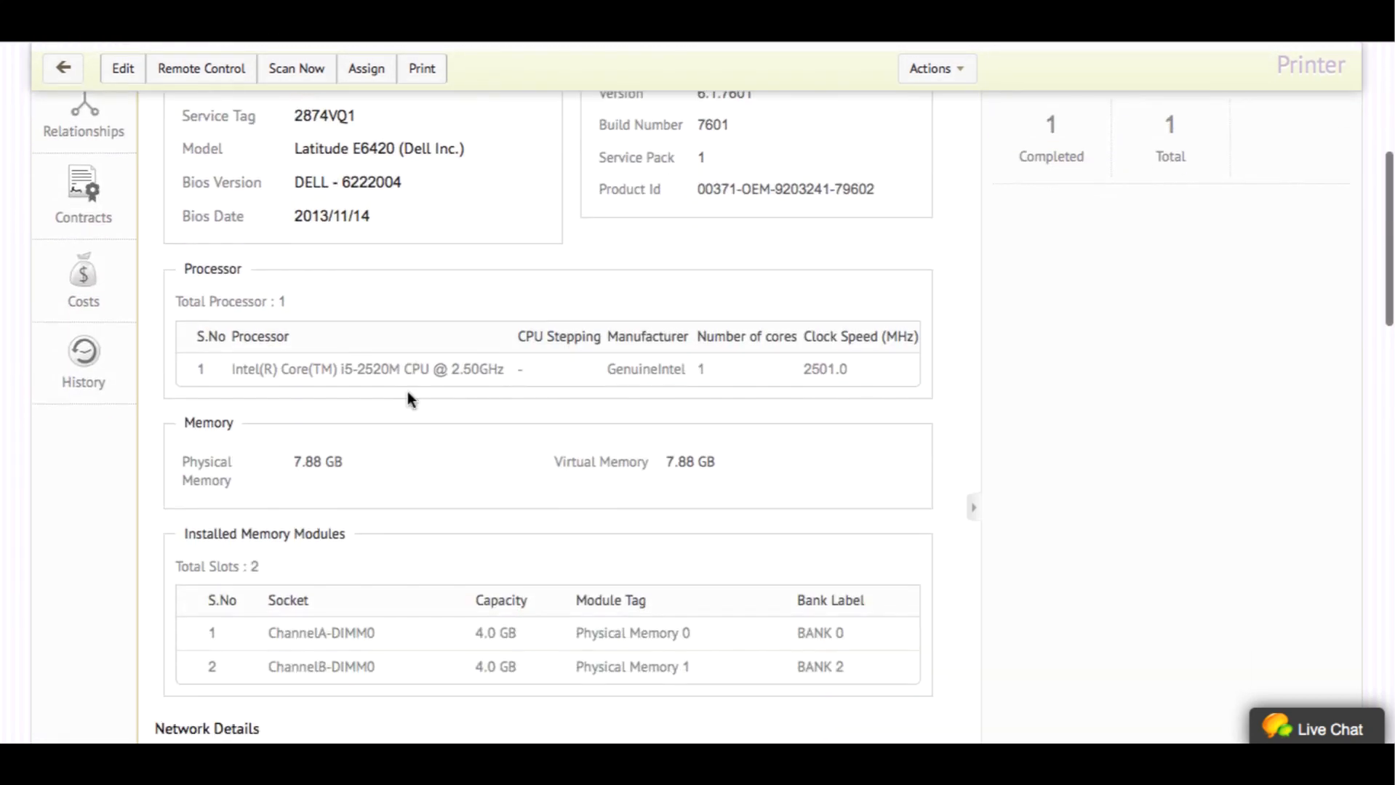
scroll(408, 392, "down", 4)
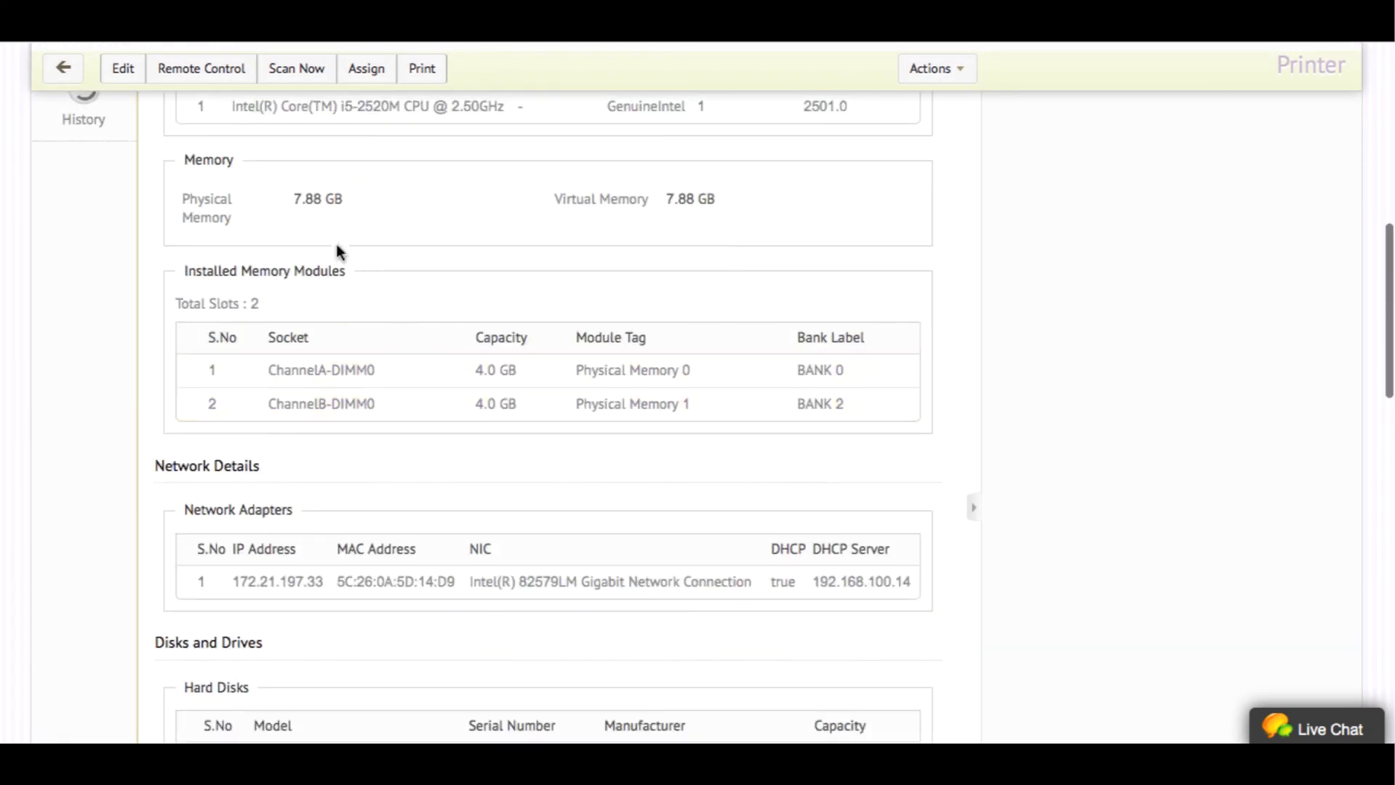
scroll(453, 581, "down", 4)
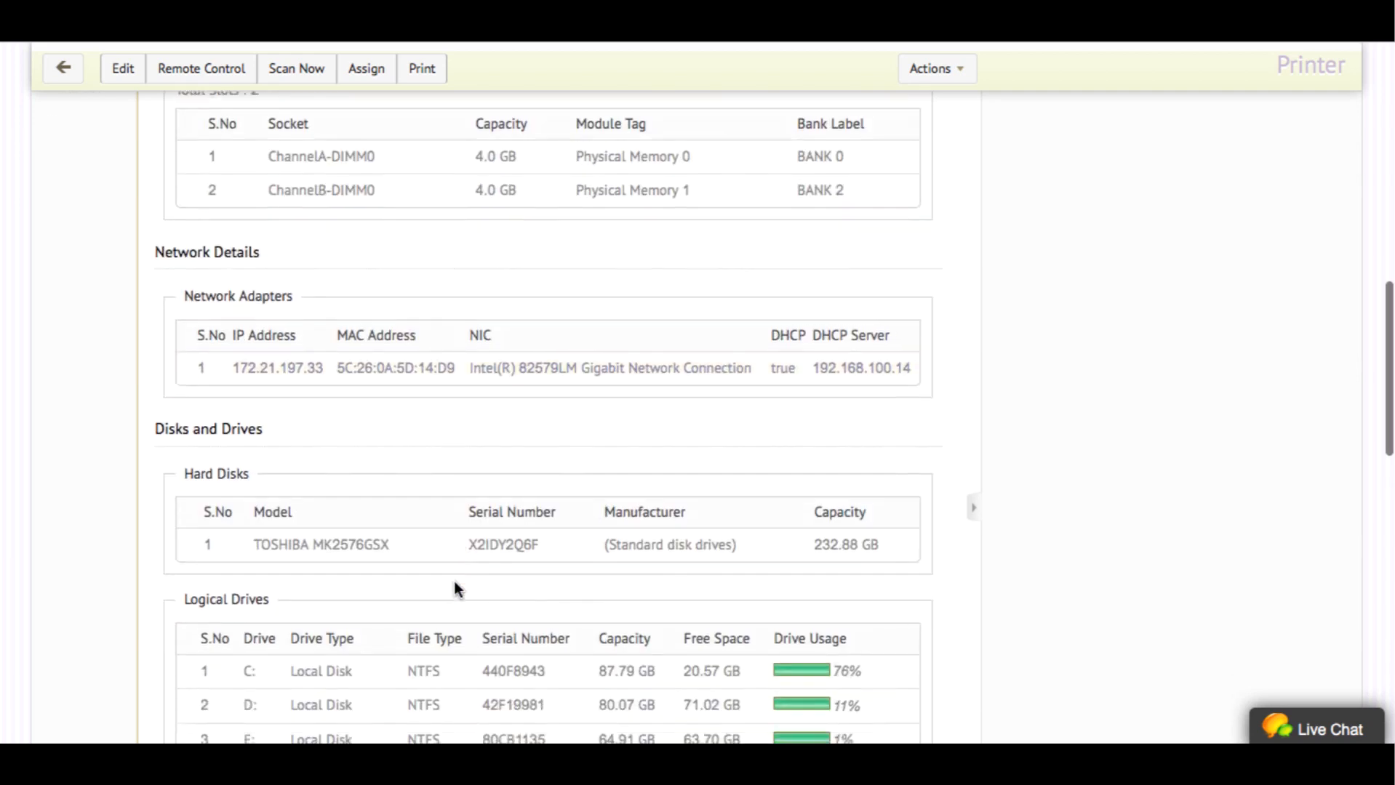
scroll(454, 582, "down", 2)
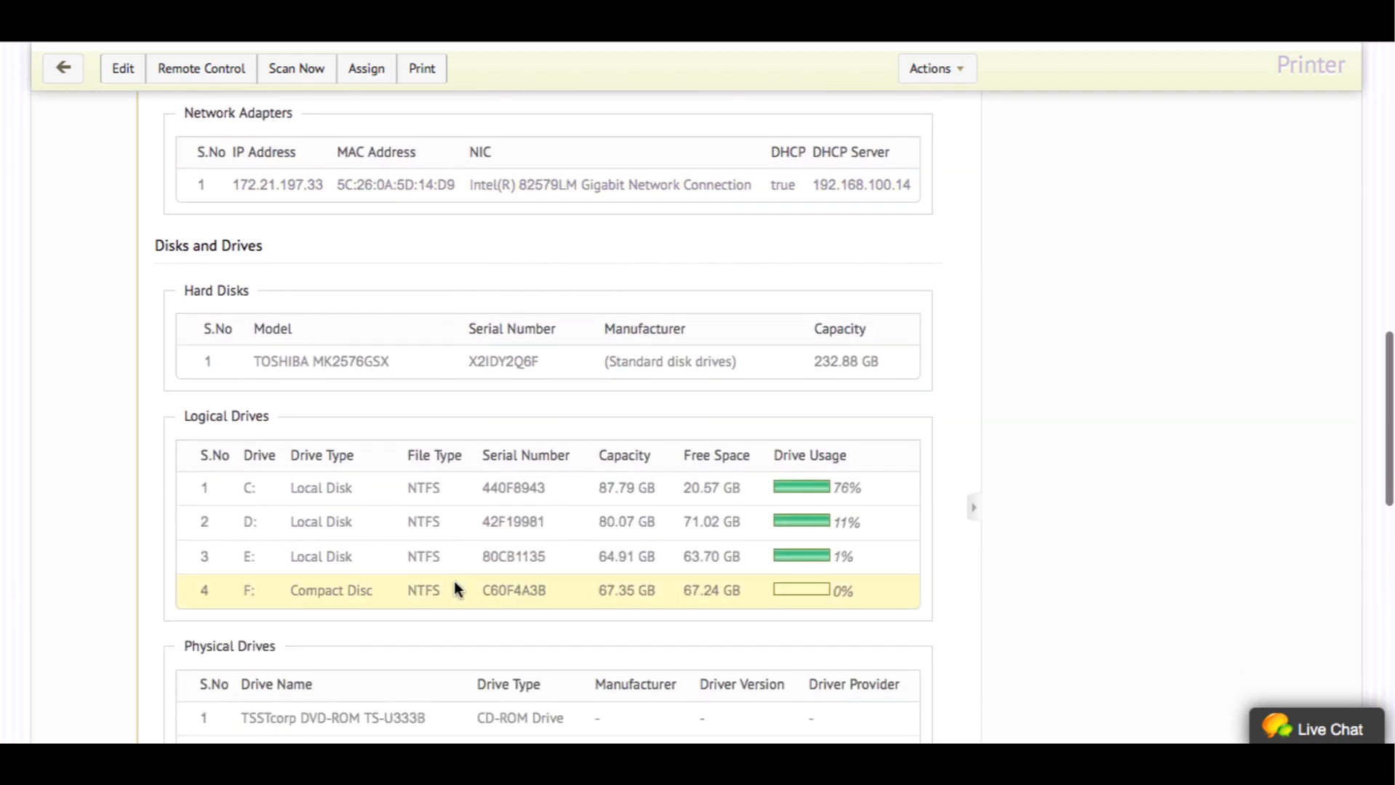
scroll(454, 584, "down", 3)
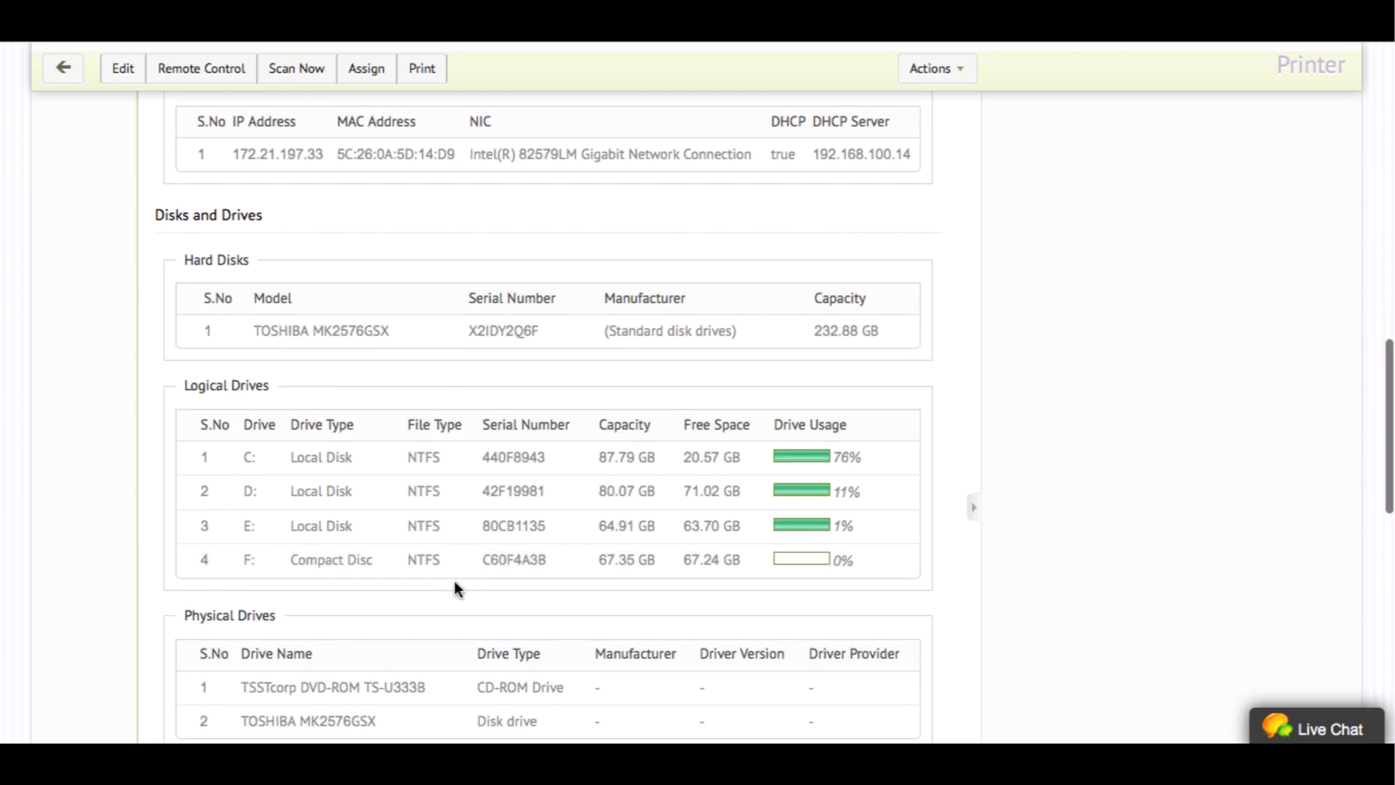
scroll(453, 581, "down", 4)
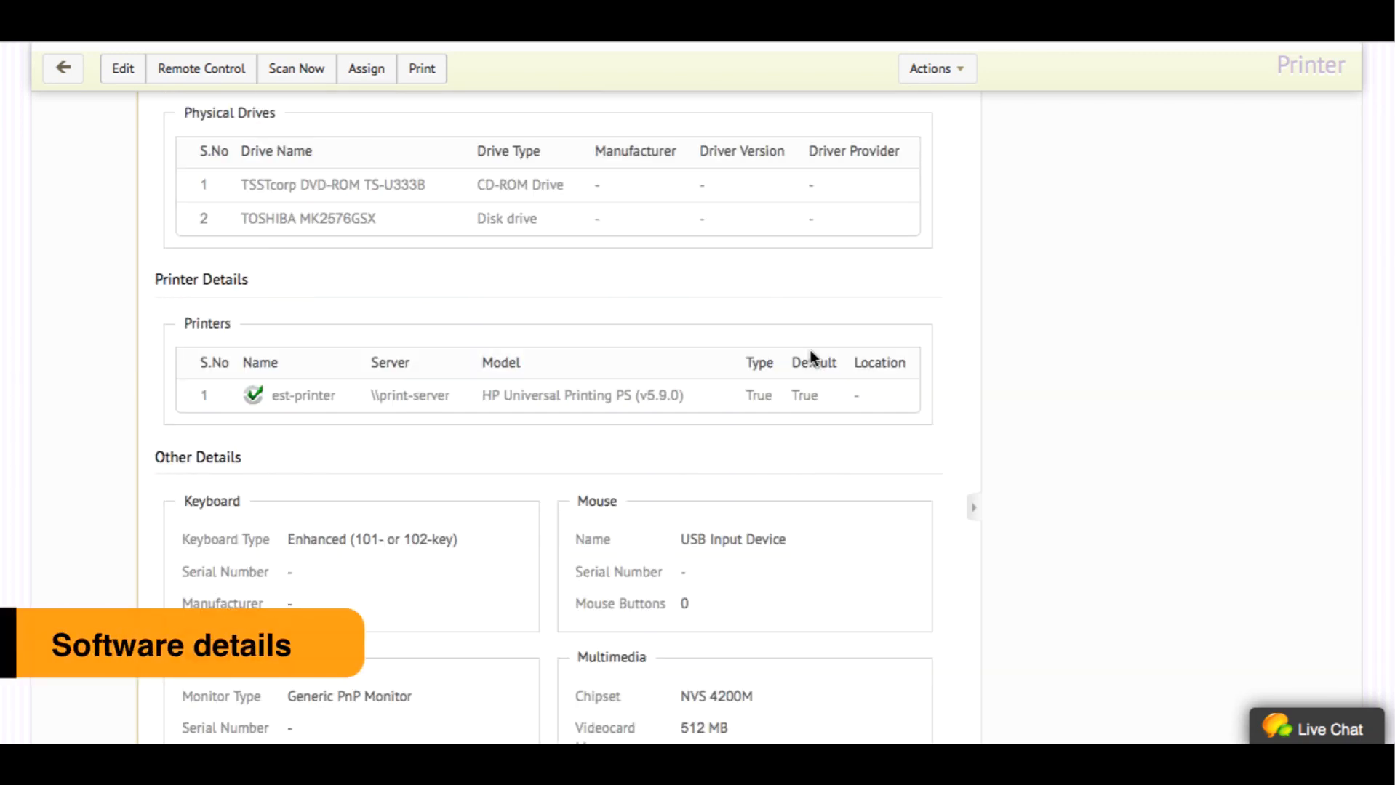
scroll(809, 349, "up", 10)
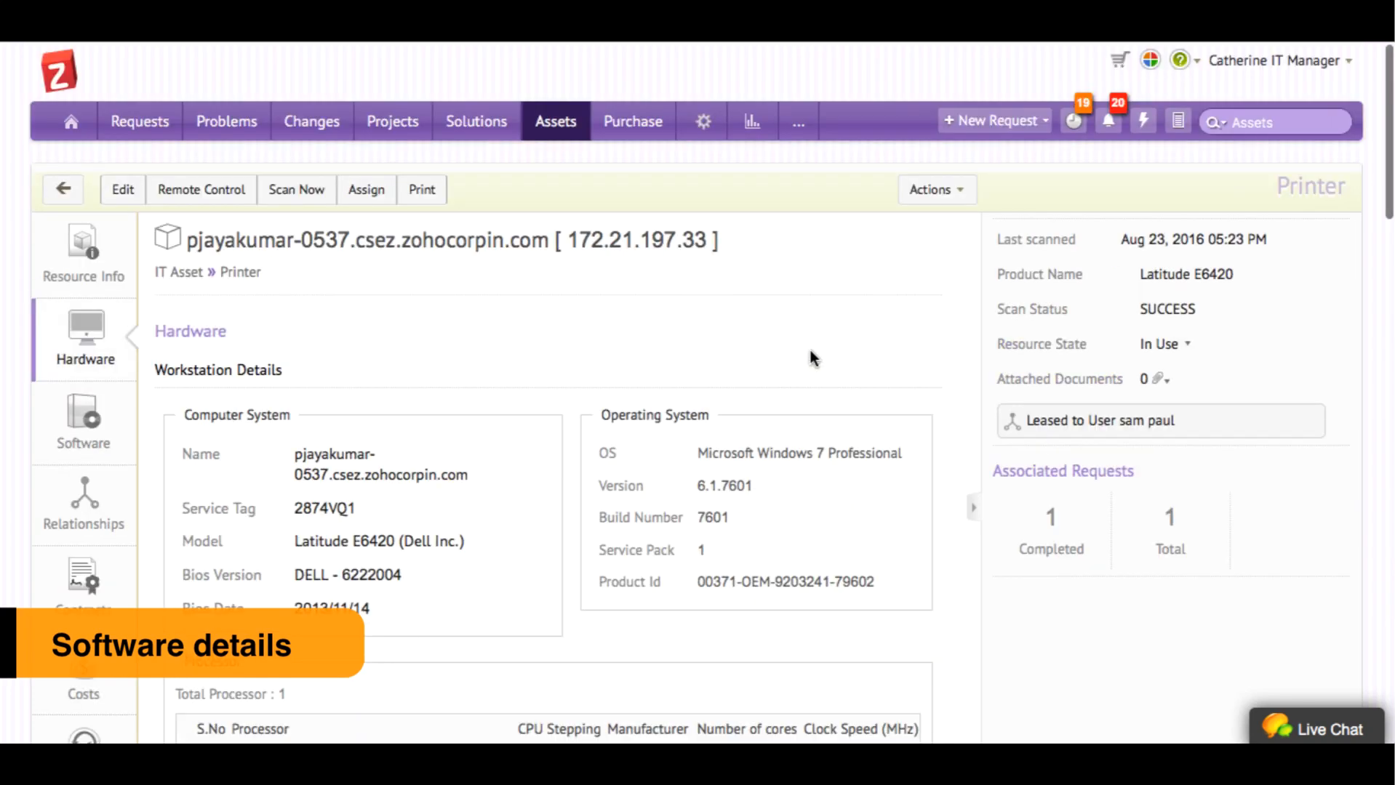
List the workstation's 69 installed programs and open MySQL Server 5.5
left_click(117, 420)
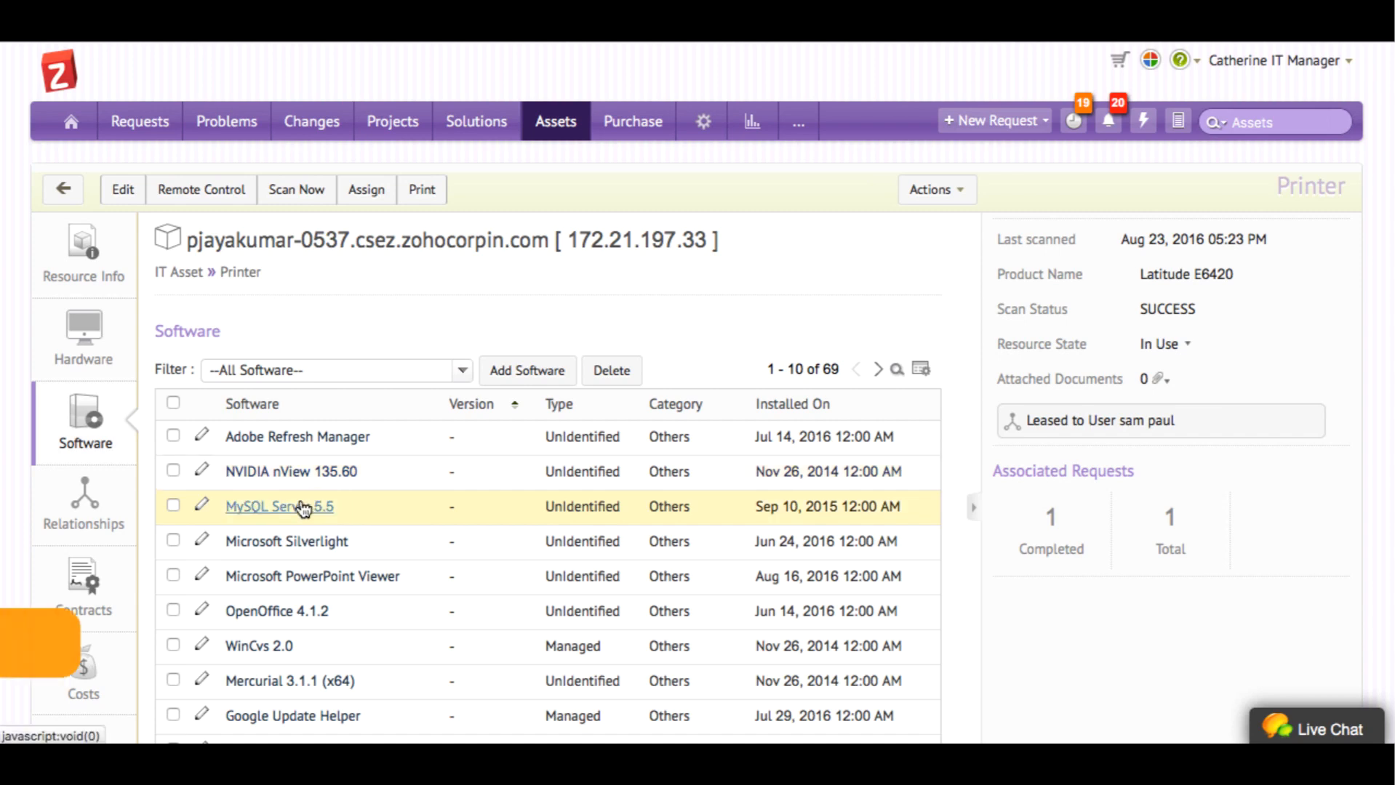
left_click(302, 507)
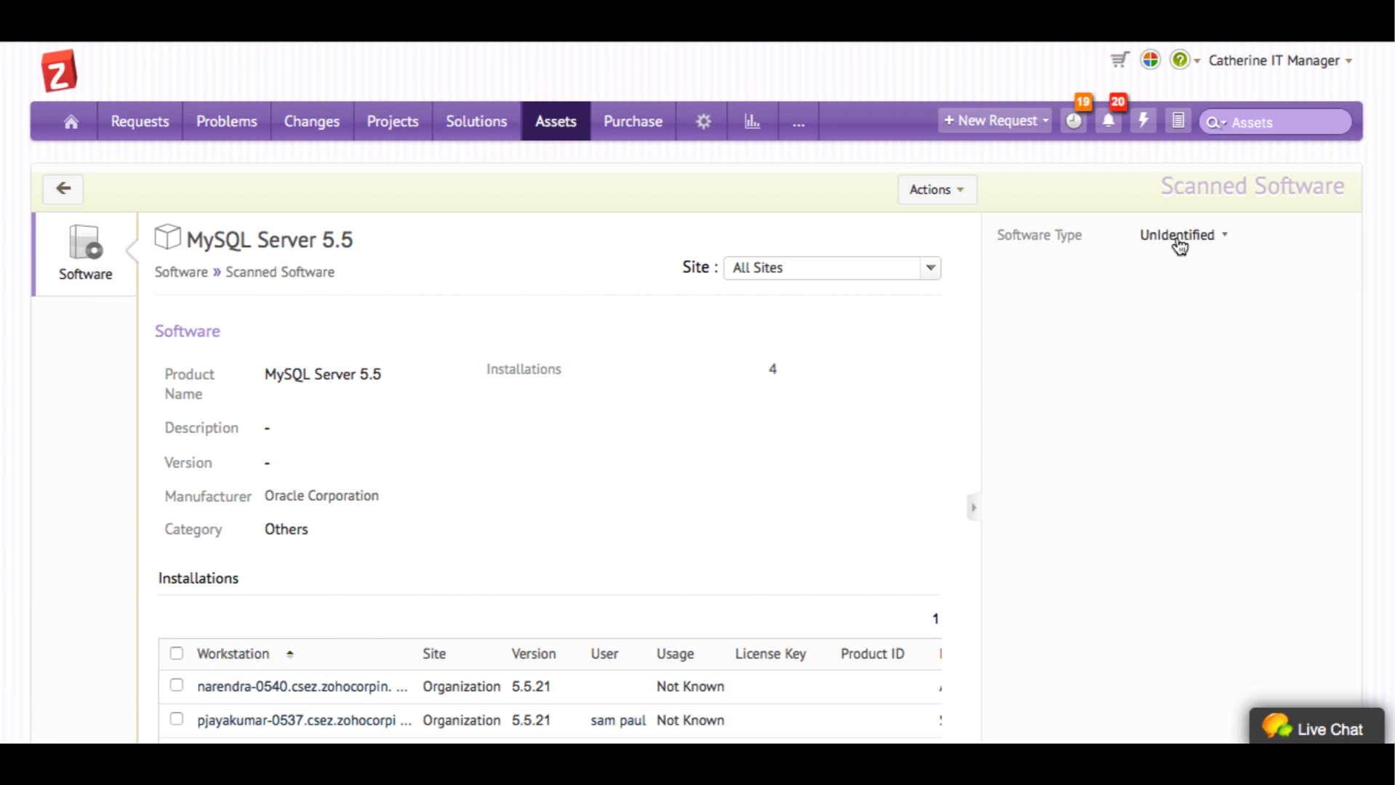
Change MySQL Server 5.5's software type from Unidentified to Managed
left_click(1177, 237)
left_click(759, 367)
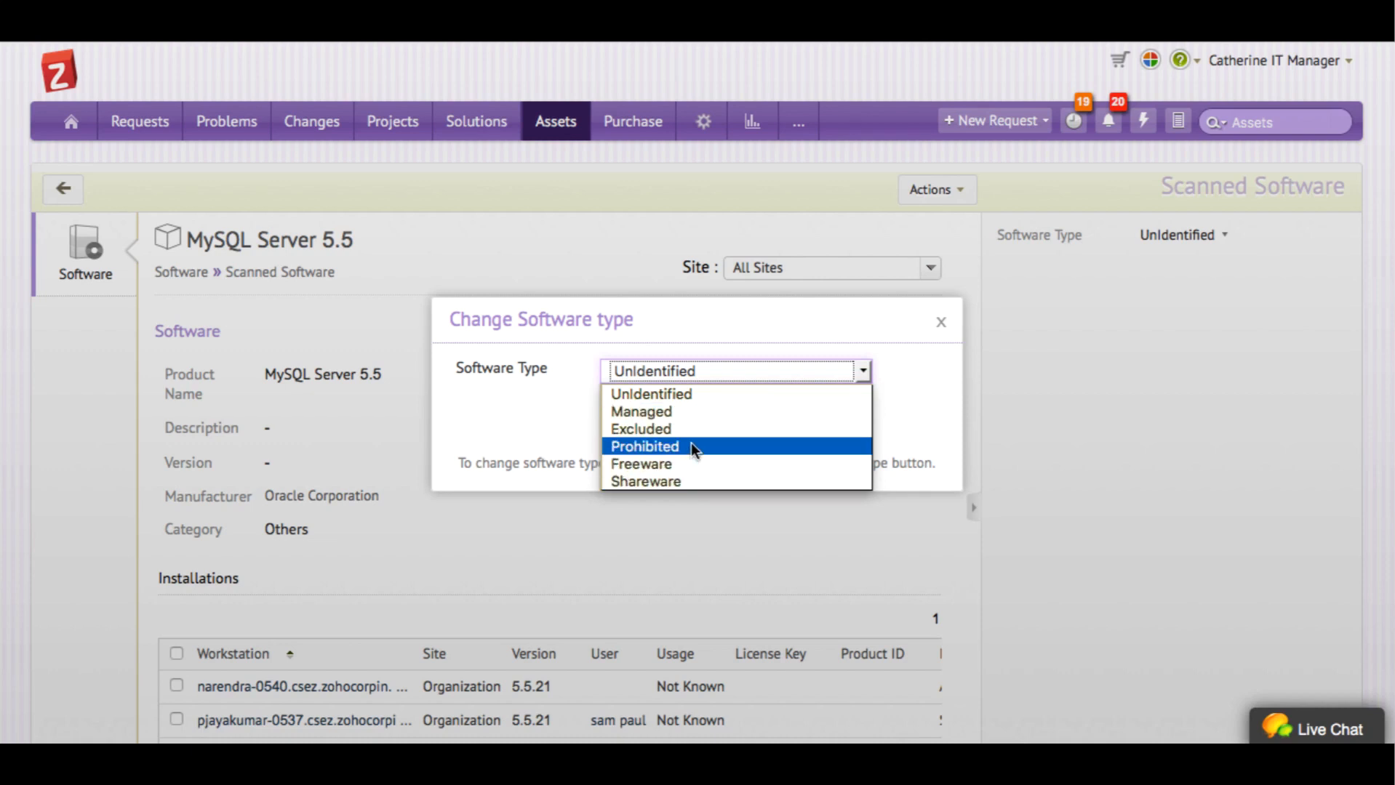
left_click(689, 412)
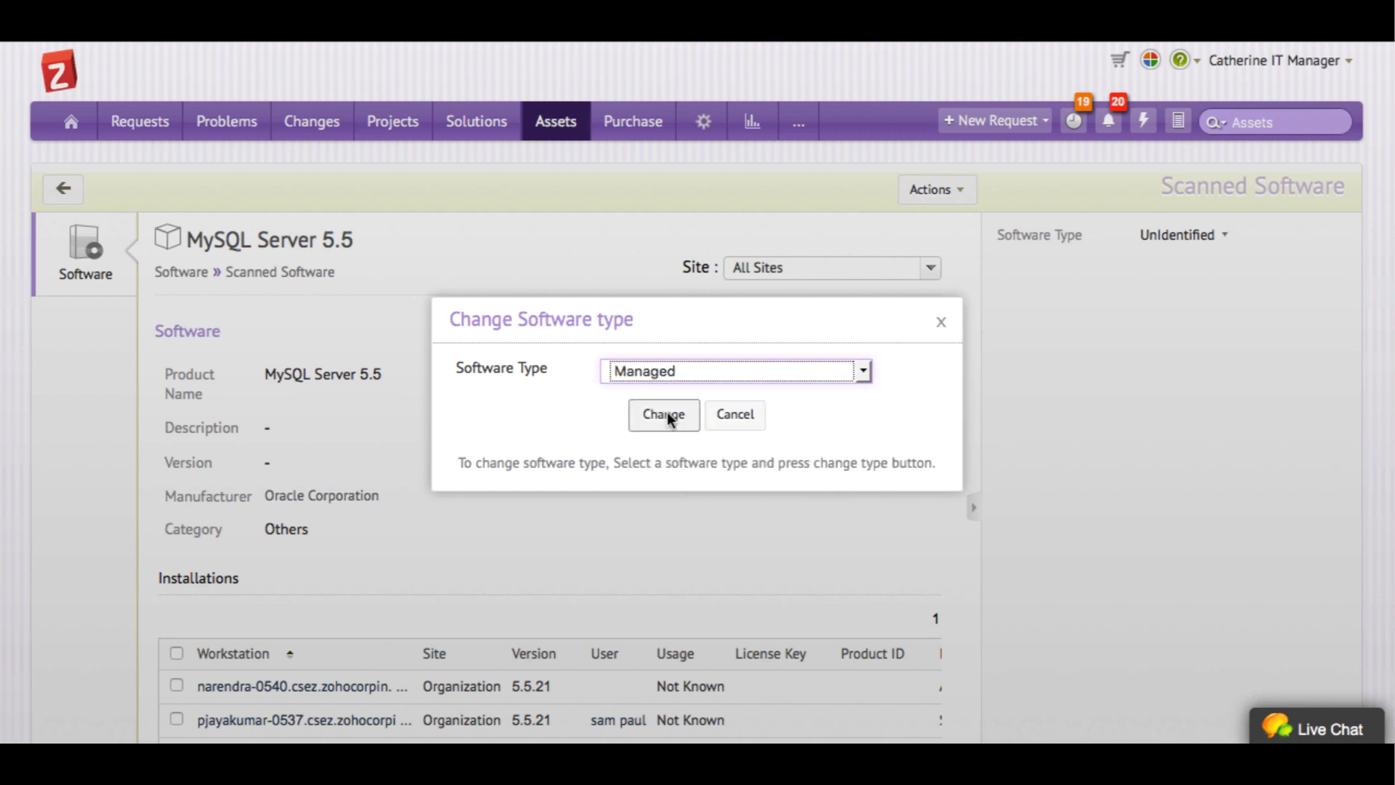
left_click(662, 417)
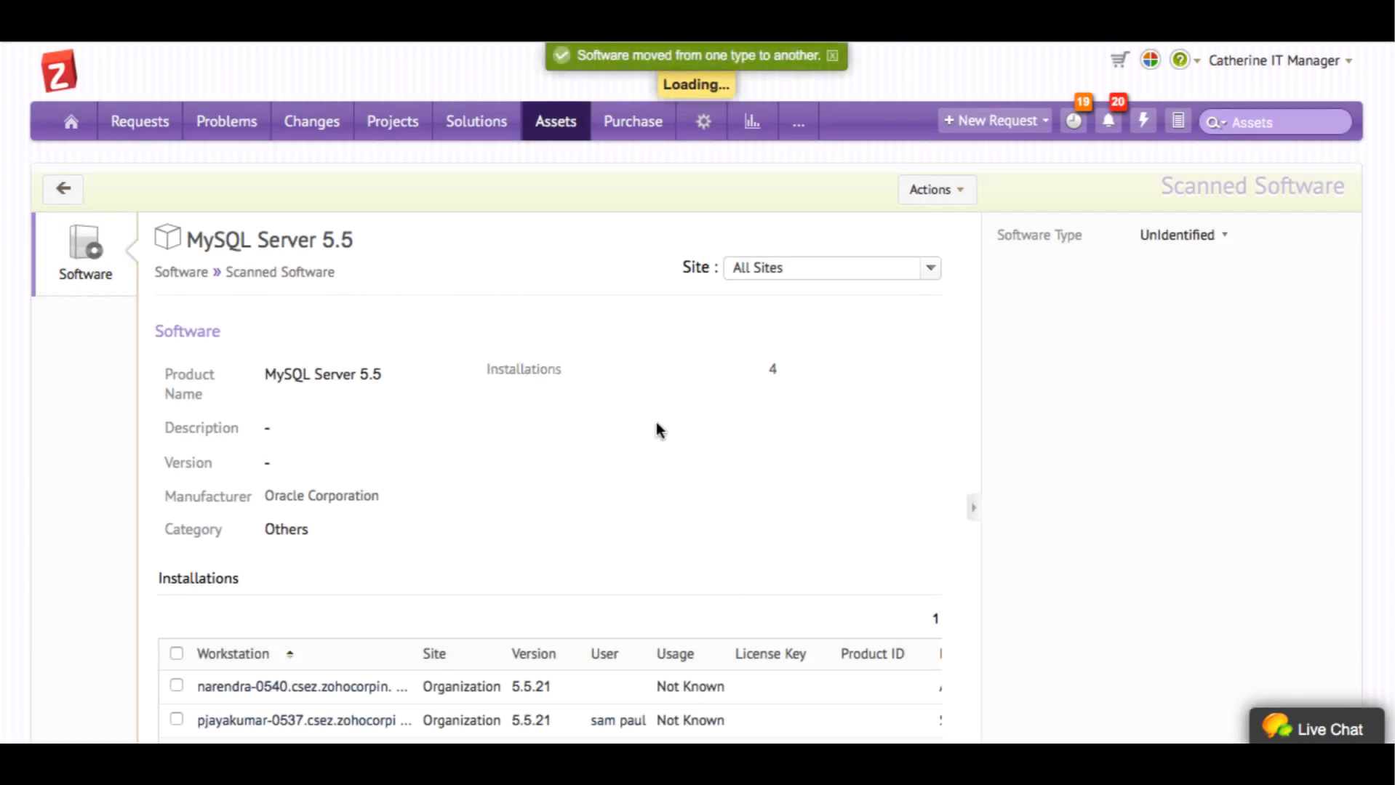
scroll(656, 423, "down", 1)
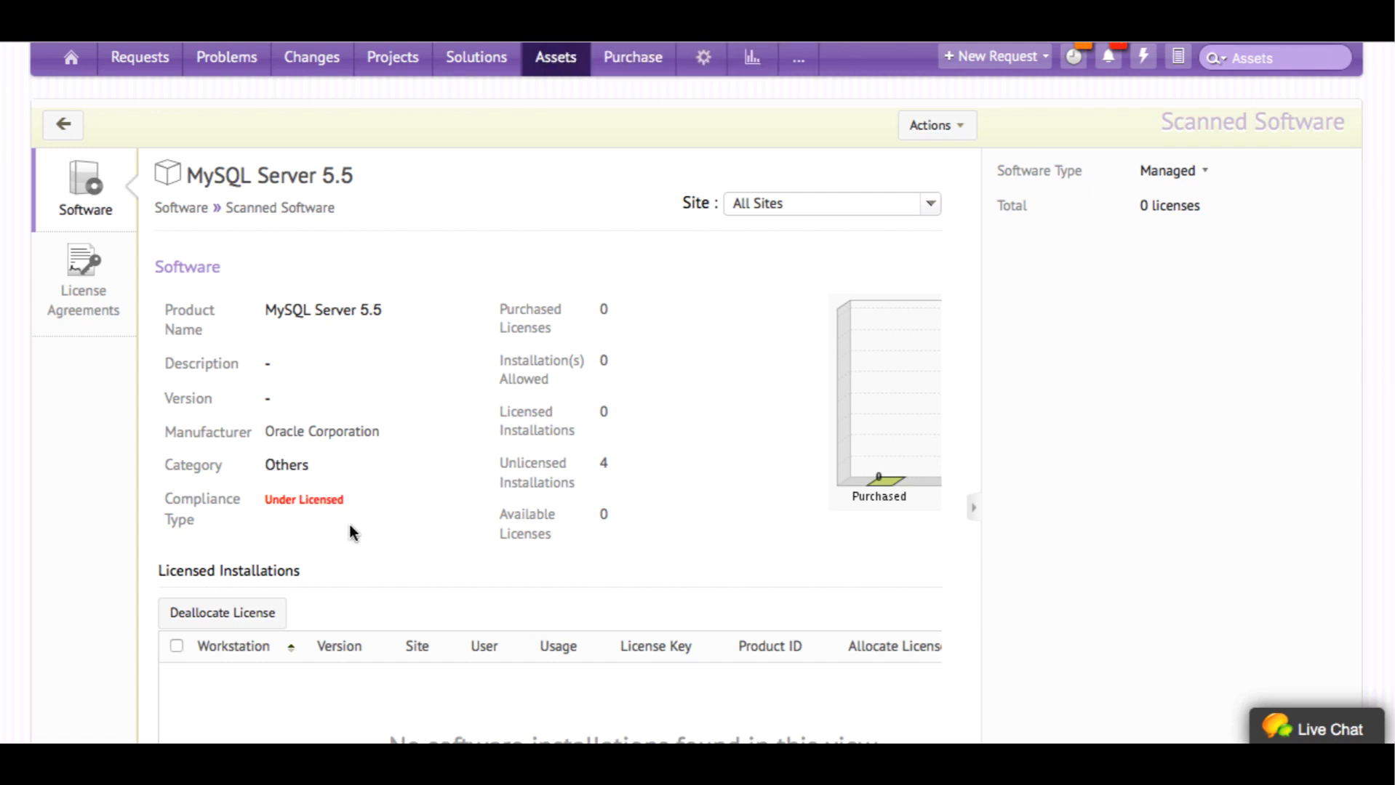
Start a new Individual software license with the FPP option and 4 licenses
left_click(951, 133)
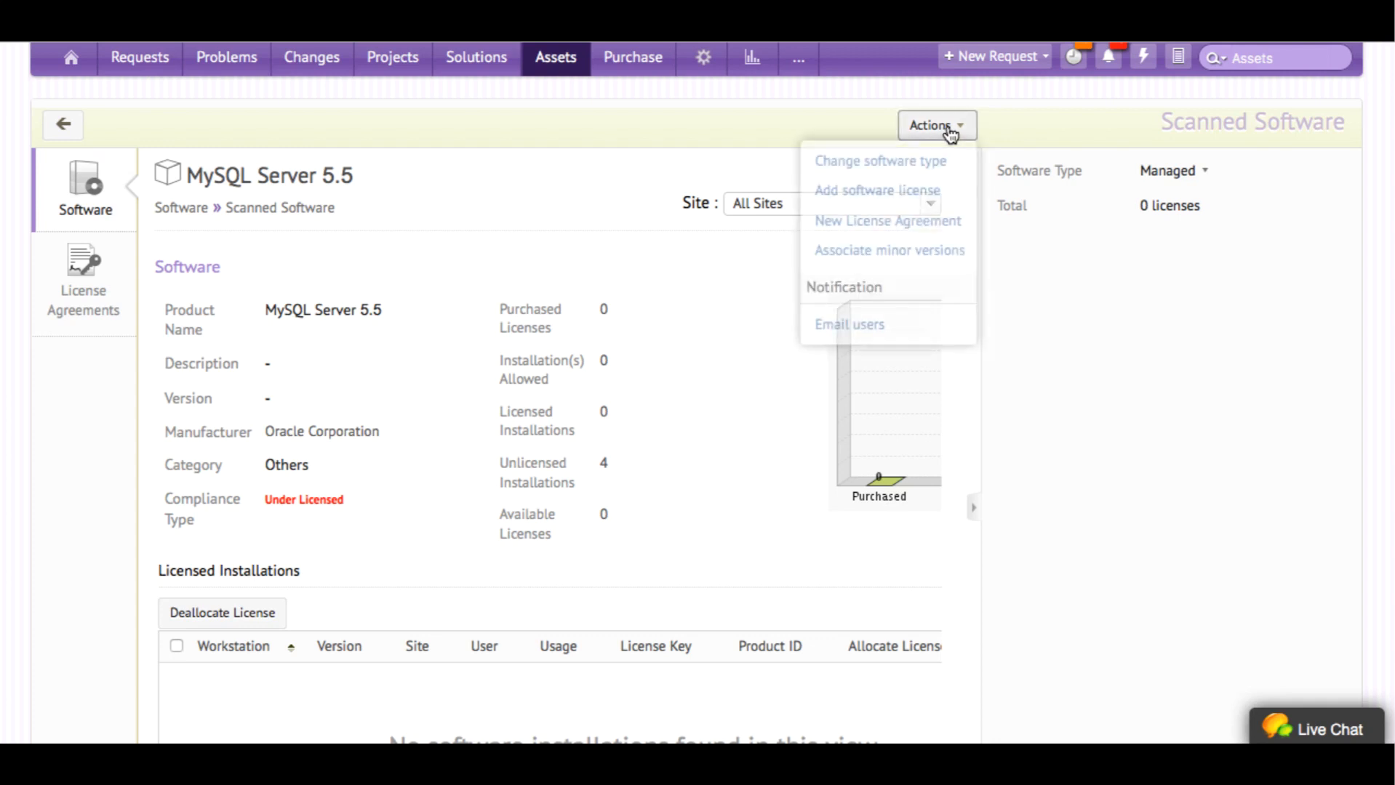
left_click(929, 190)
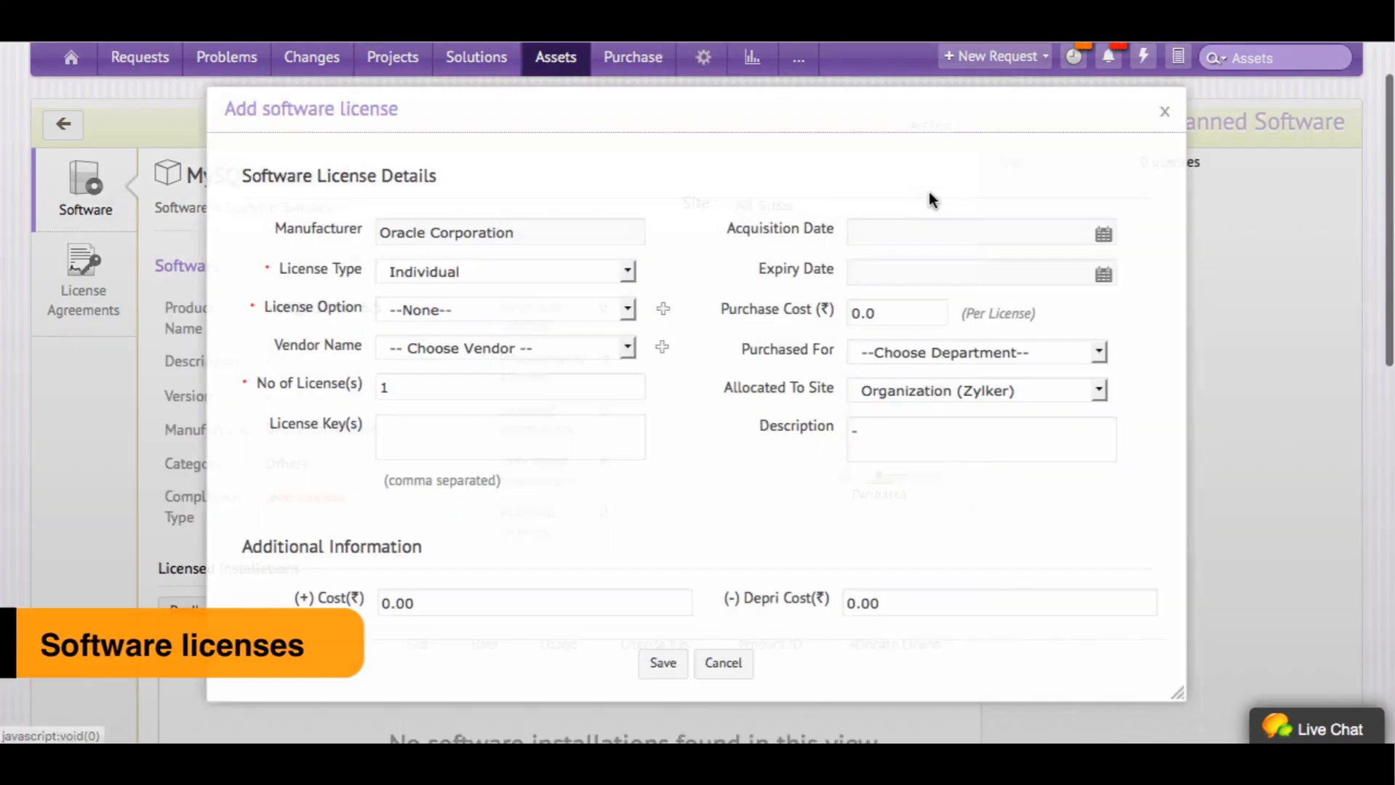
left_click(620, 275)
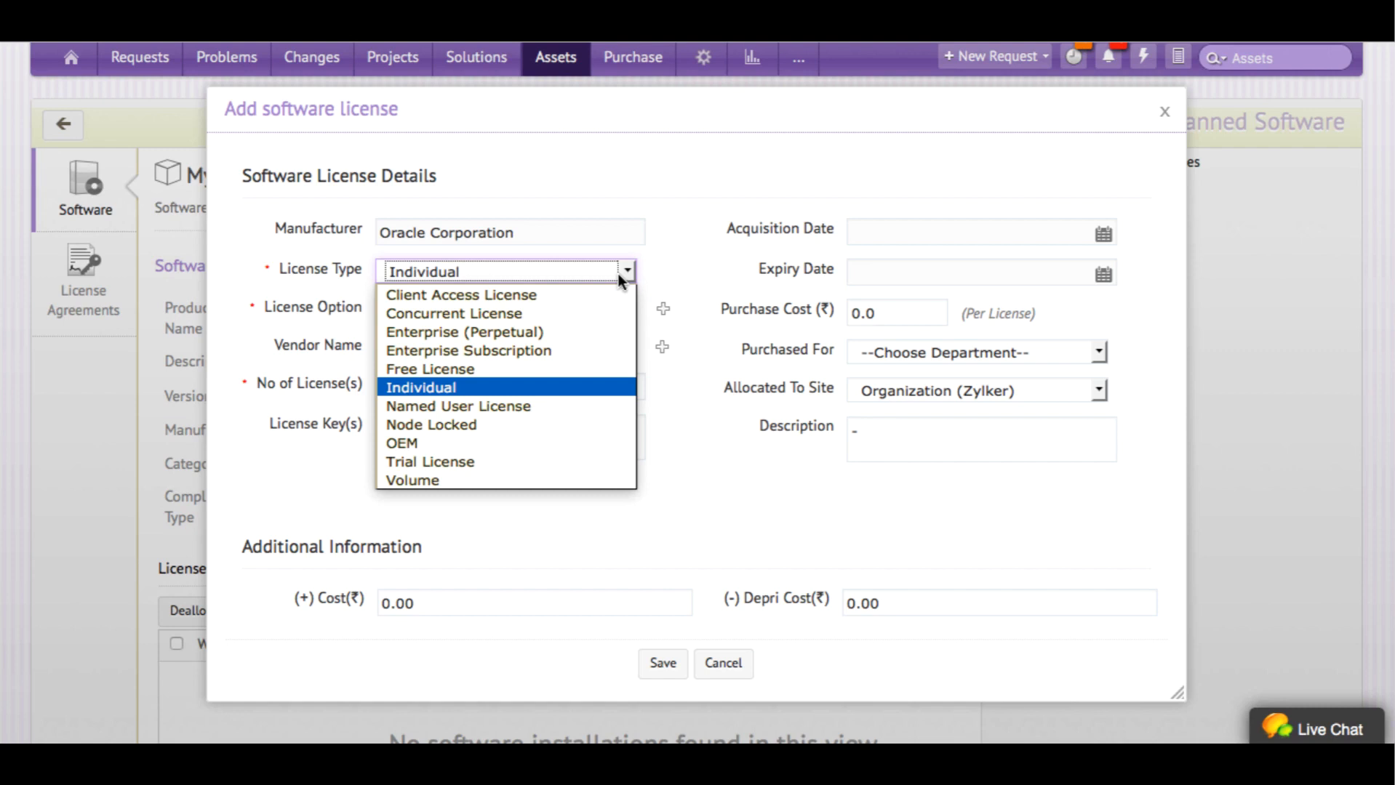
left_click(657, 268)
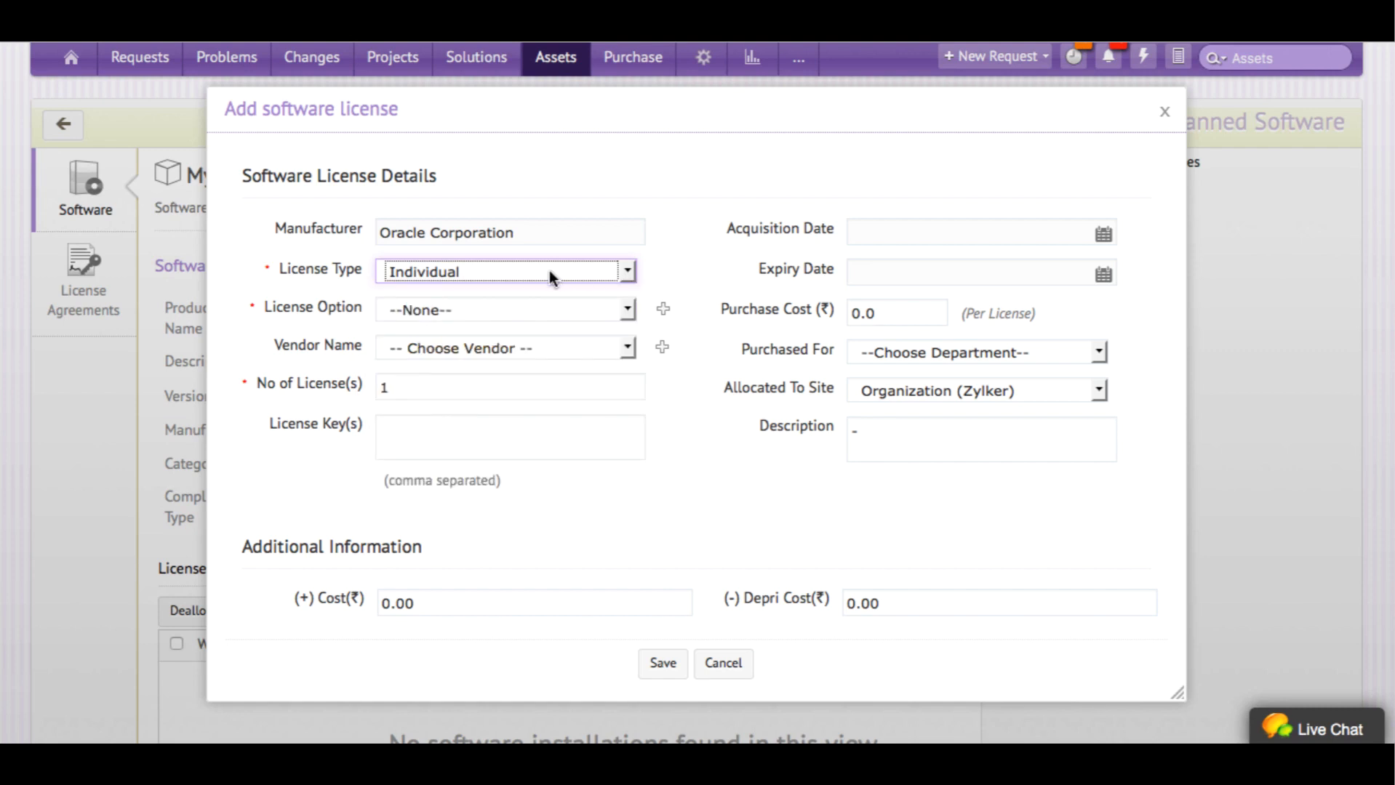
left_click(519, 306)
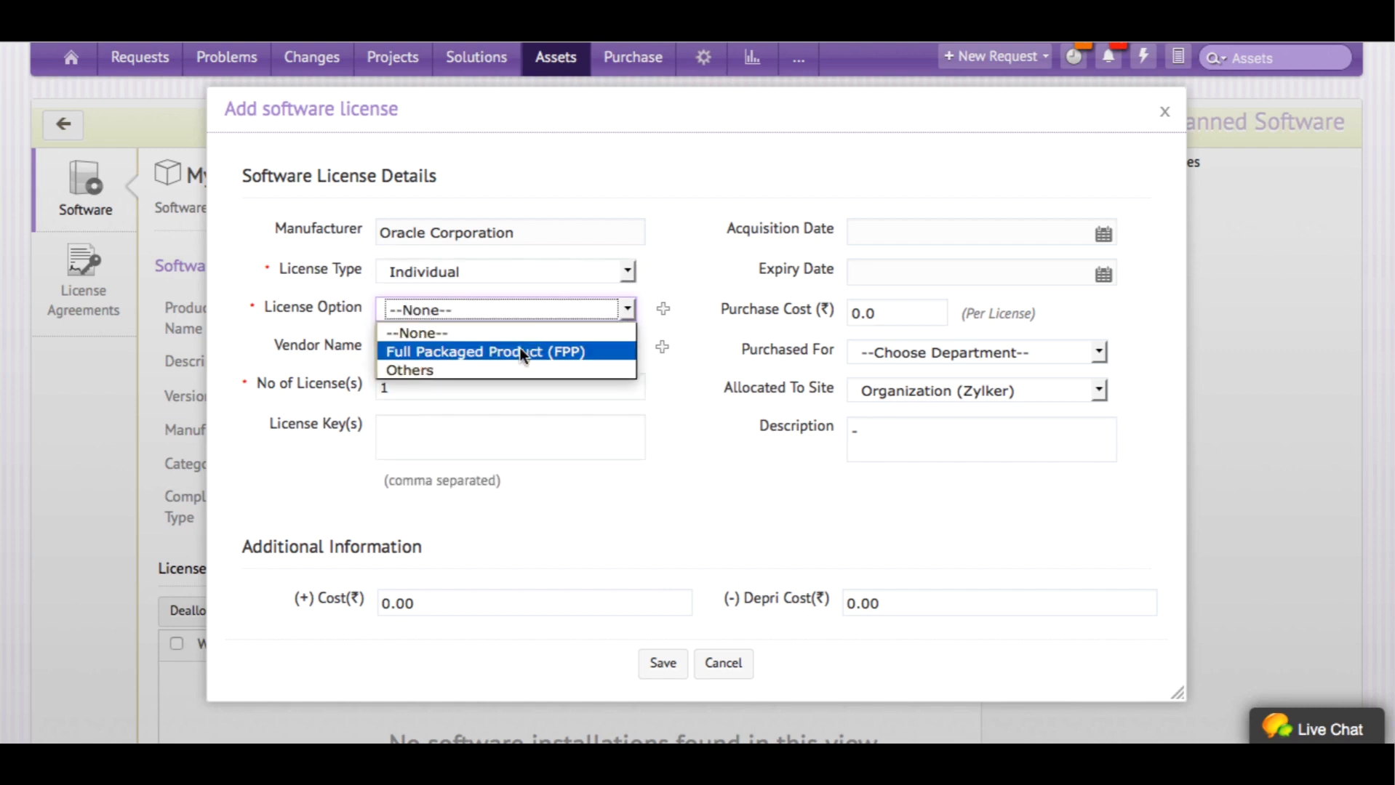
left_click(518, 349)
left_click(513, 387)
key("BackSpace")
type("4")
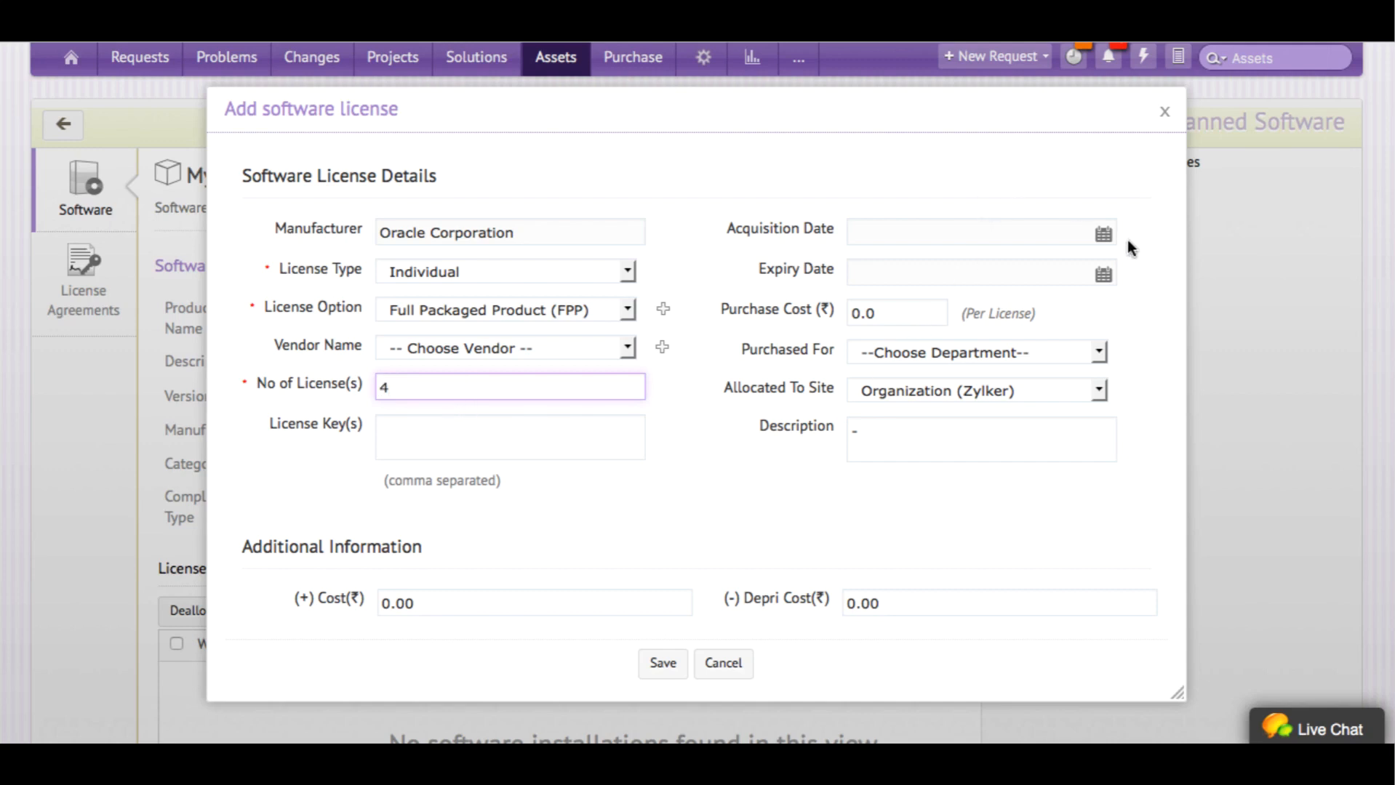
Set acquisition date 2016-08-23 and expiry 2017-08-23, then save the licenses
left_click(1104, 236)
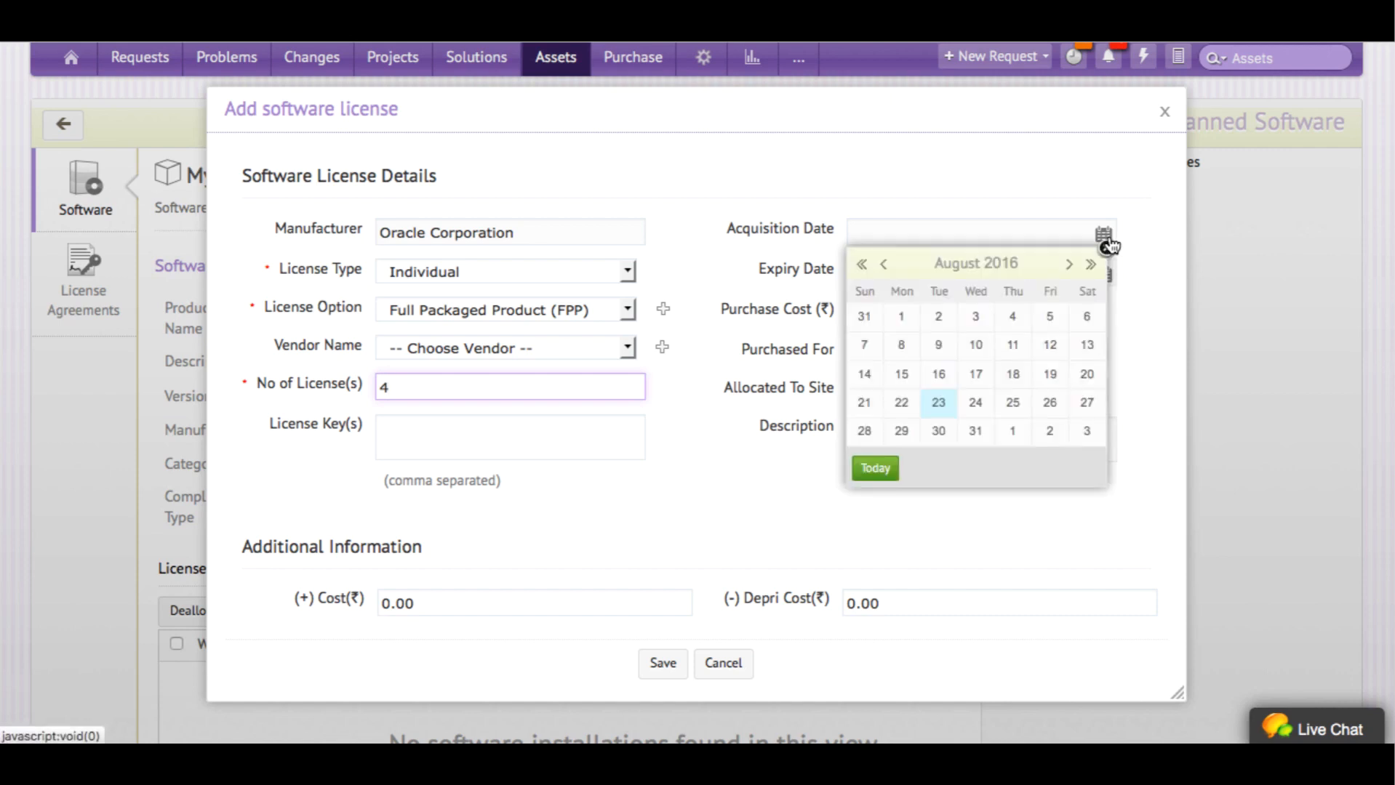
left_click(938, 405)
left_click(1102, 275)
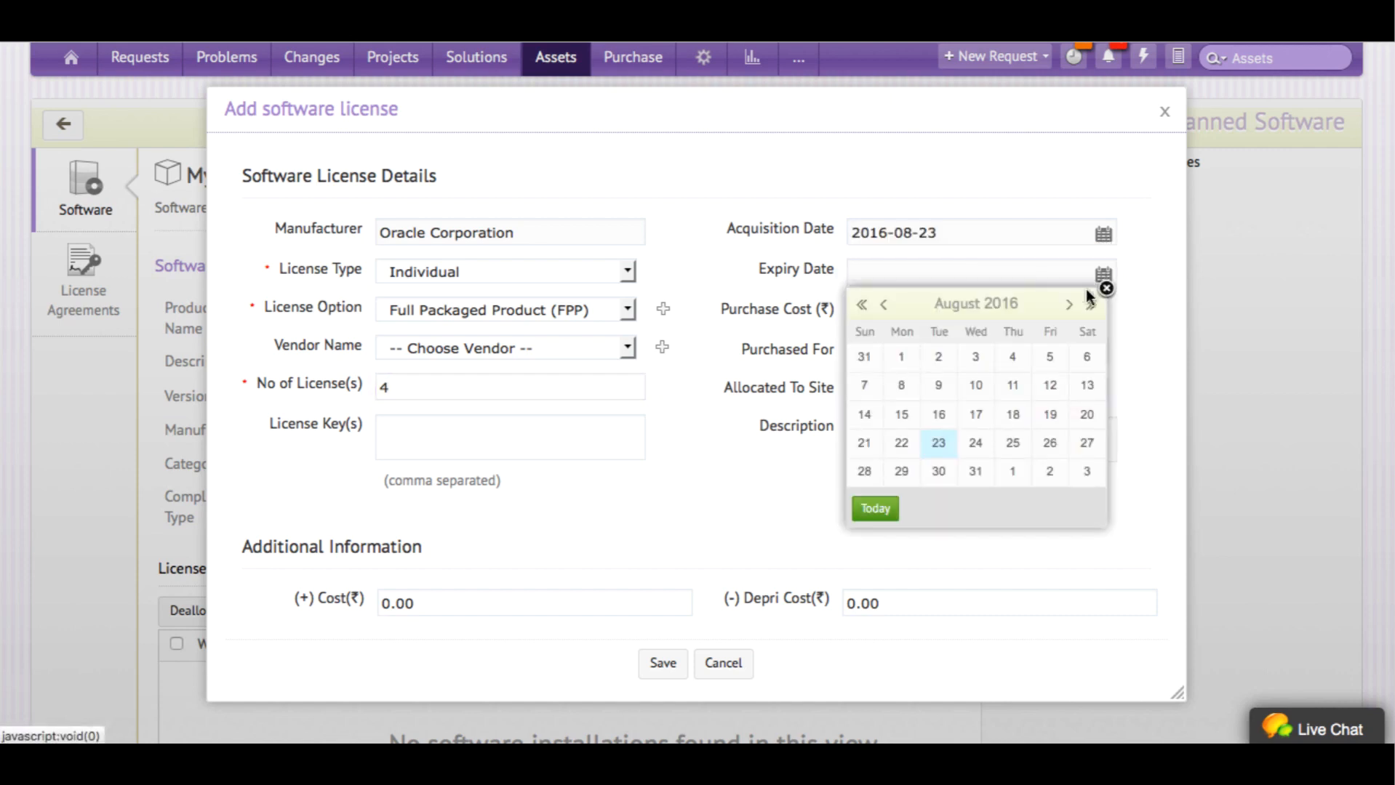
left_click(1090, 303)
left_click(975, 443)
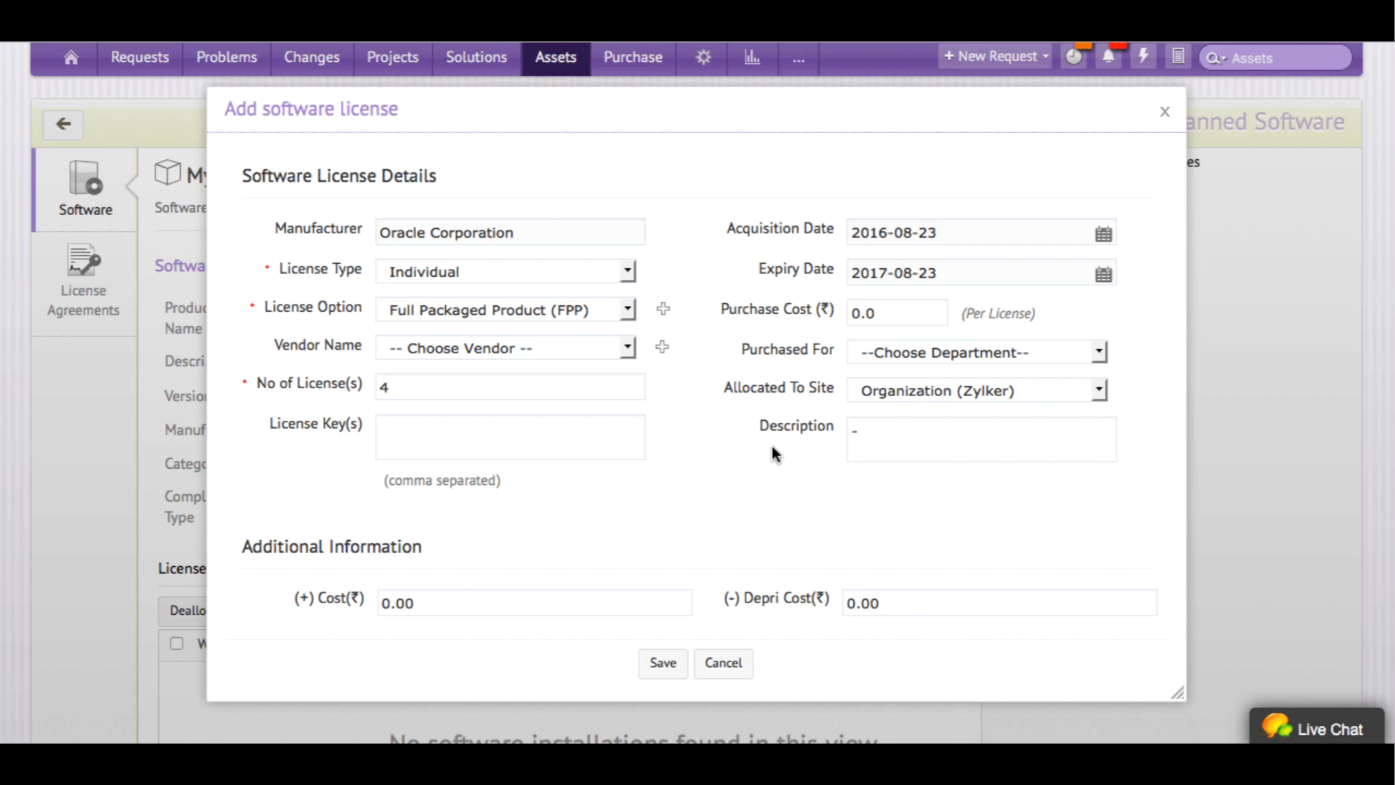
left_click(662, 668)
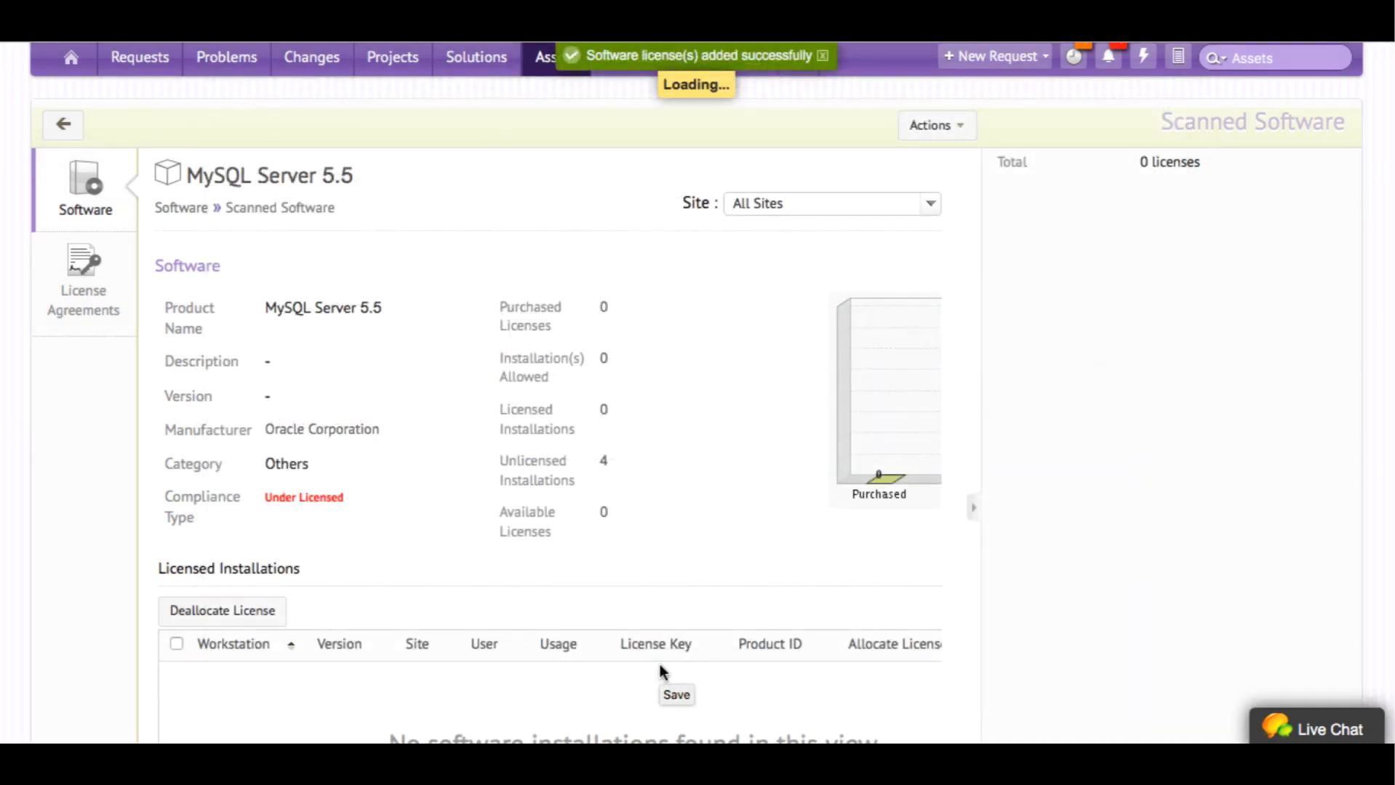
Allocate the first MySQL Server 5.5 license to the first unlicensed workstation
left_click(978, 517)
scroll(340, 483, "down", 5)
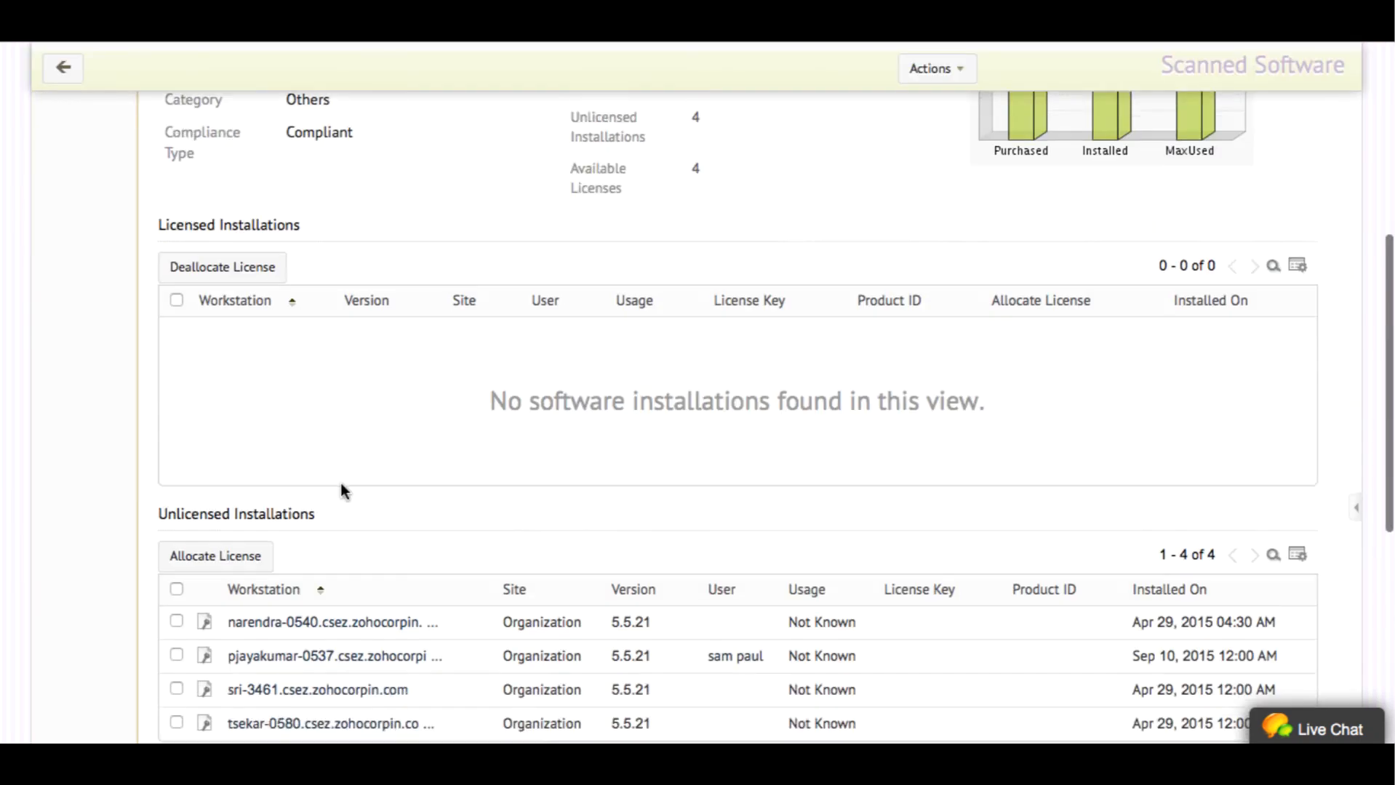
scroll(341, 486, "down", 4)
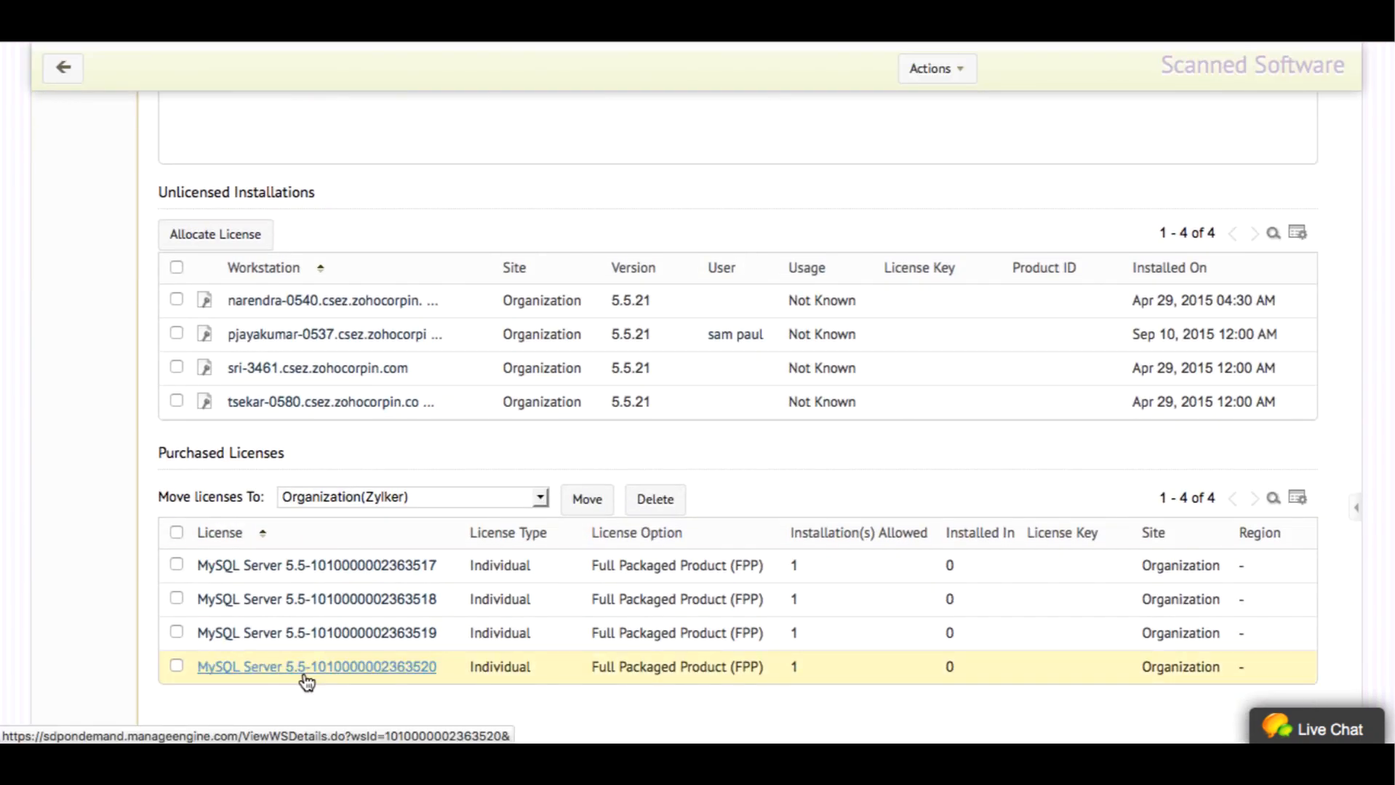
left_click(205, 302)
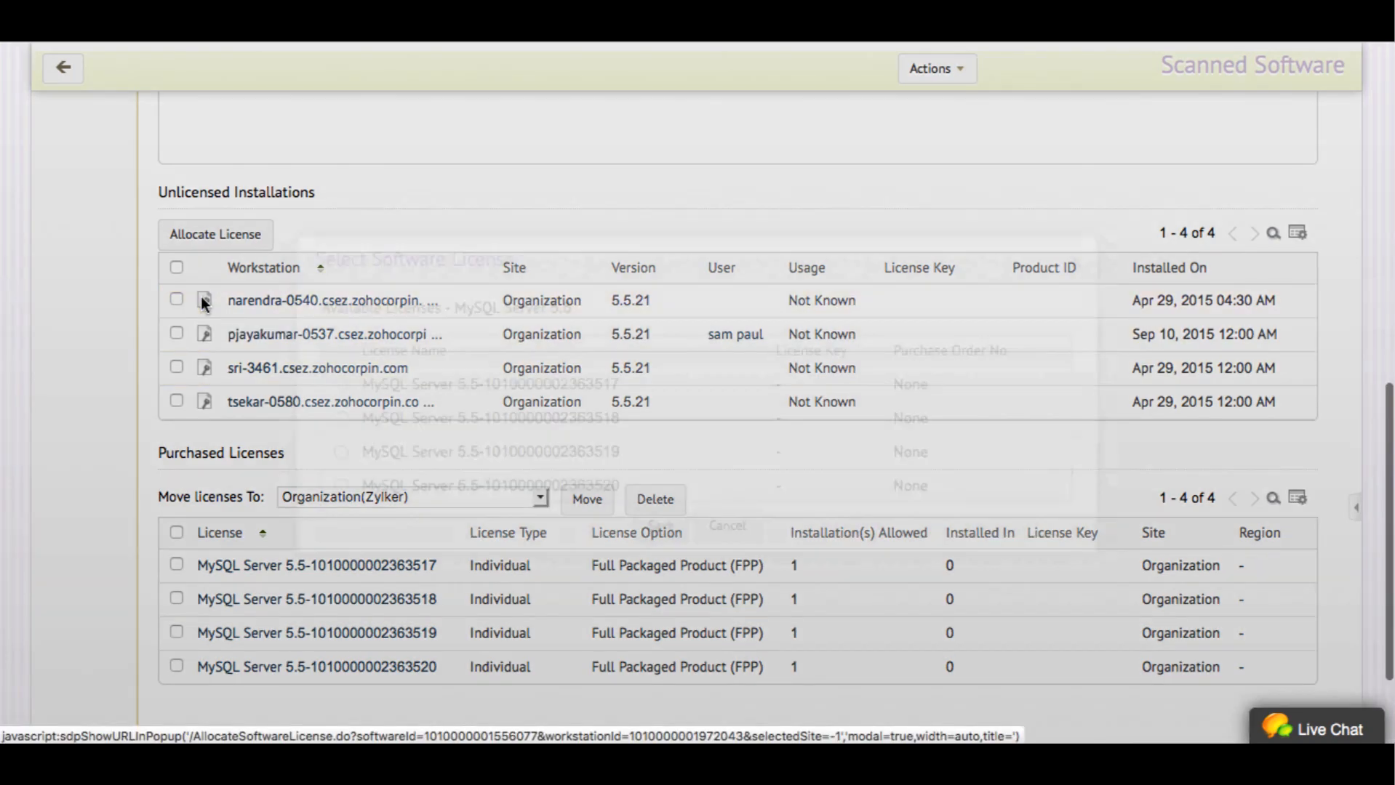
left_click(341, 385)
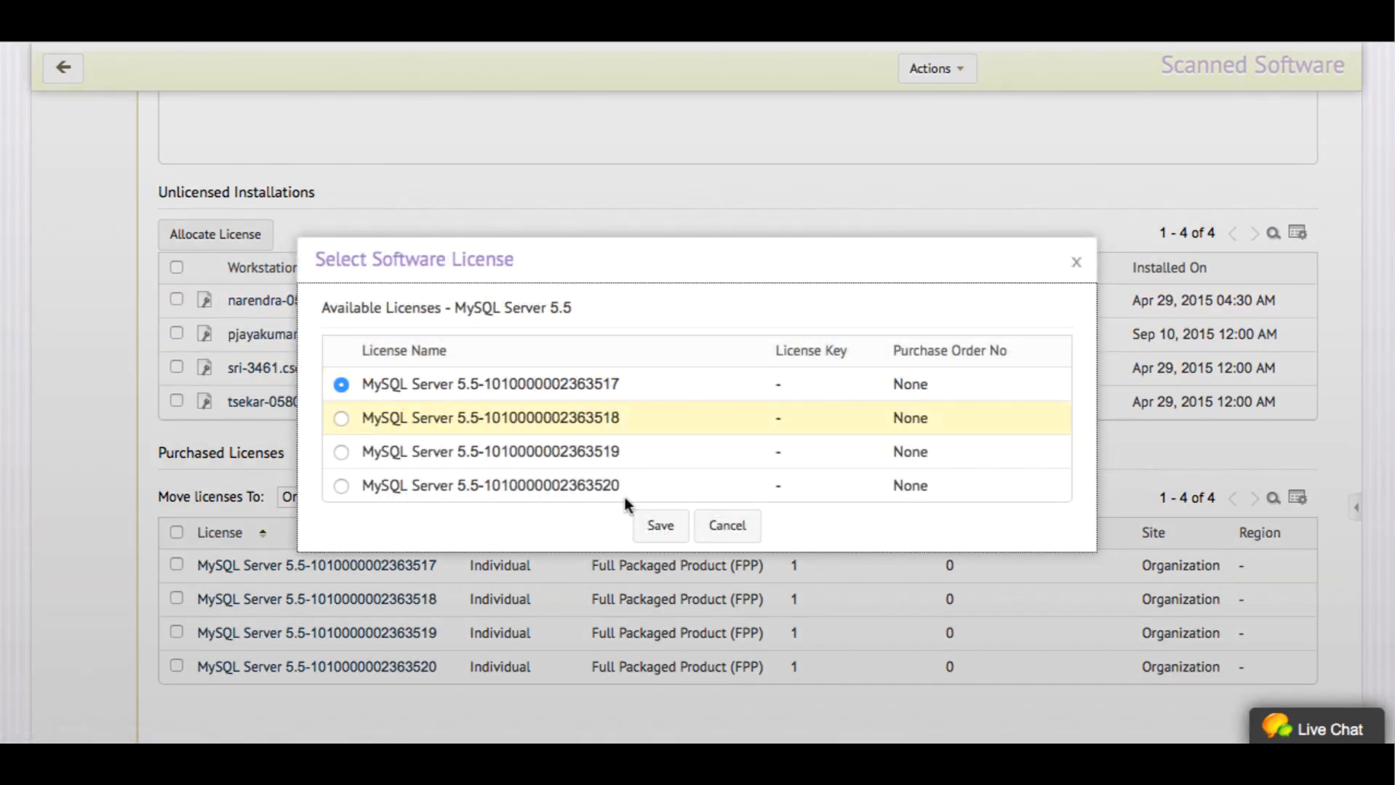
left_click(661, 528)
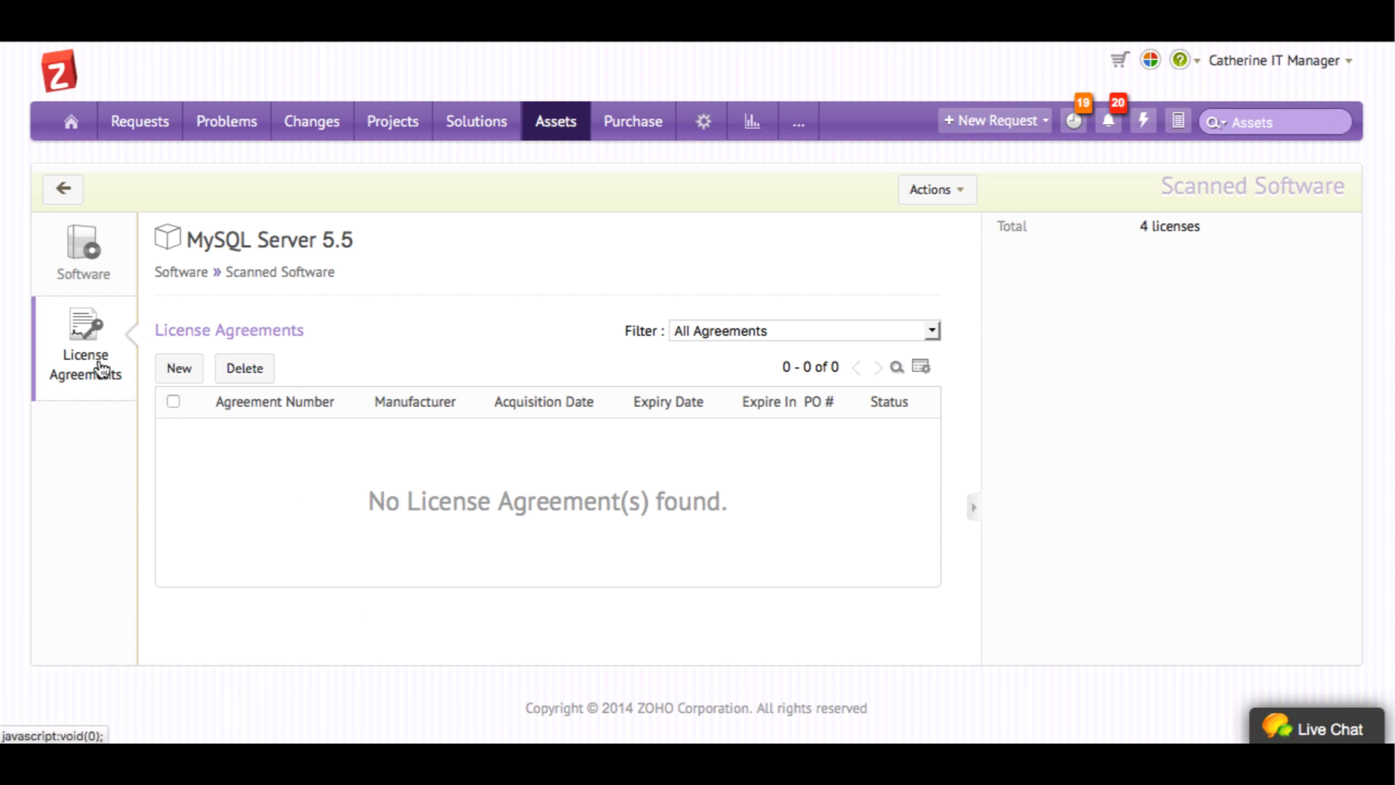
Save license agreement TN1203 with a user chosen for expiry notification, then go to IT assets
left_click(180, 369)
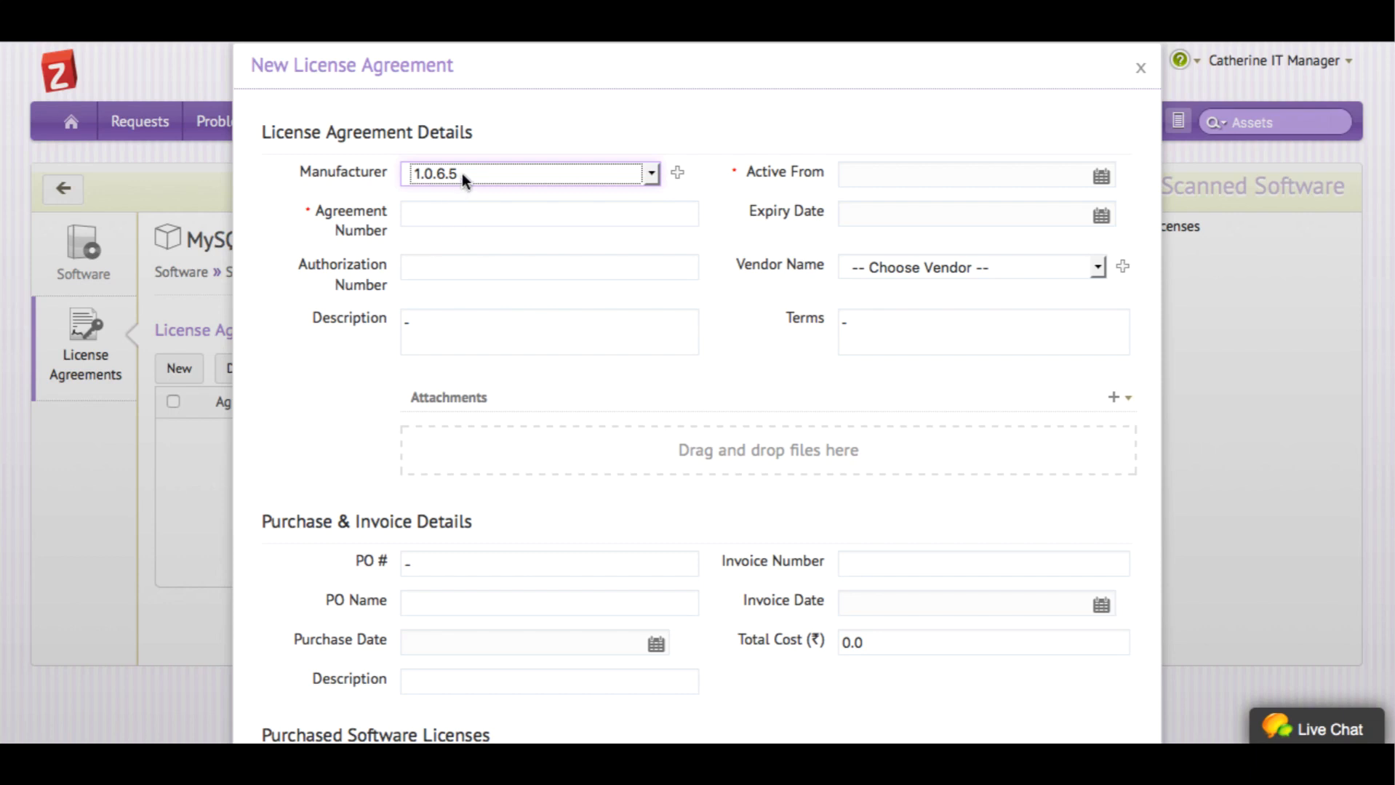
left_click(462, 222)
type("T")
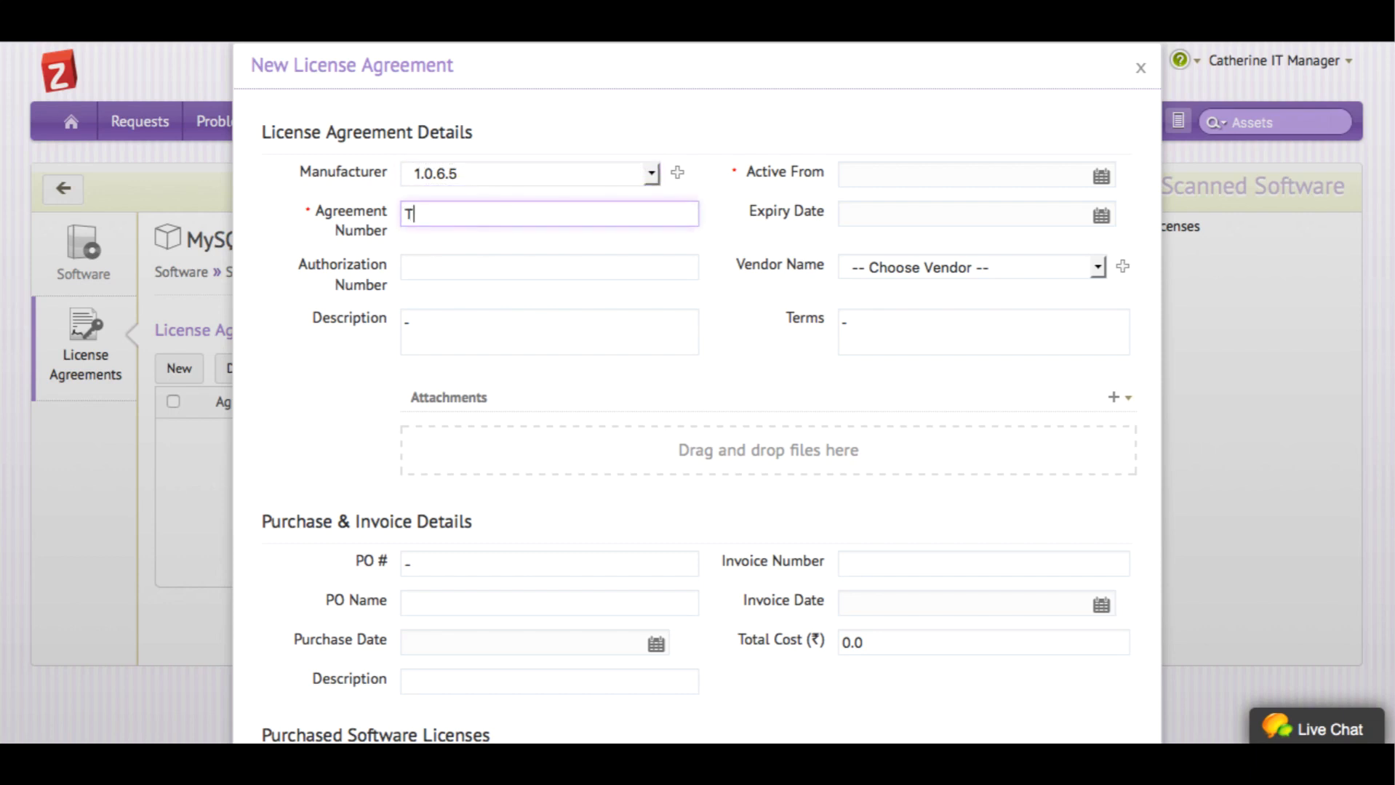
type("N1203")
scroll(736, 444, "down", 3)
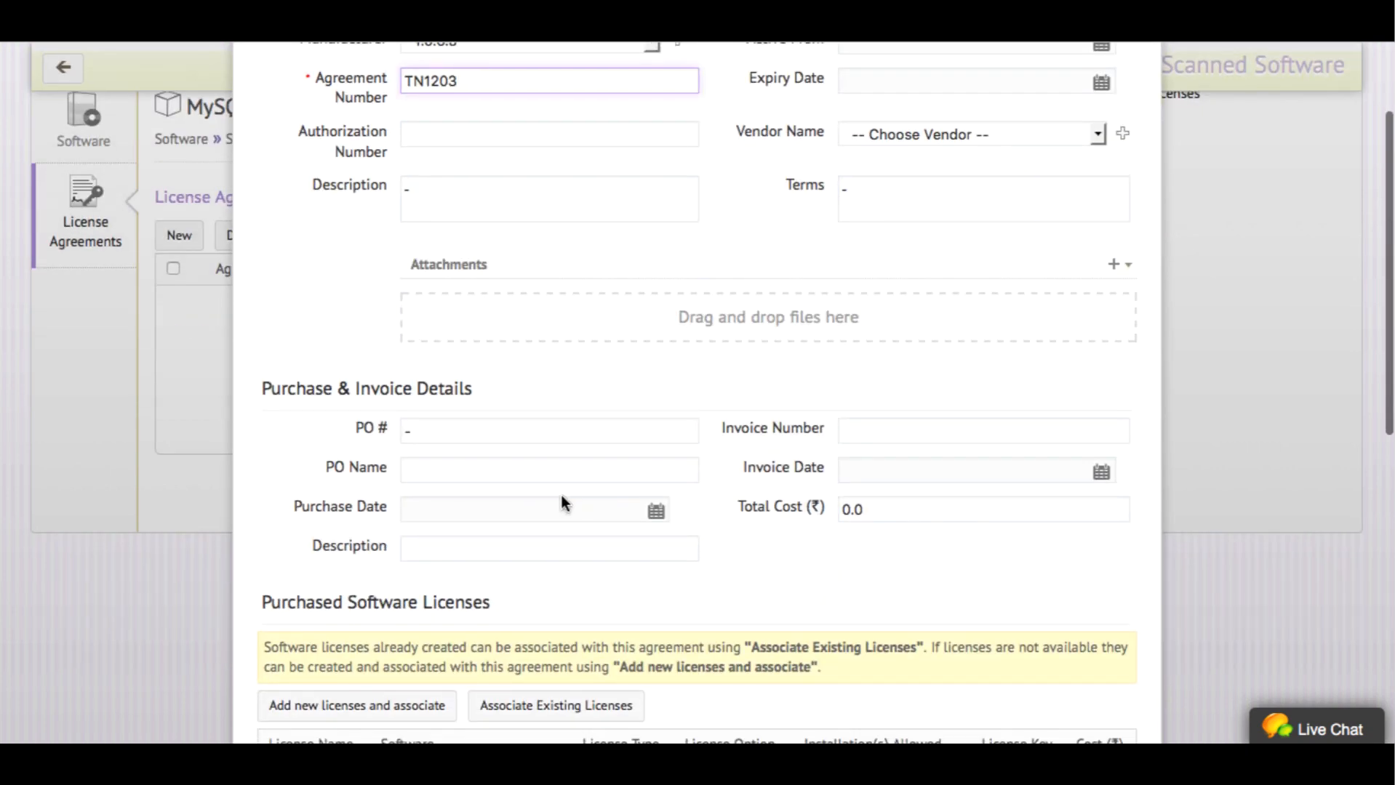
scroll(562, 494, "down", 5)
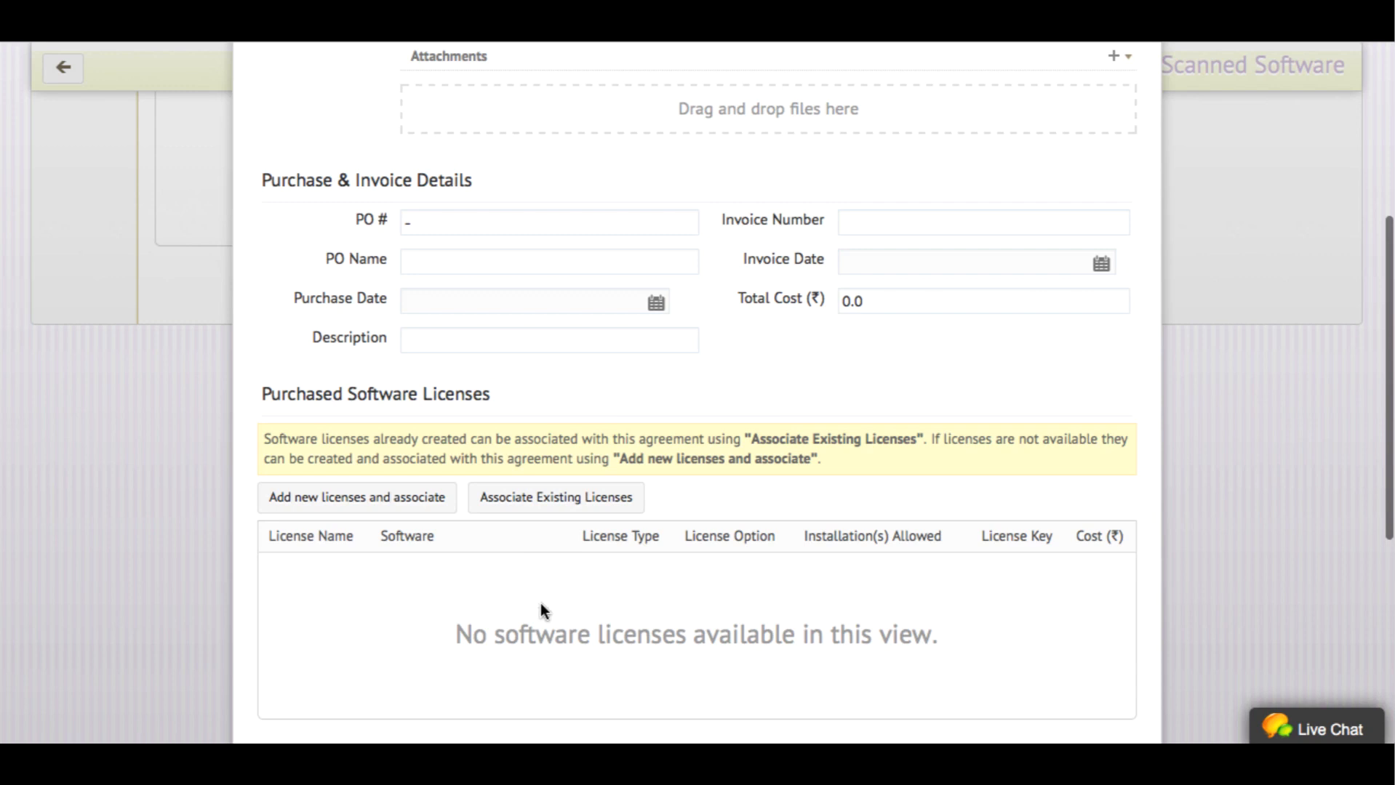
scroll(540, 603, "down", 8)
left_click(524, 520)
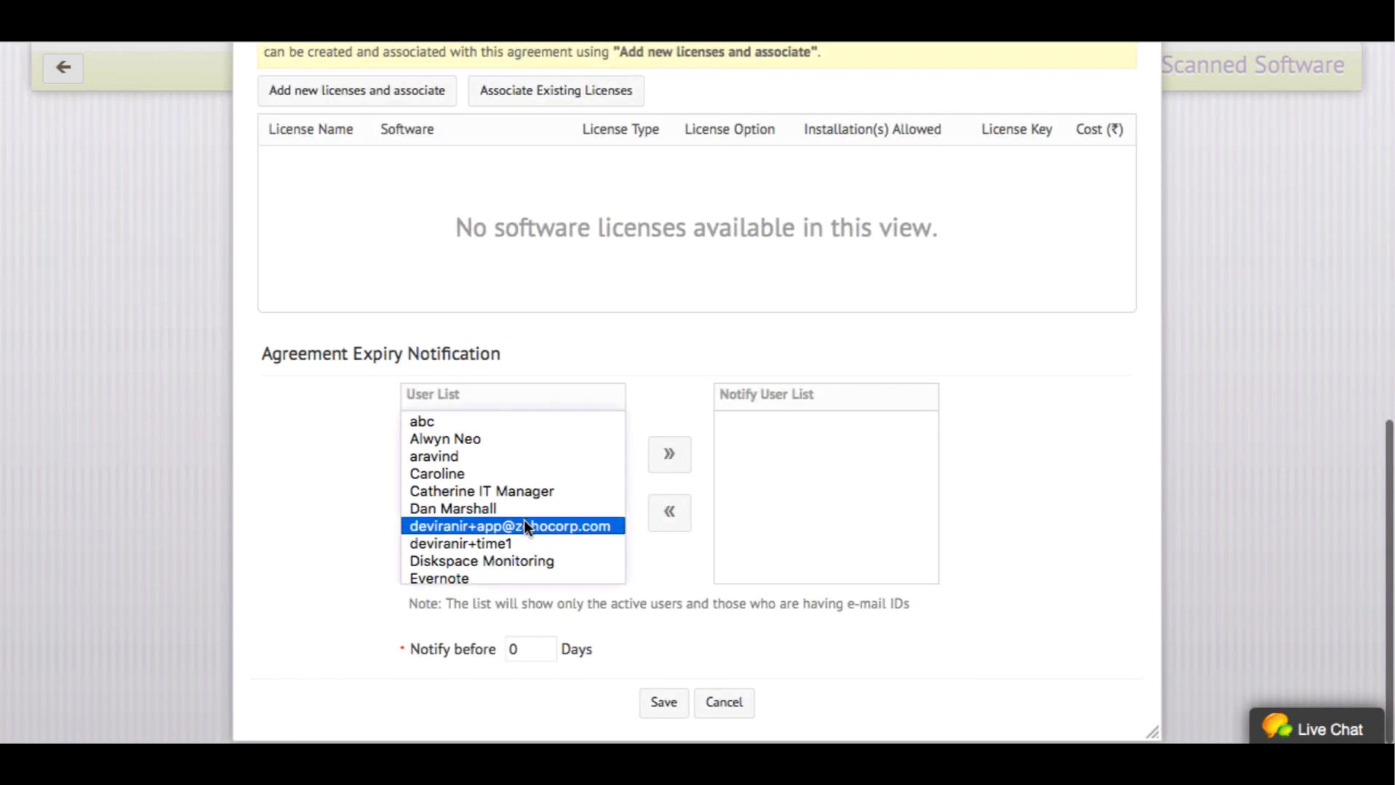
left_click(336, 551)
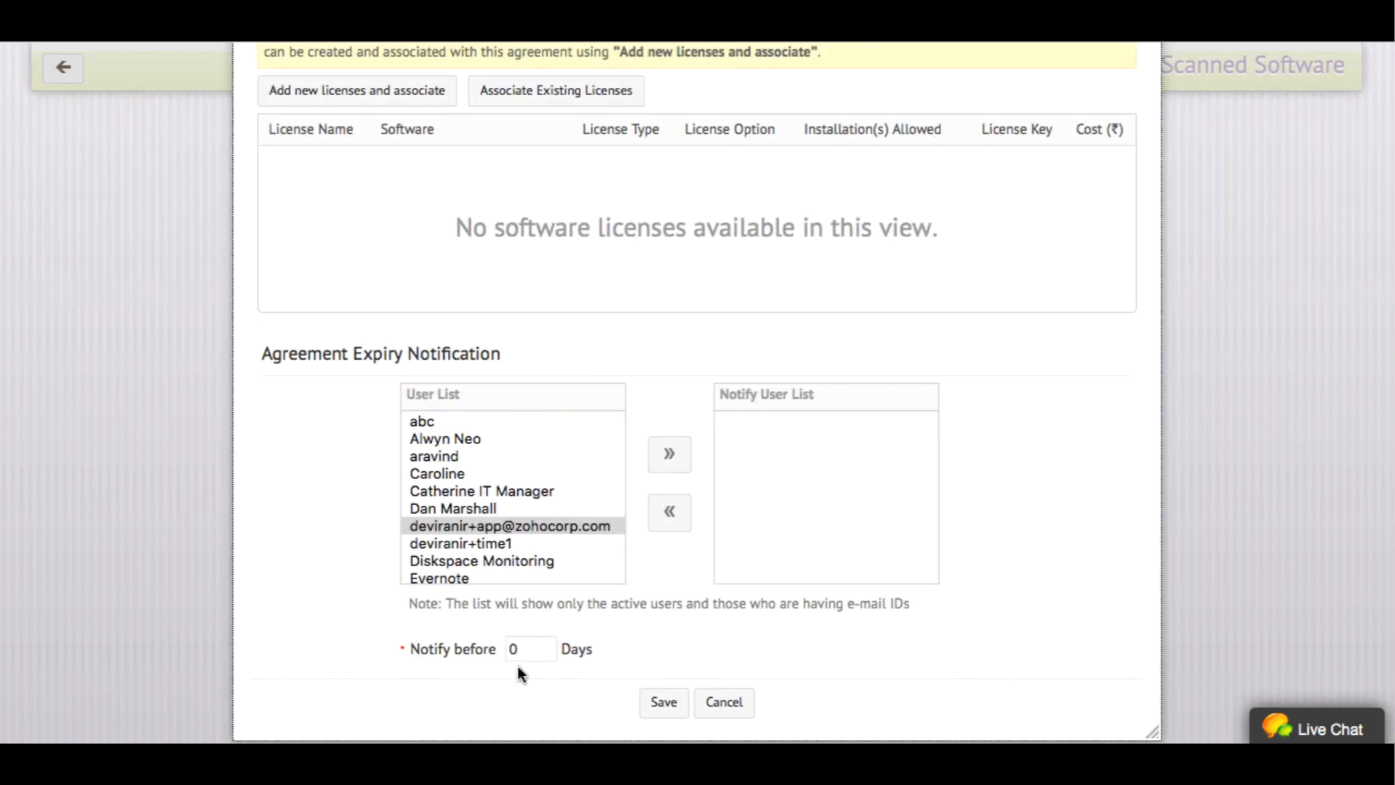
left_click(664, 709)
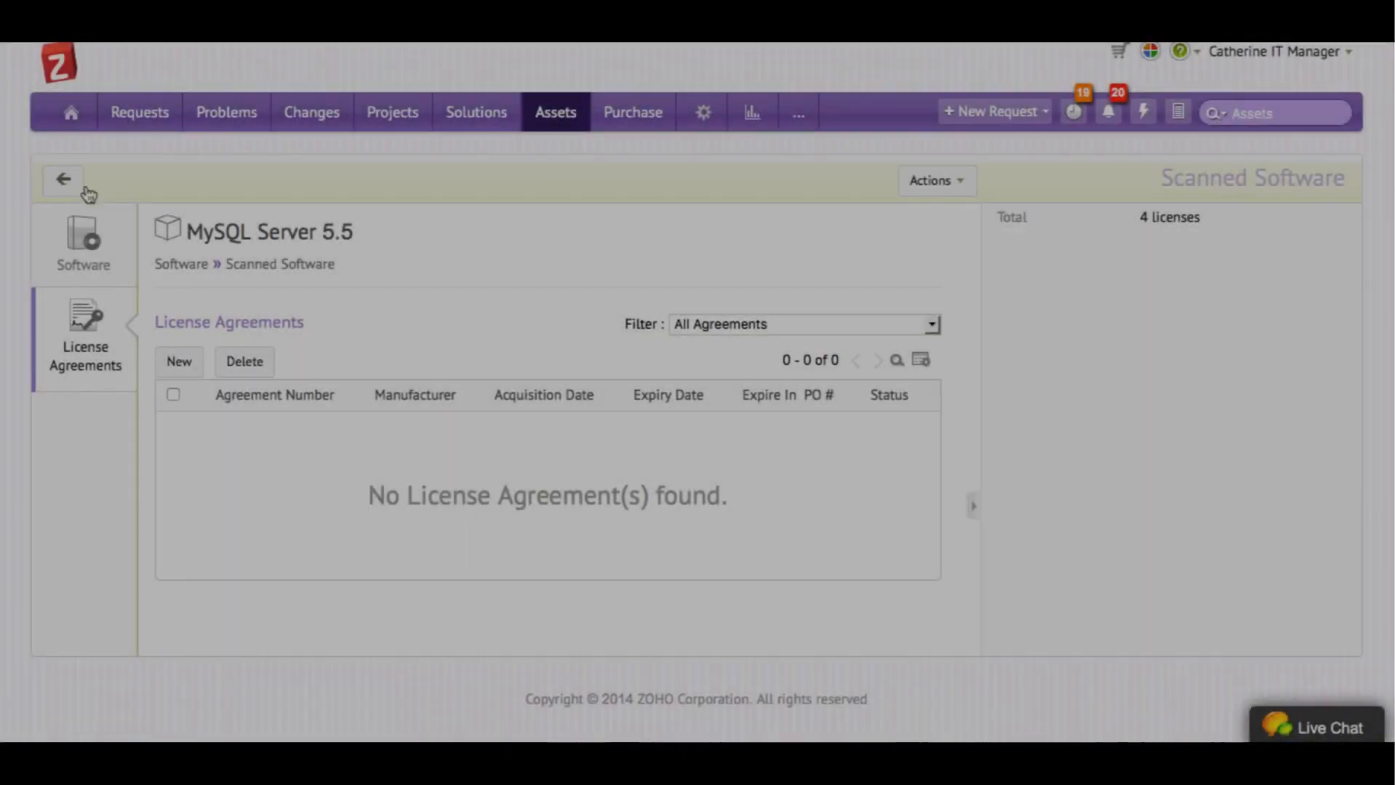
left_click(549, 115)
Open the first workstation from the Workstations list and view its relationships
left_click(201, 200)
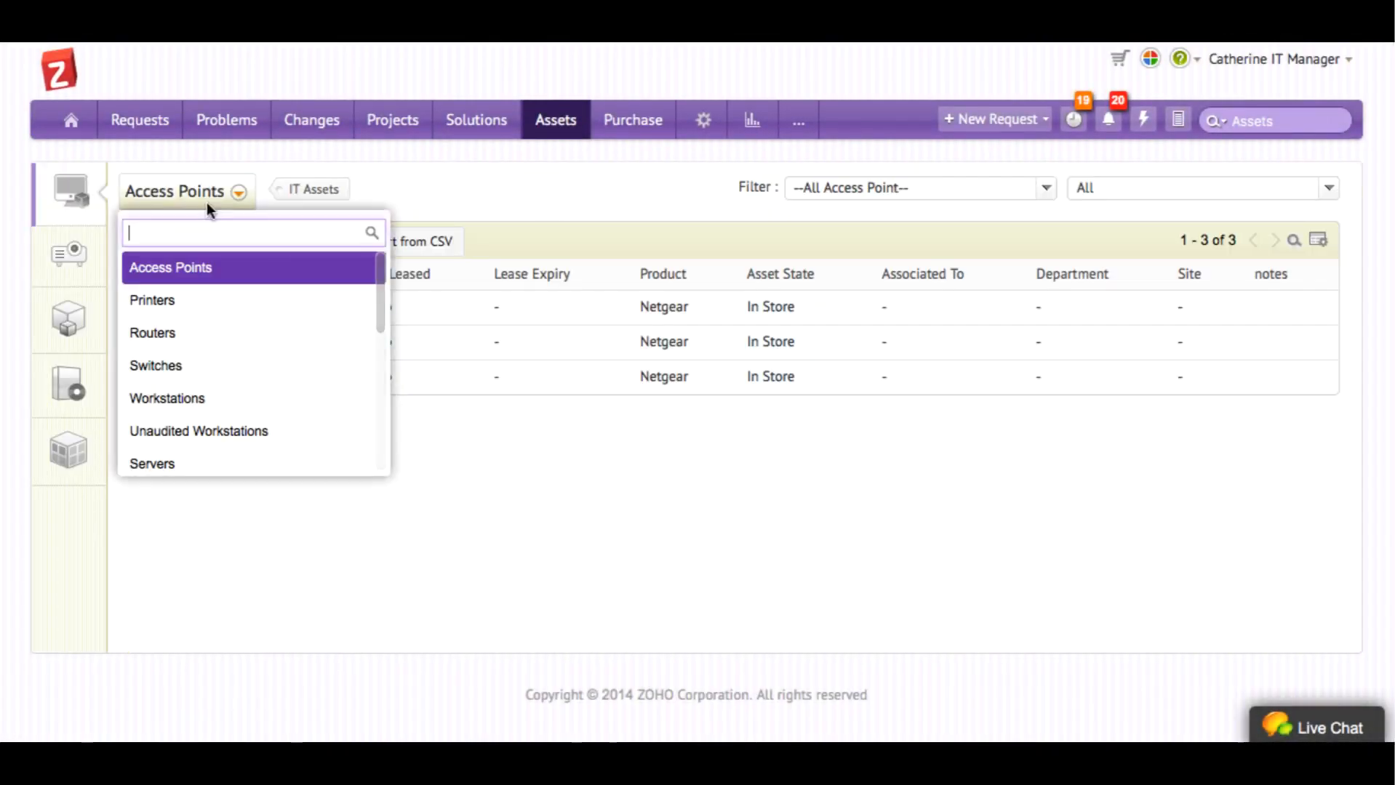
left_click(183, 396)
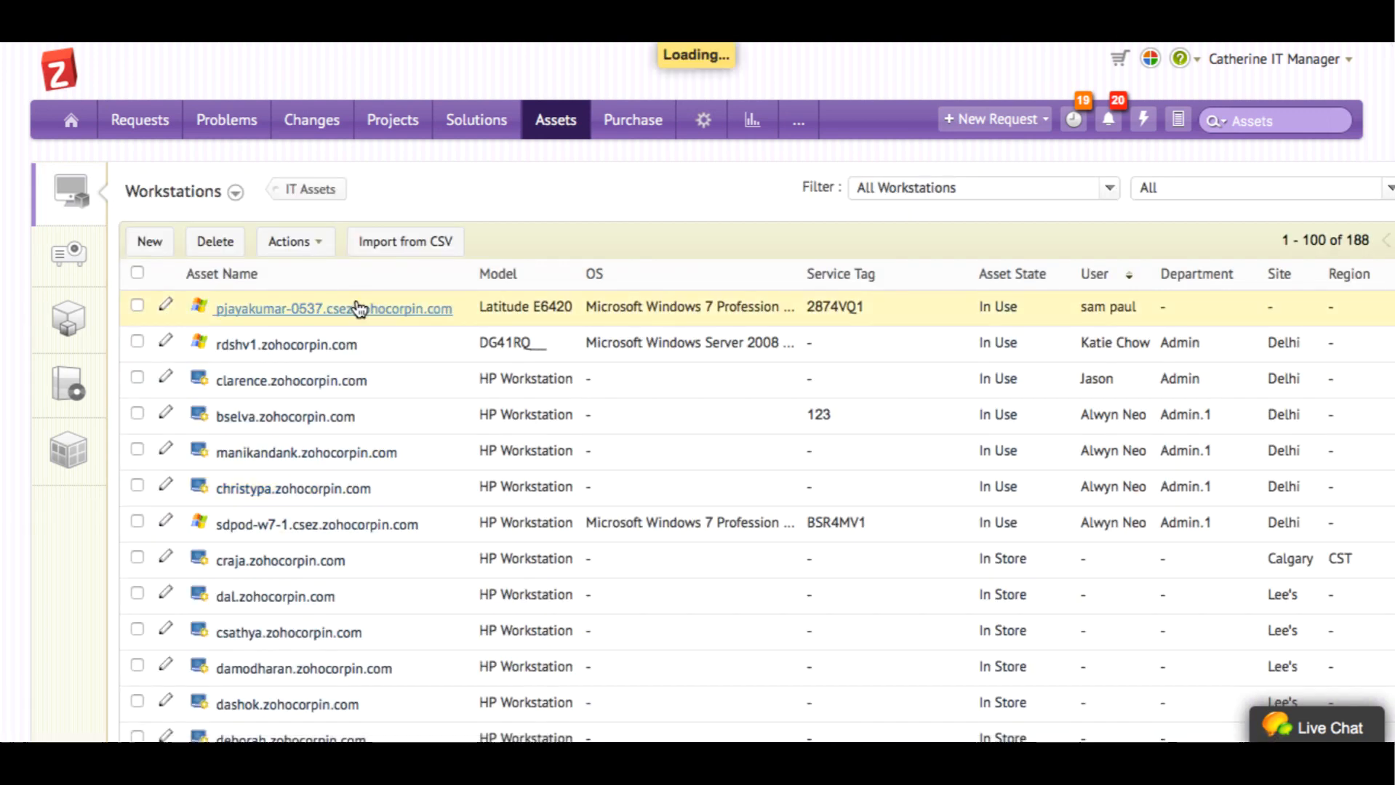
left_click(358, 308)
scroll(343, 317, "down", 1)
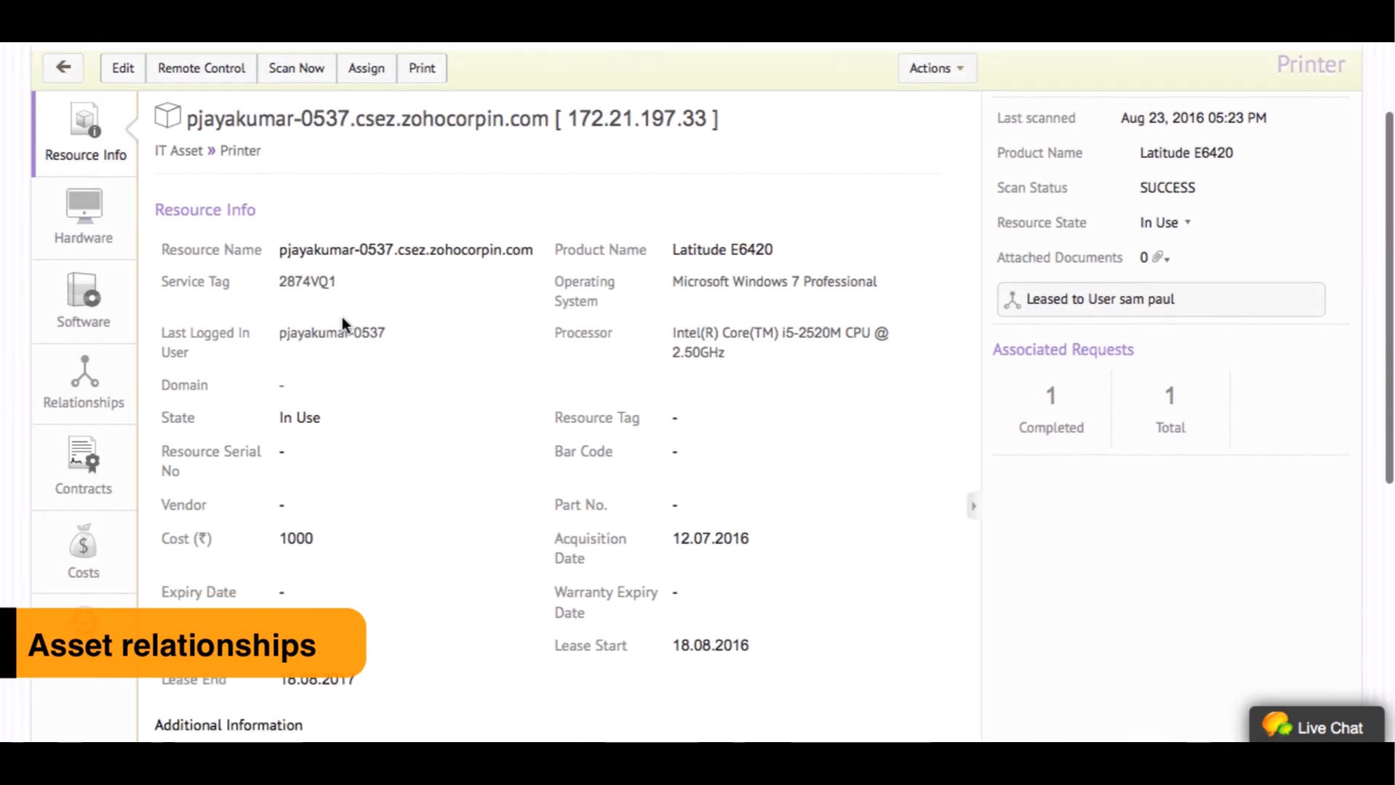
left_click(84, 398)
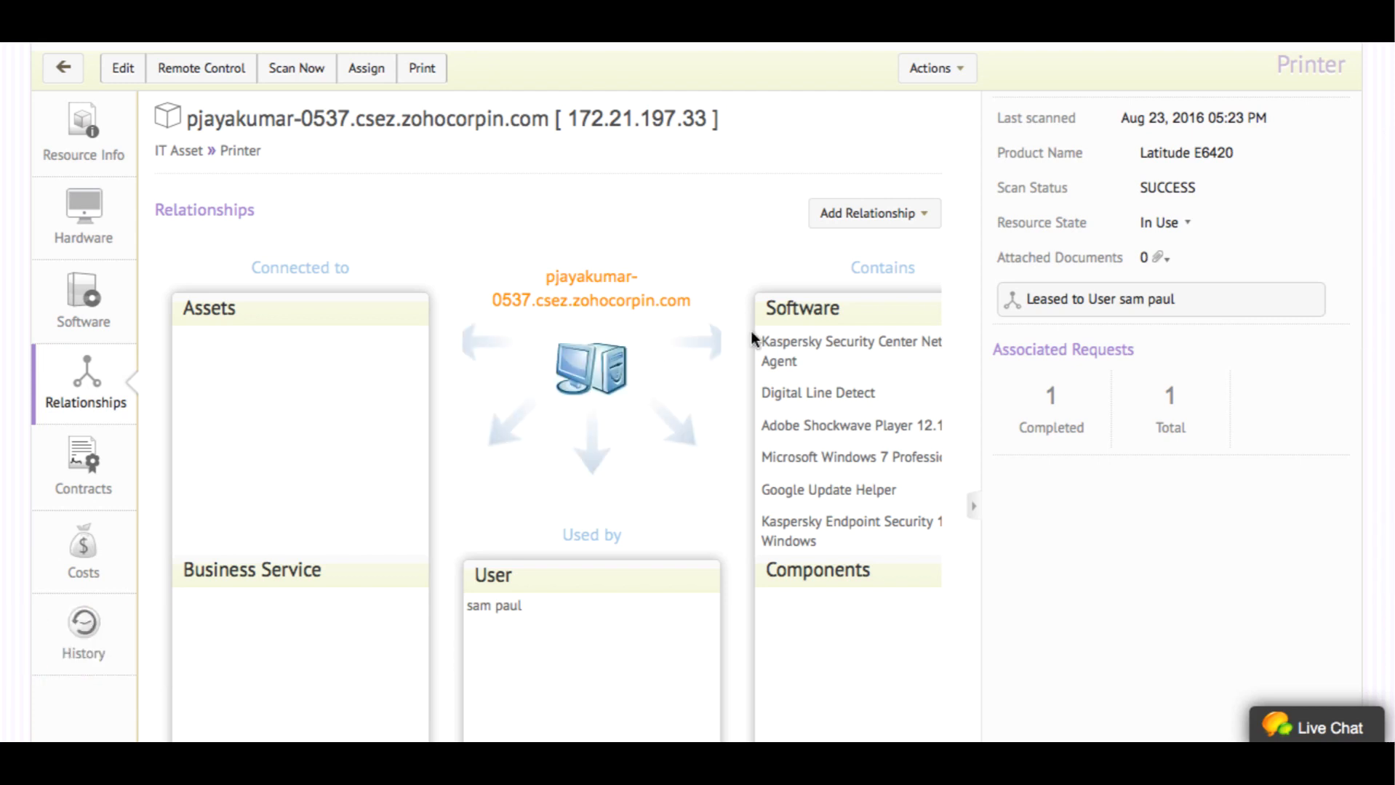
Add a usage relationship leasing it to its user from 2016-08-18 to 2017-08-18
scroll(751, 333, "down", 1)
scroll(750, 327, "down", 1)
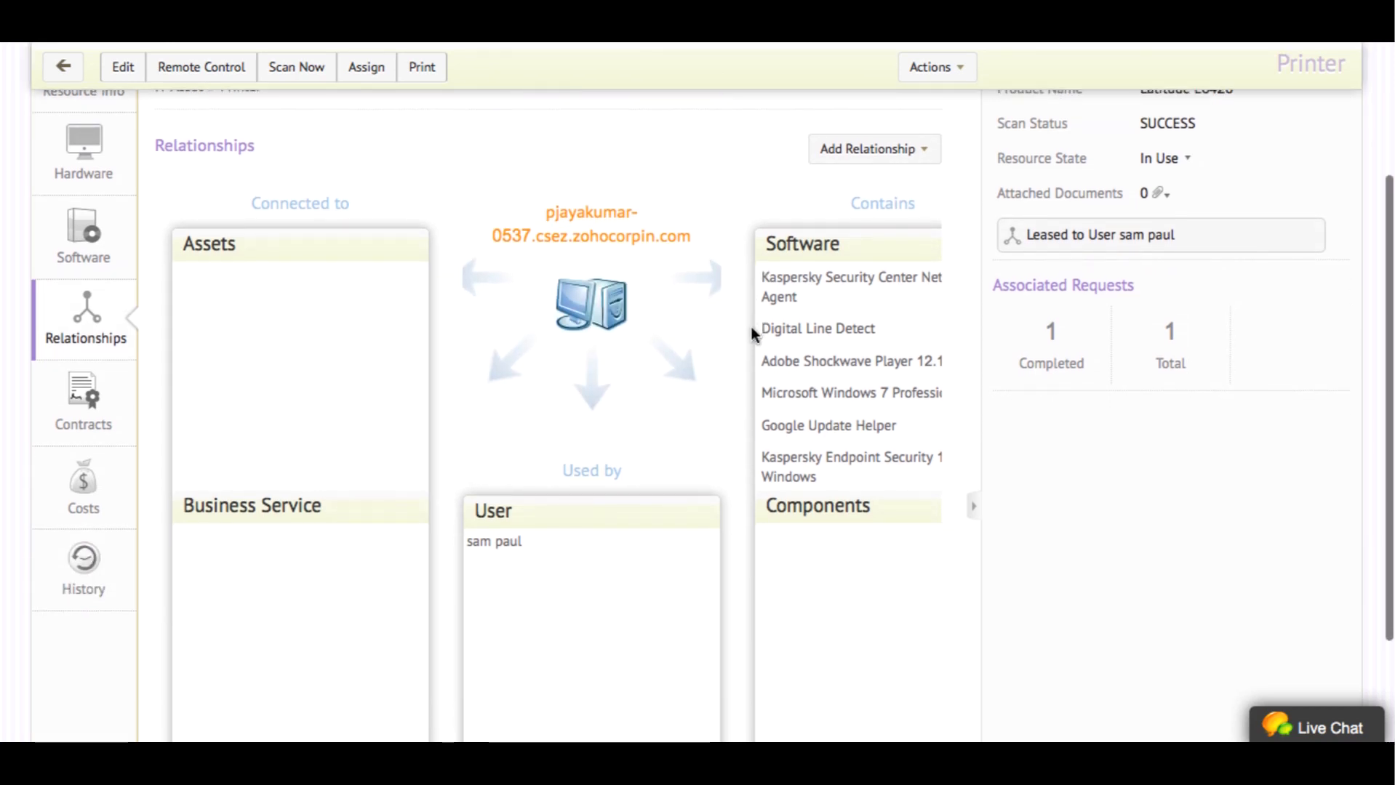
scroll(751, 327, "up", 1)
left_click(915, 191)
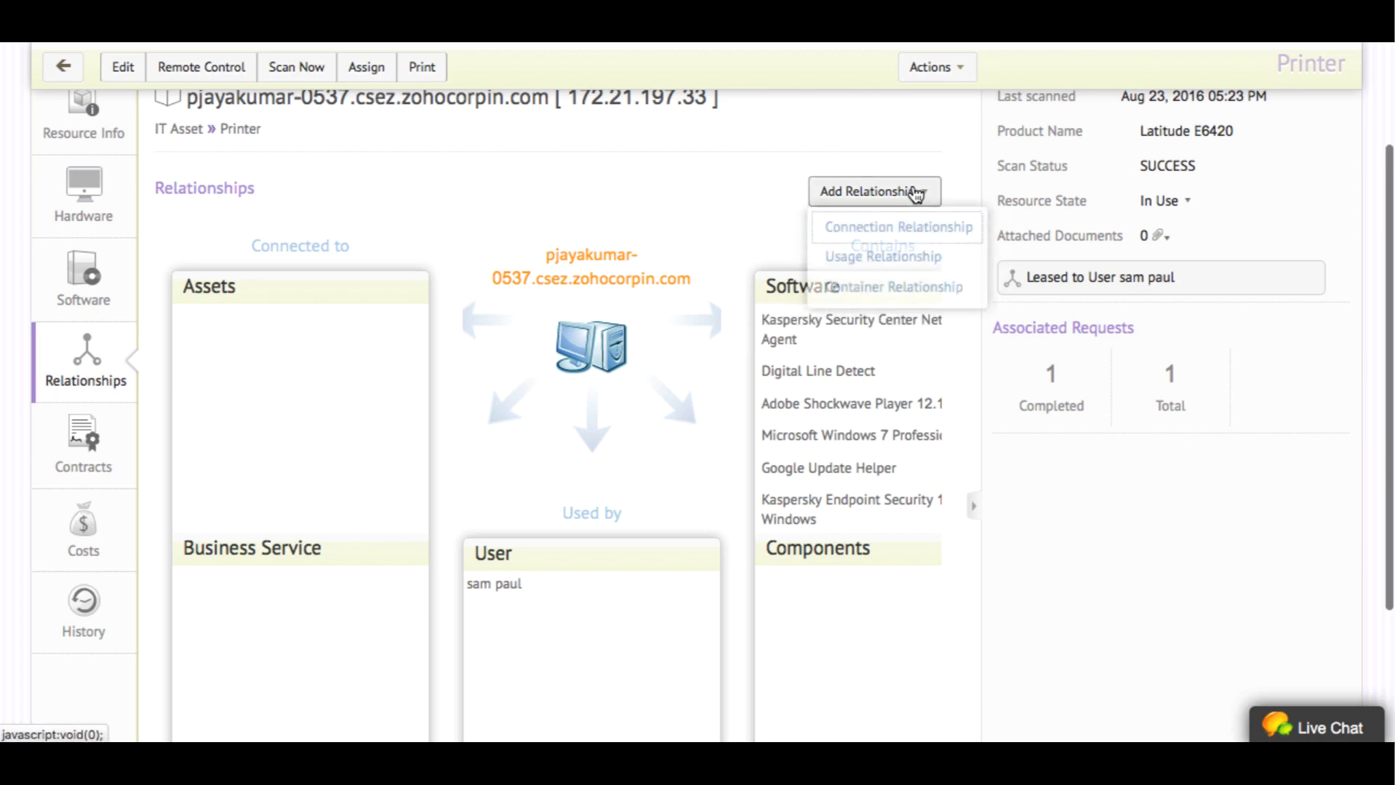
left_click(900, 258)
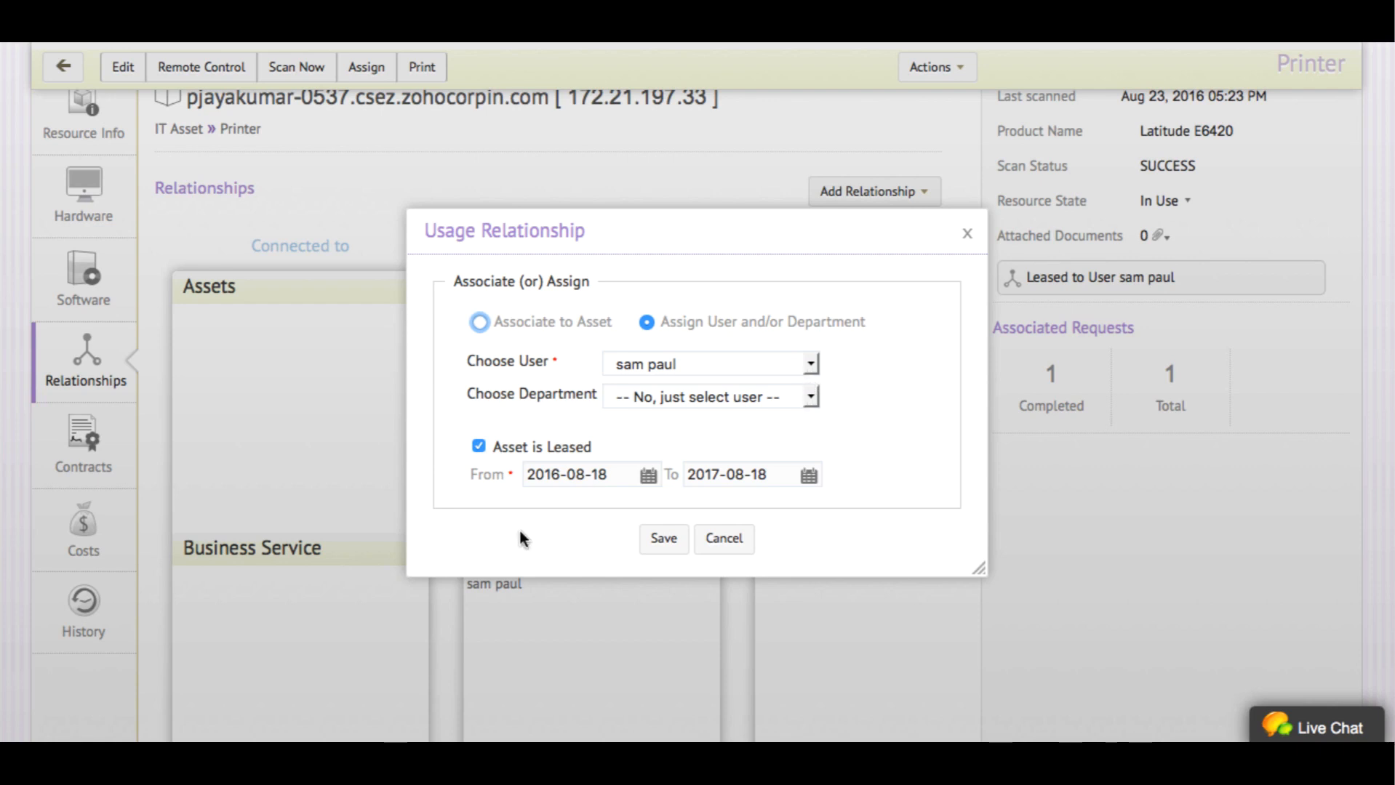
left_click(663, 538)
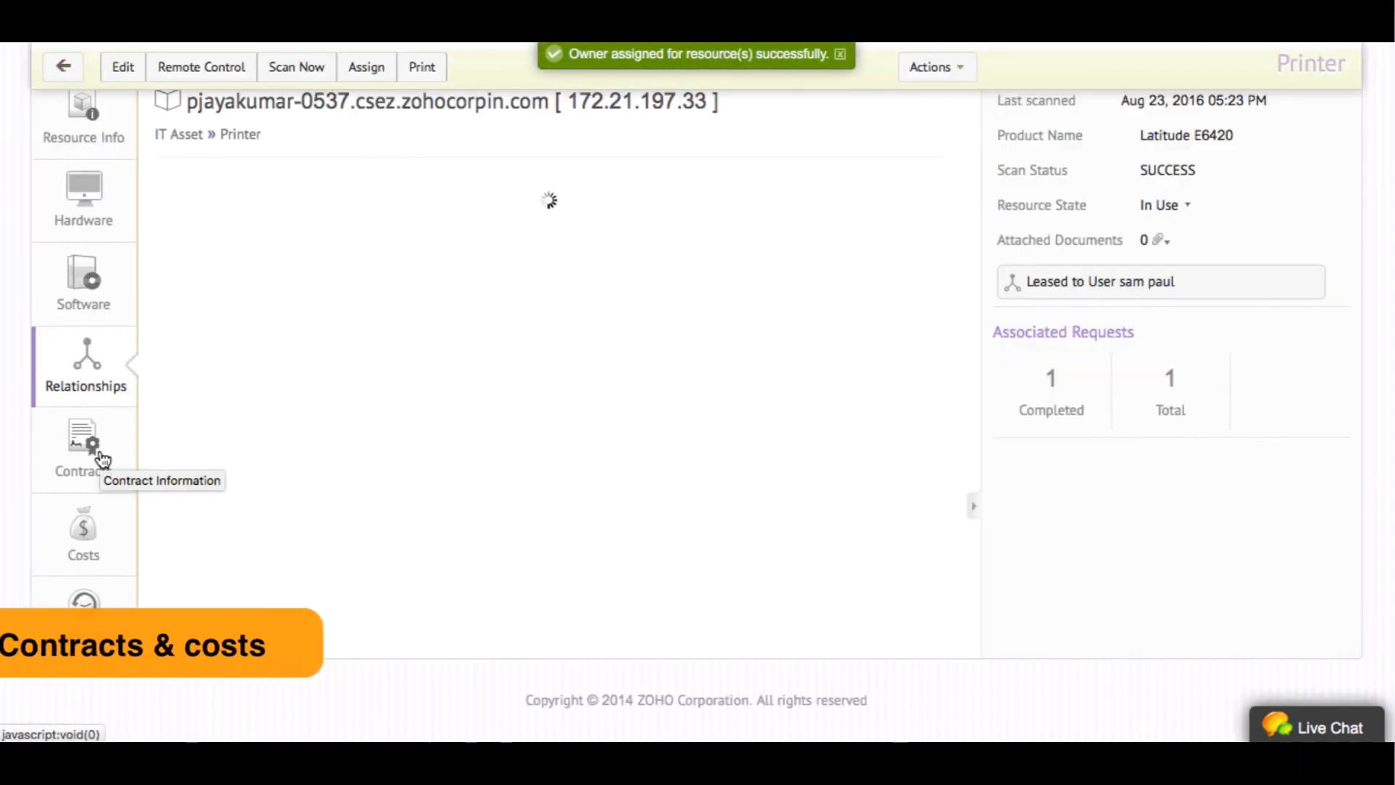
Review the workstation's contracts and costs, then start a new Service Cost entry
left_click(98, 454)
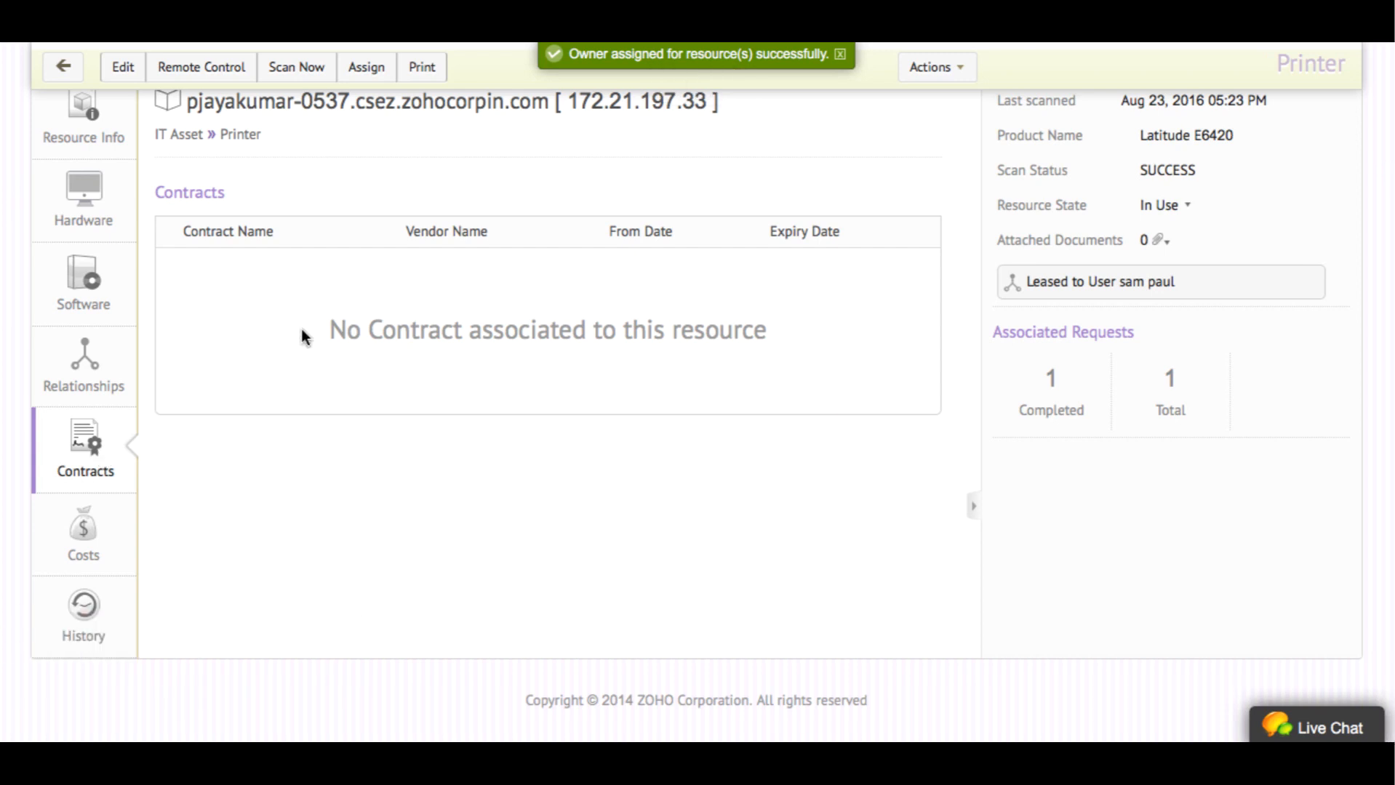
left_click(65, 569)
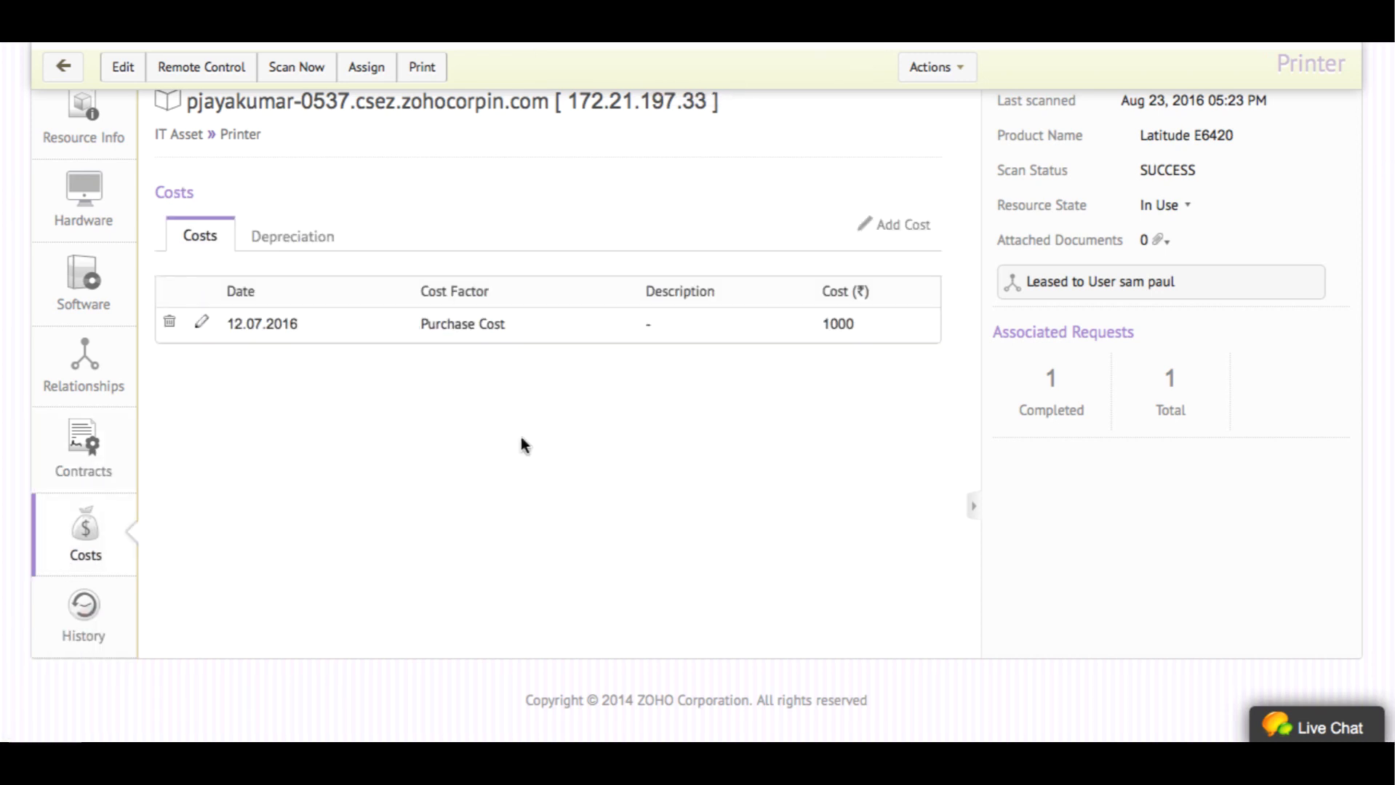
left_click(883, 224)
left_click(794, 309)
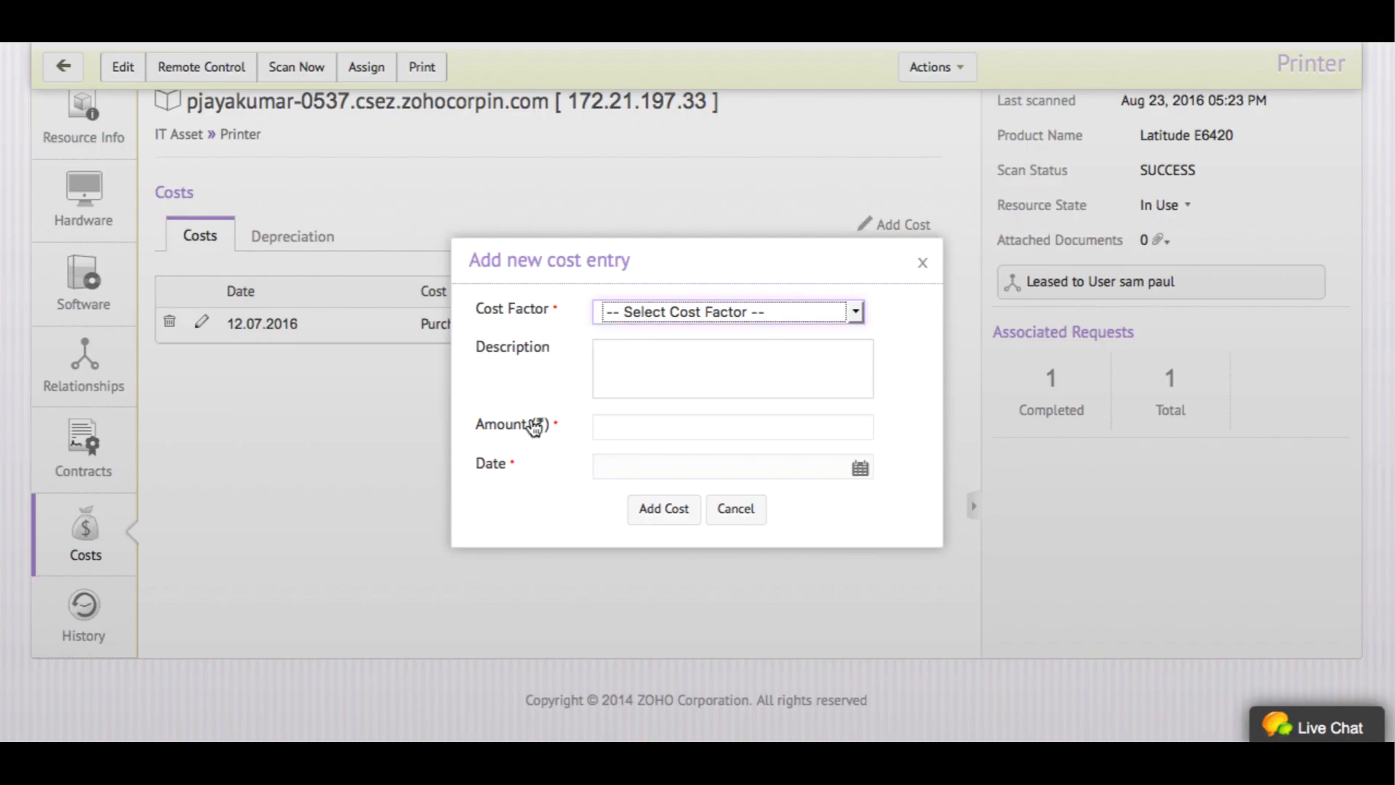
left_click(942, 352)
left_click(645, 369)
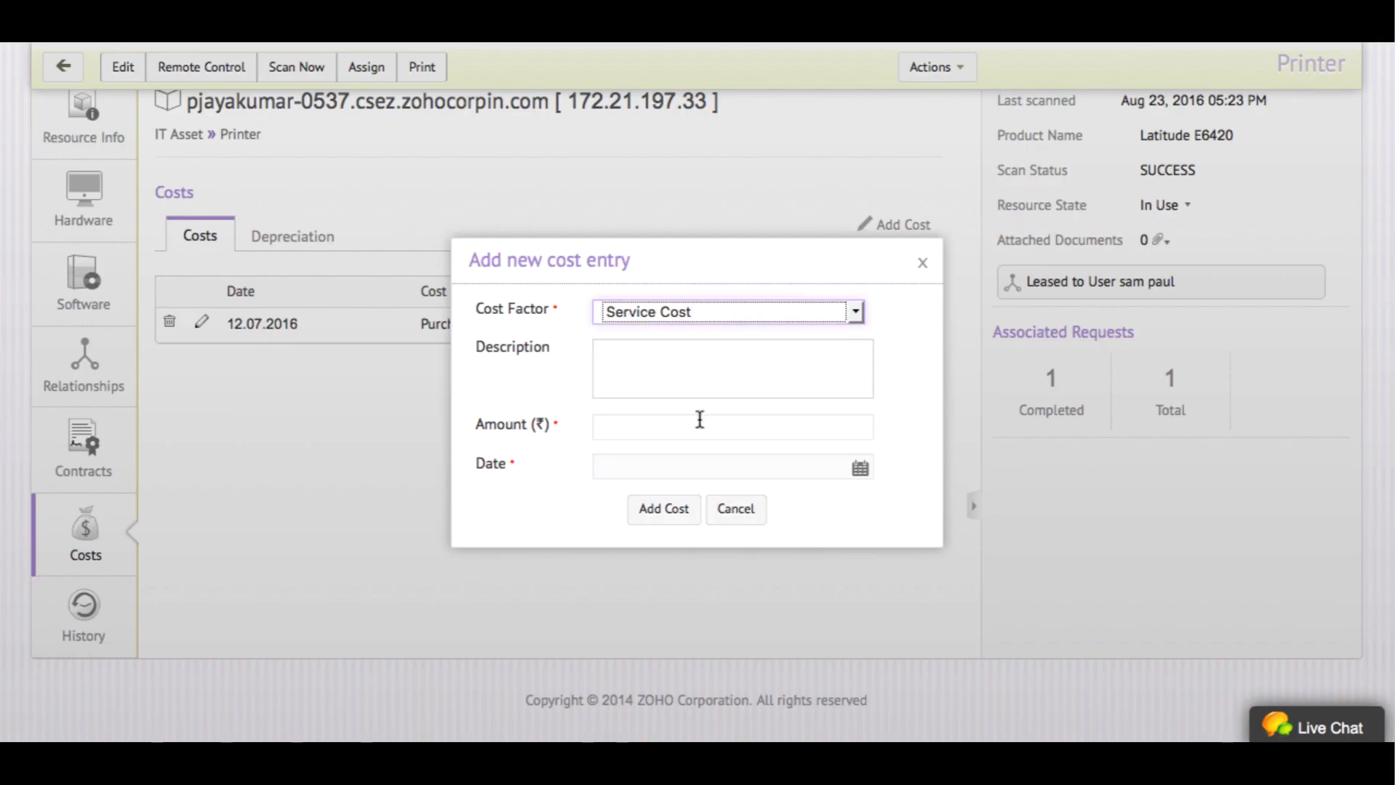
Save the cost as 1000 dated 2016-08-22, then view the asset's scan history
left_click(697, 422)
type("1000")
left_click(663, 509)
left_click(648, 636)
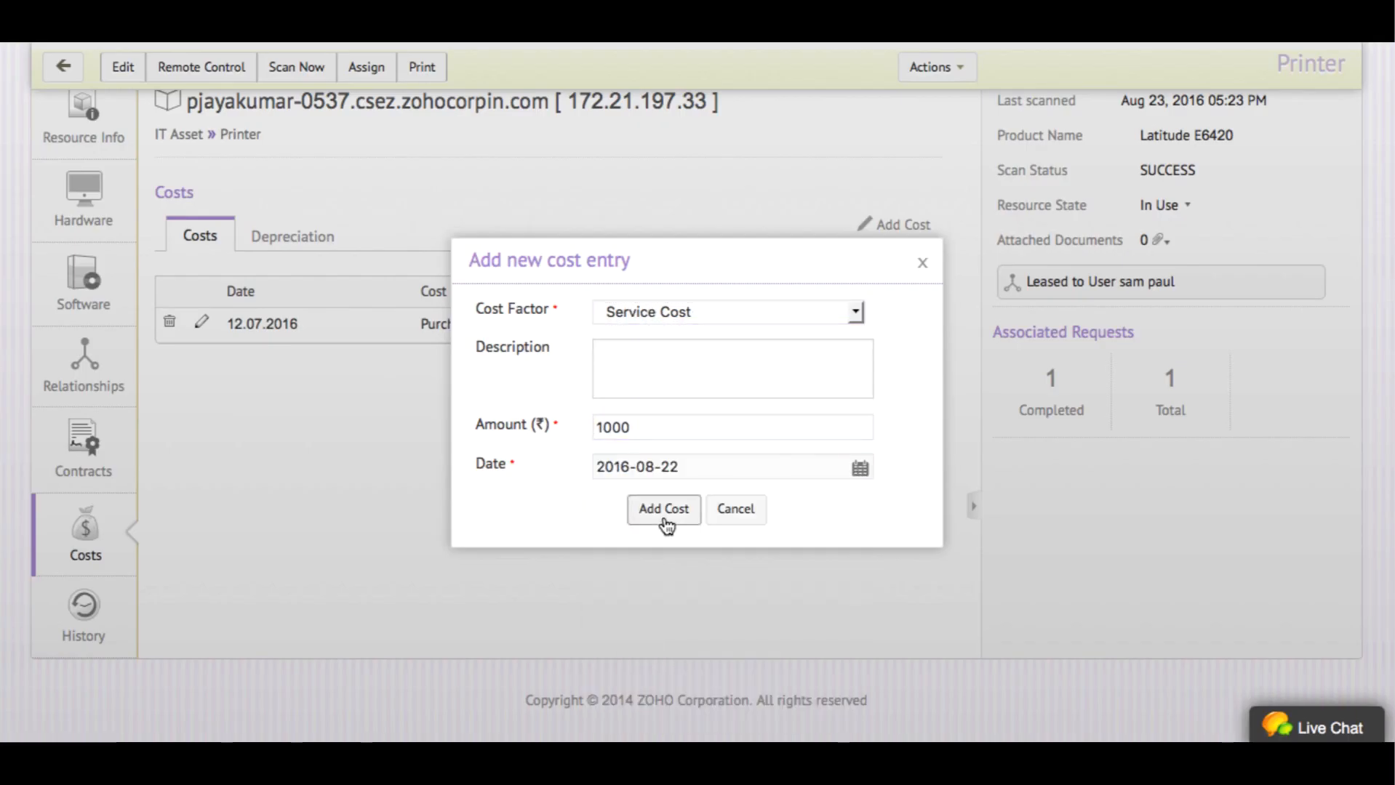
left_click(662, 509)
left_click(75, 609)
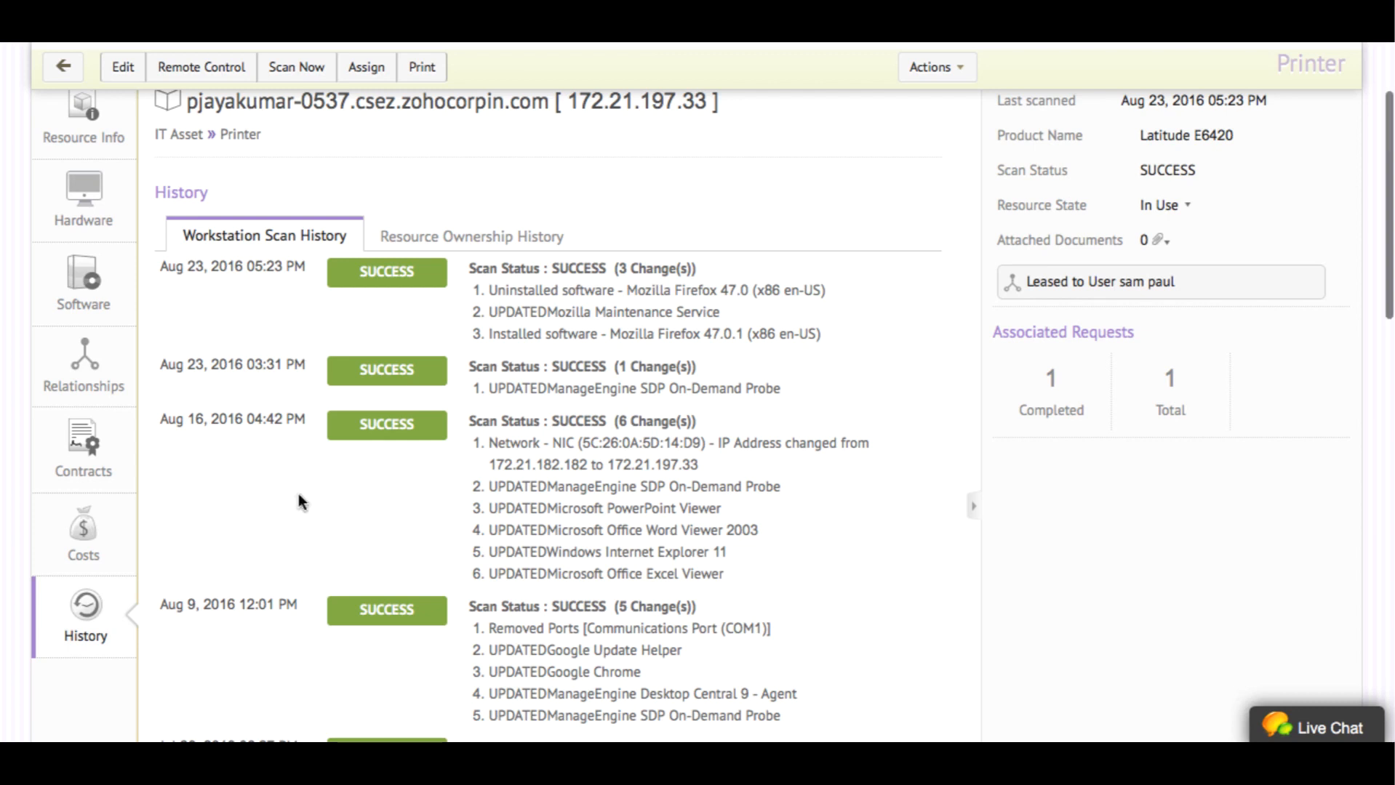
Review the Resource Ownership History, then go to the Assets module's Access Points list
left_click(531, 237)
scroll(791, 451, "up", 3)
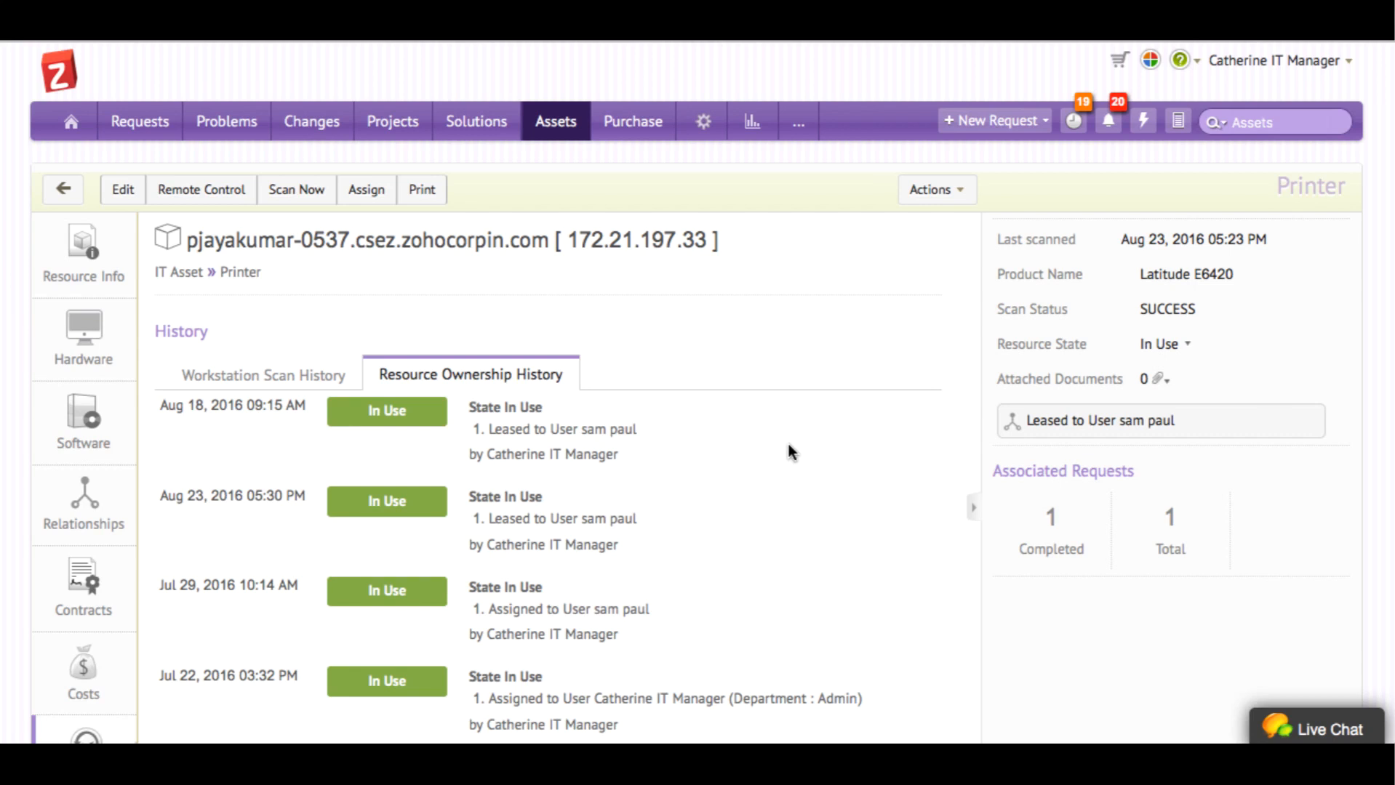
left_click(555, 122)
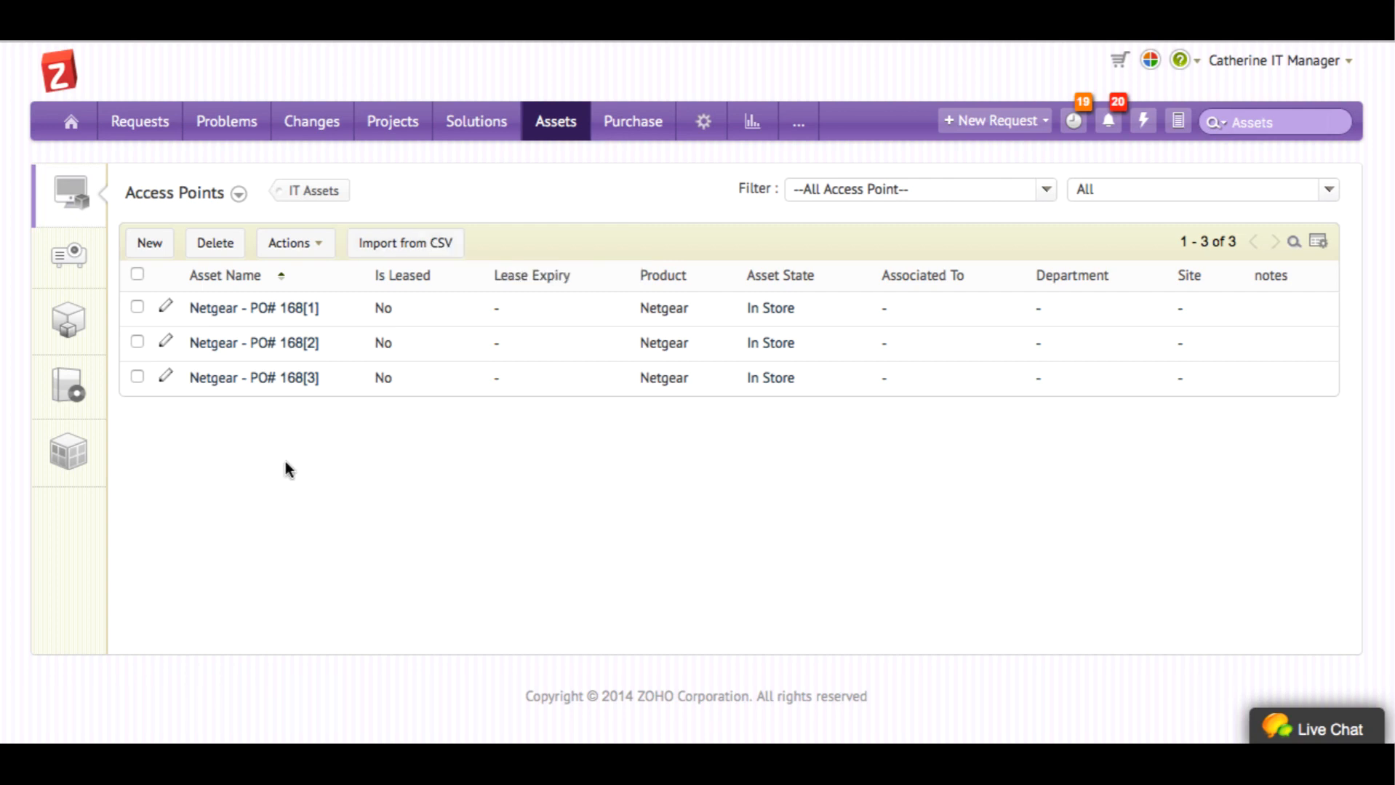
Browse Non-IT Assets and Asset Components, then scroll the 1167-title Scanned Software list
left_click(94, 263)
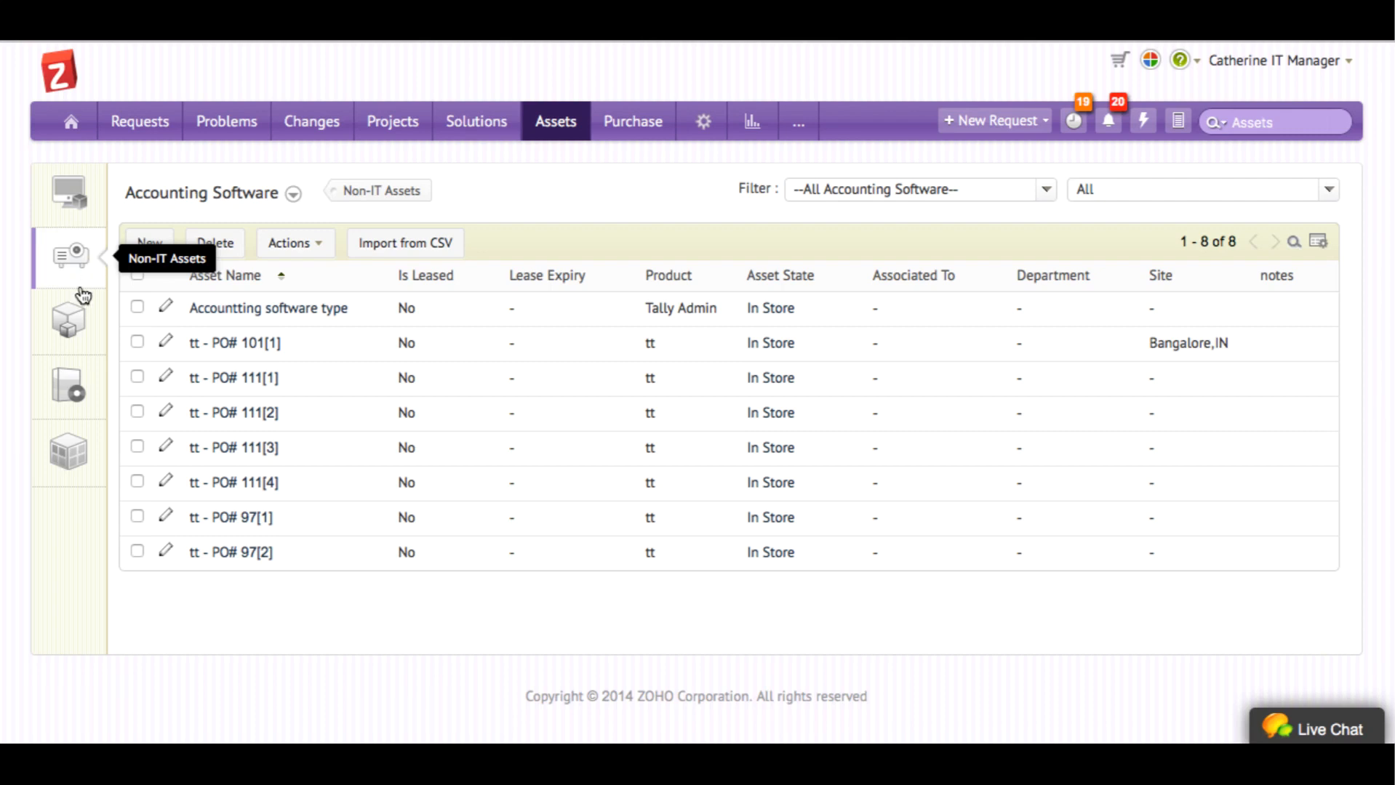
left_click(70, 325)
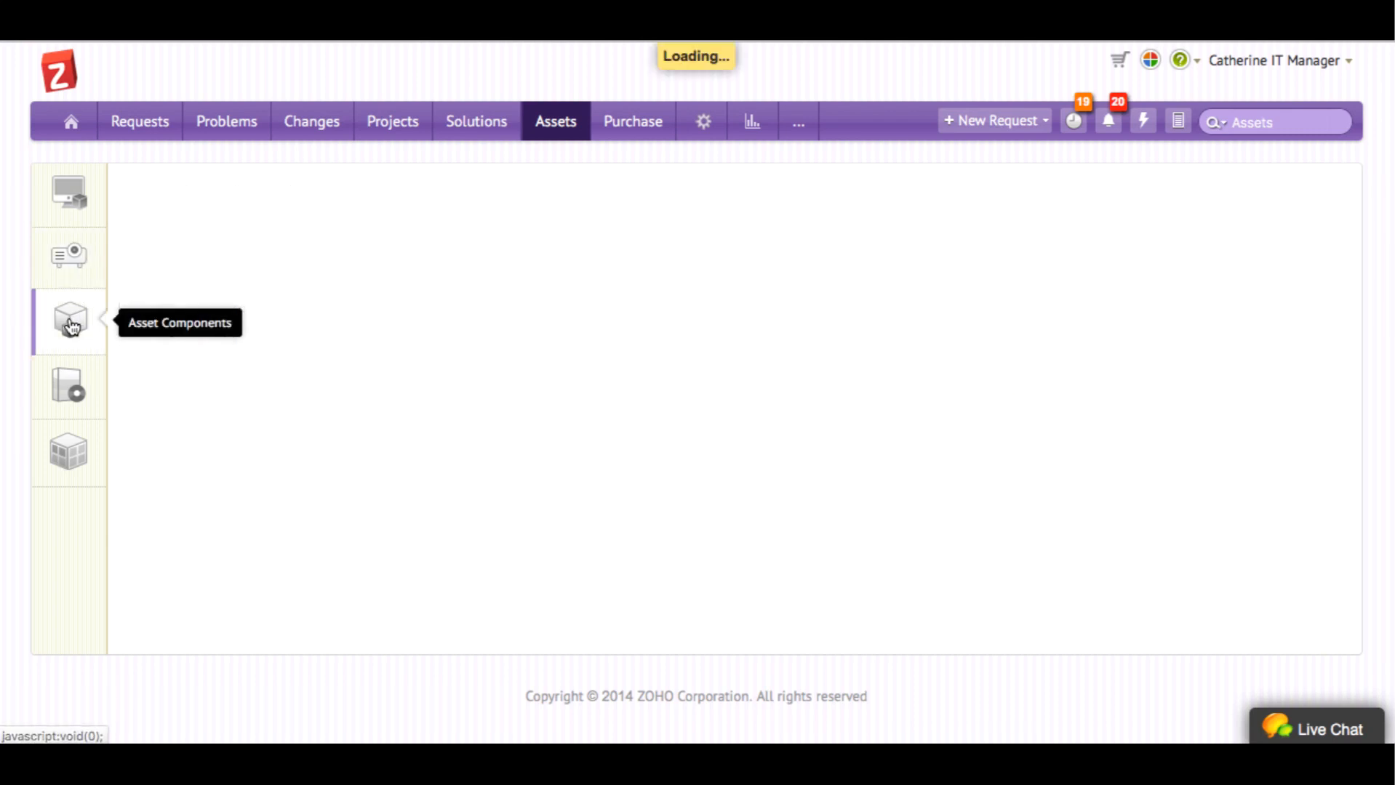
left_click(65, 390)
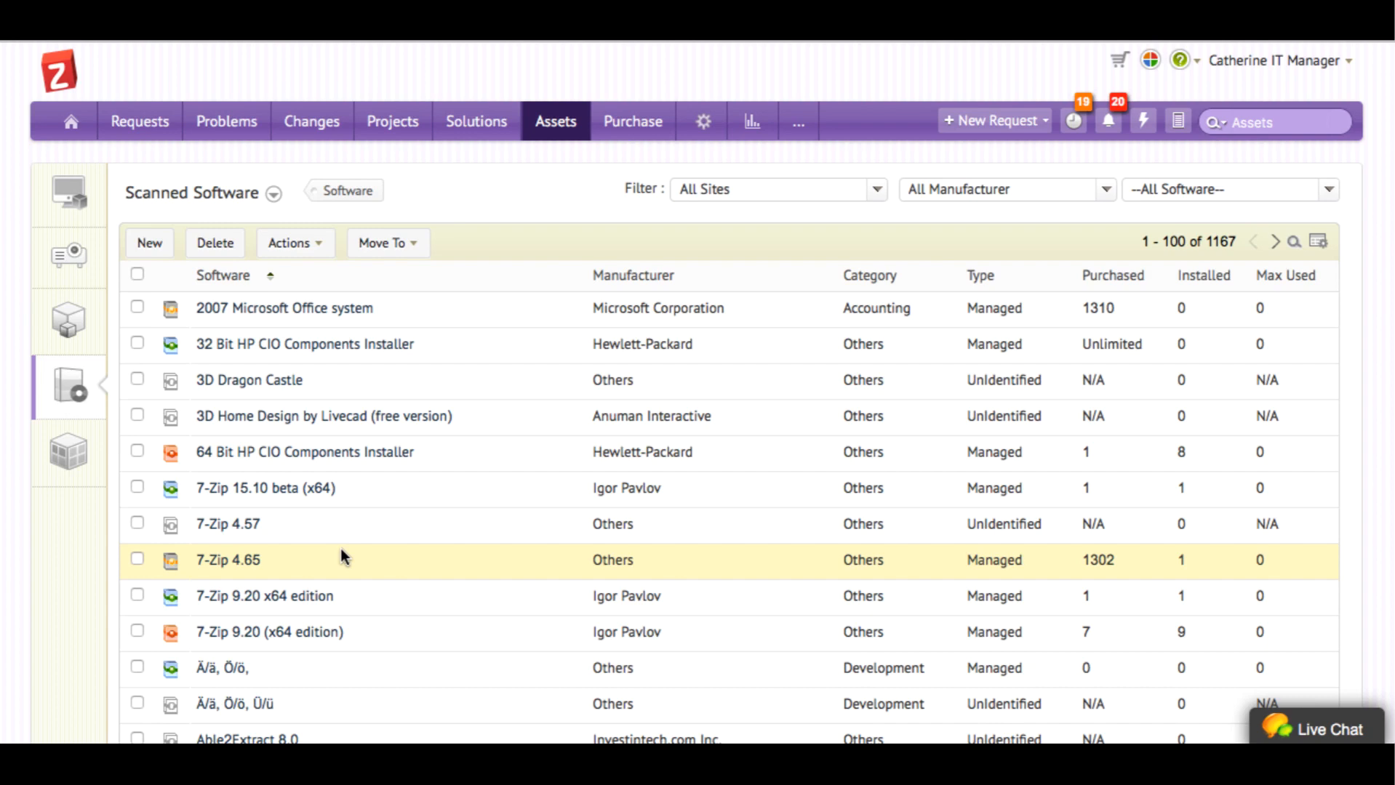
scroll(340, 548, "down", 5)
scroll(341, 549, "up", 5)
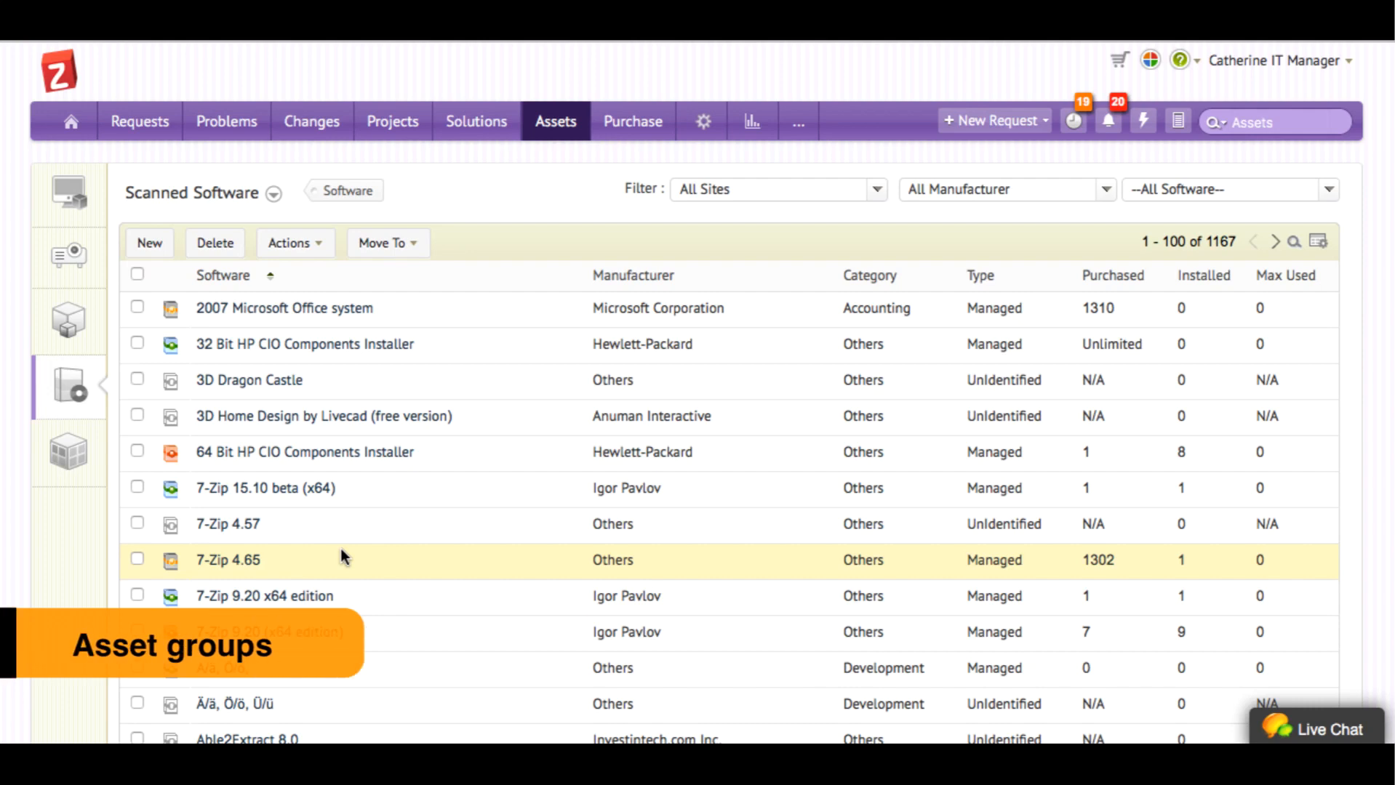
Start a new asset group named 'Static Group'
left_click(68, 451)
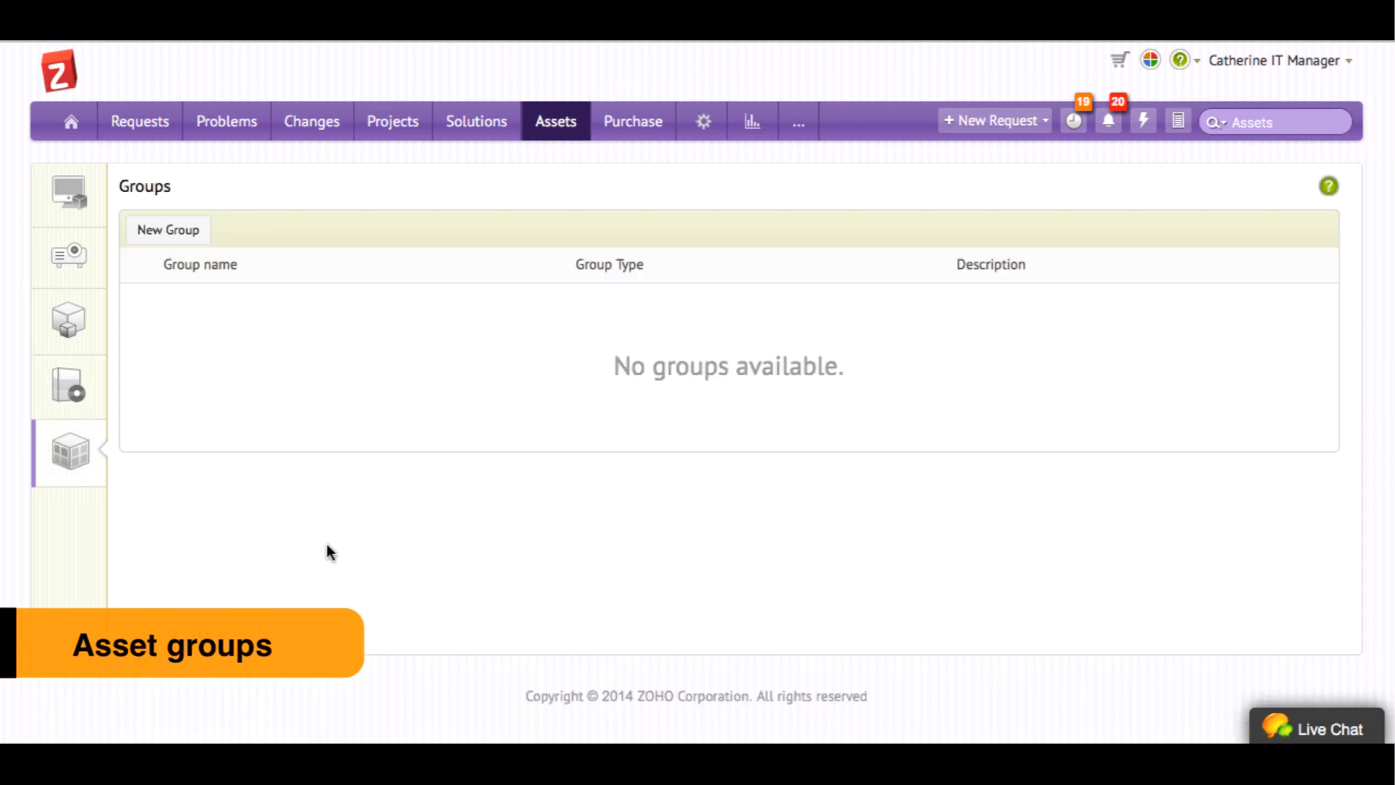
left_click(171, 229)
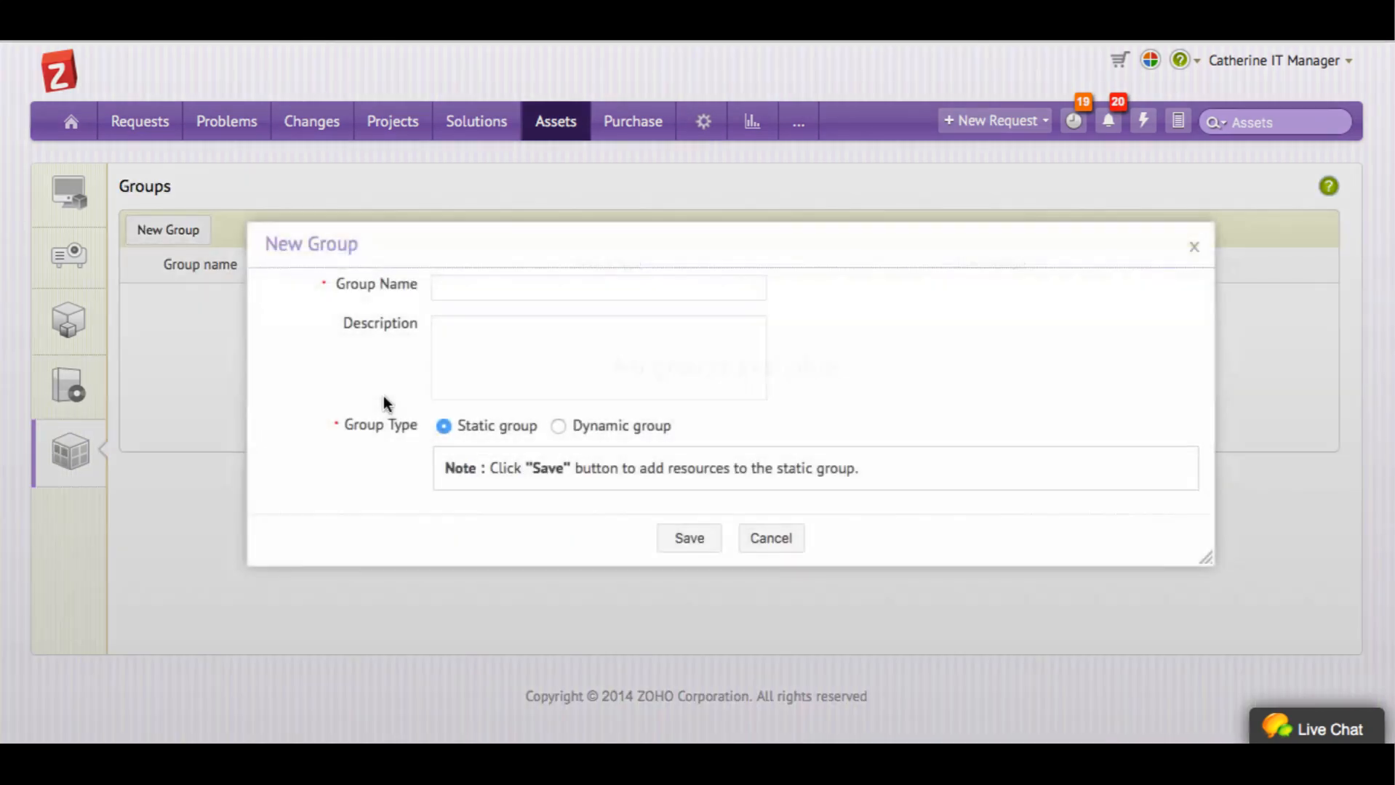
type("Sta")
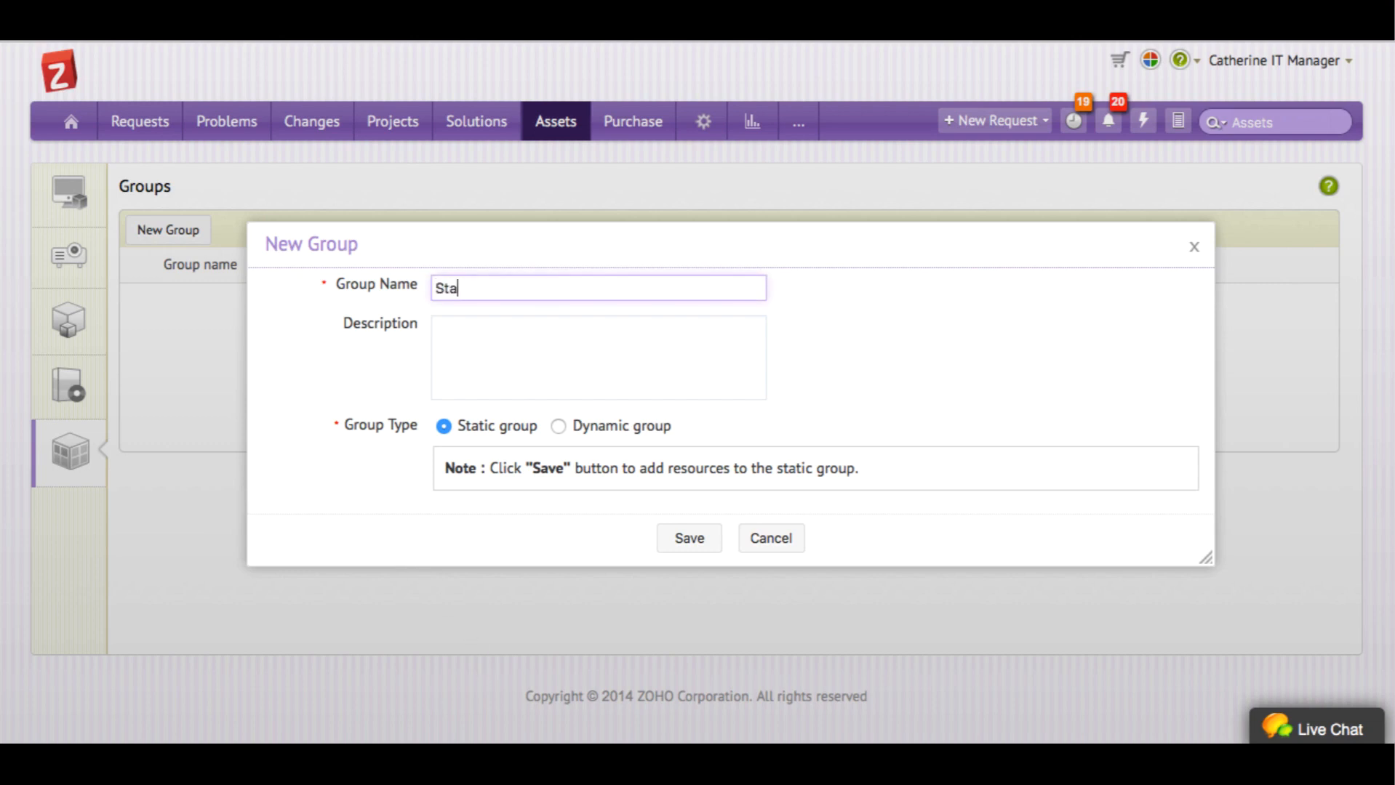
type("tic Group")
Make it dynamic with criterion Site is Bangalore,IN, save it, and return to IT assets
left_click(558, 427)
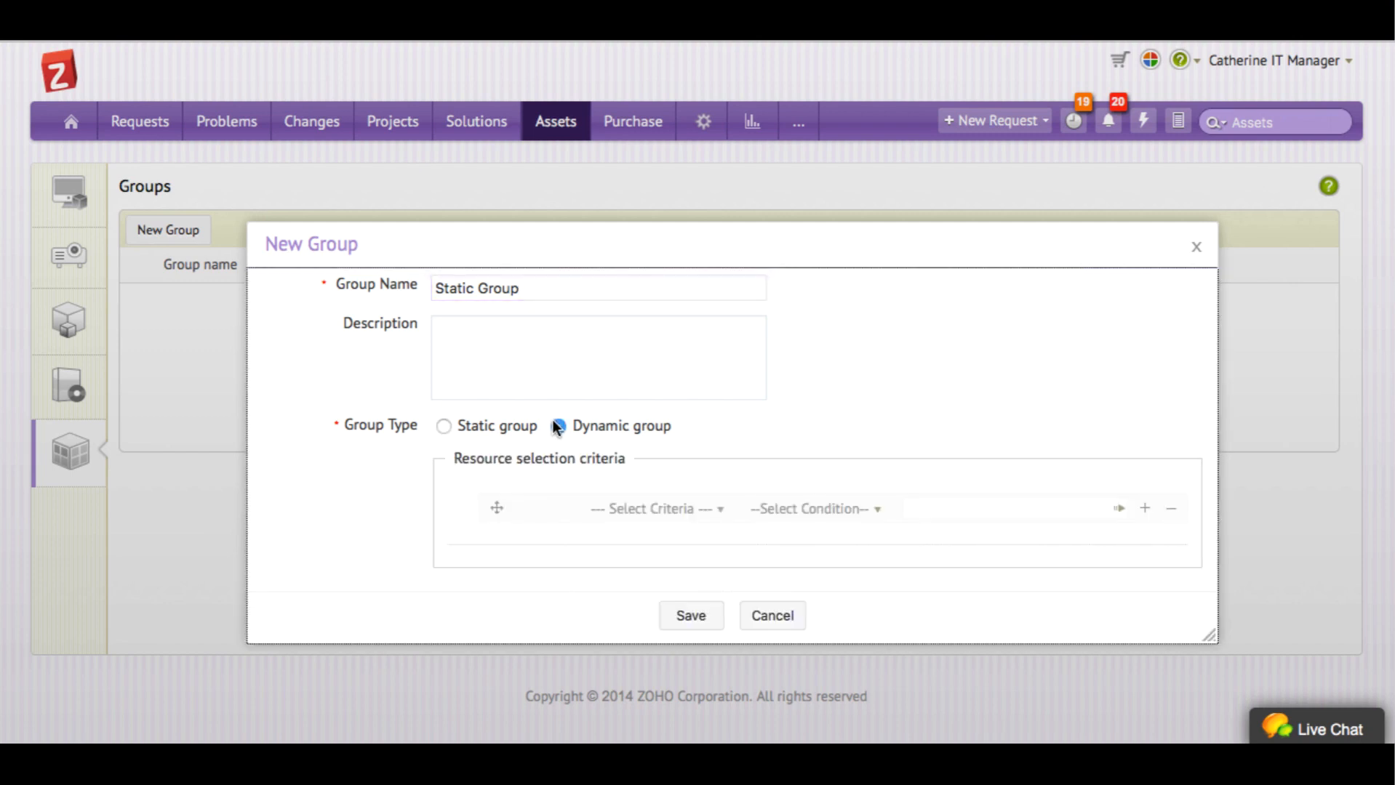
left_click(703, 520)
left_click(663, 426)
left_click(864, 516)
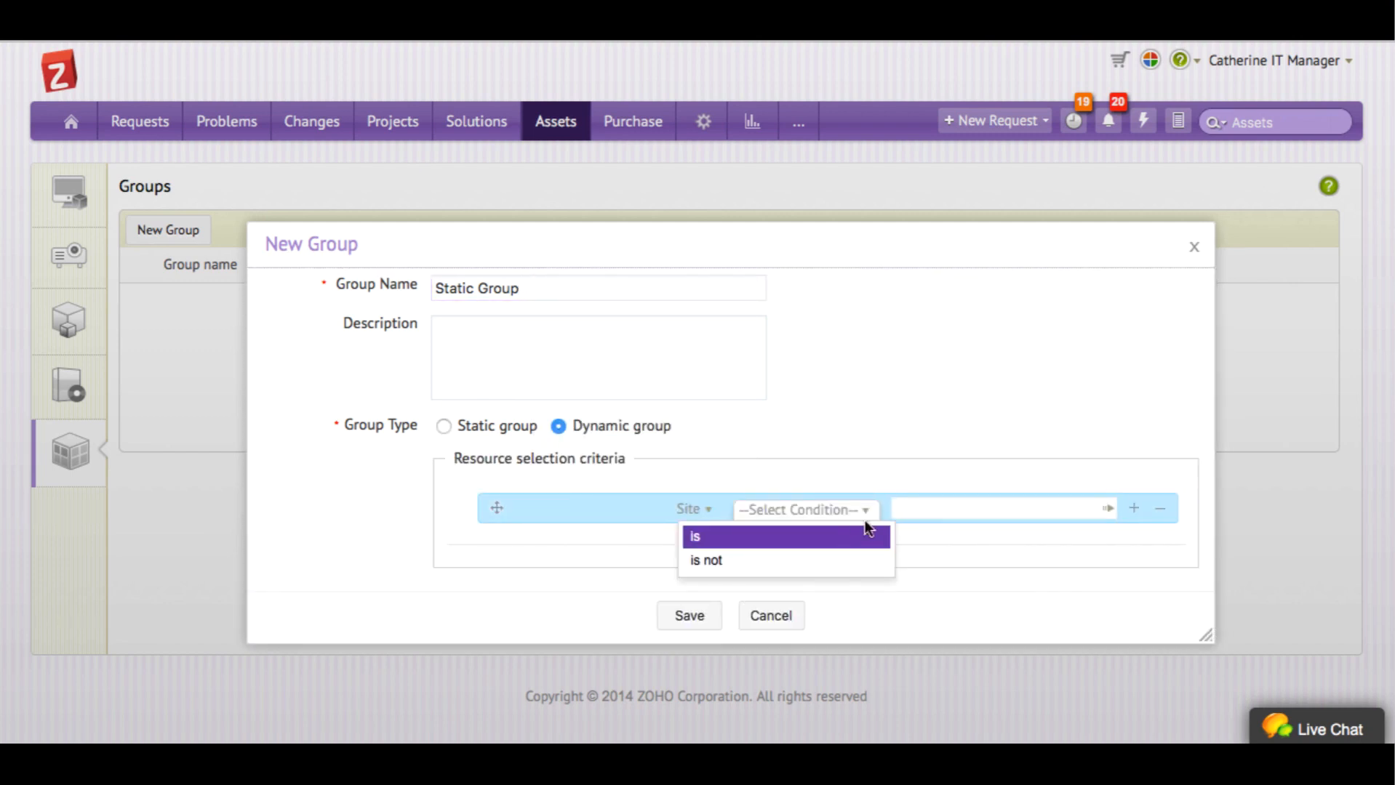
left_click(863, 533)
left_click(960, 308)
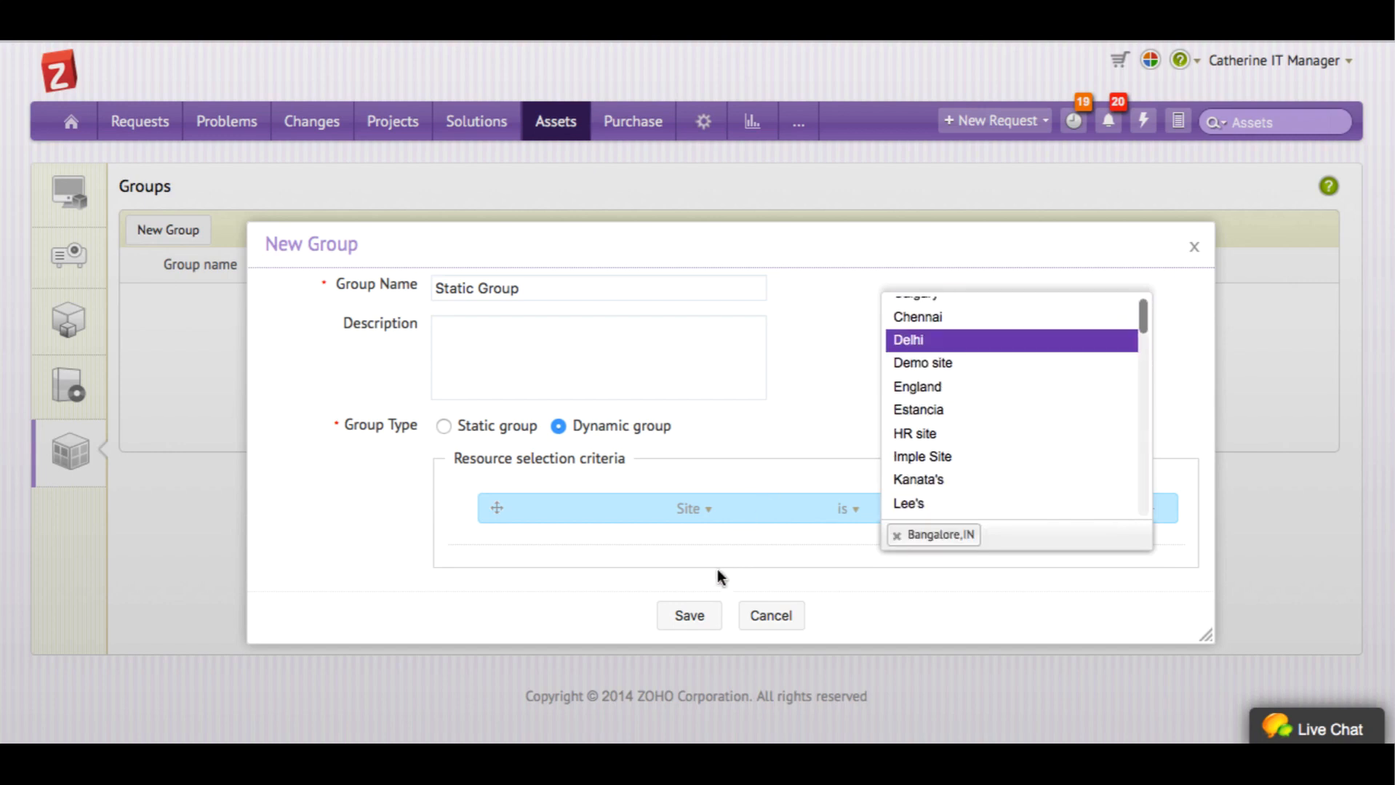
left_click(694, 623)
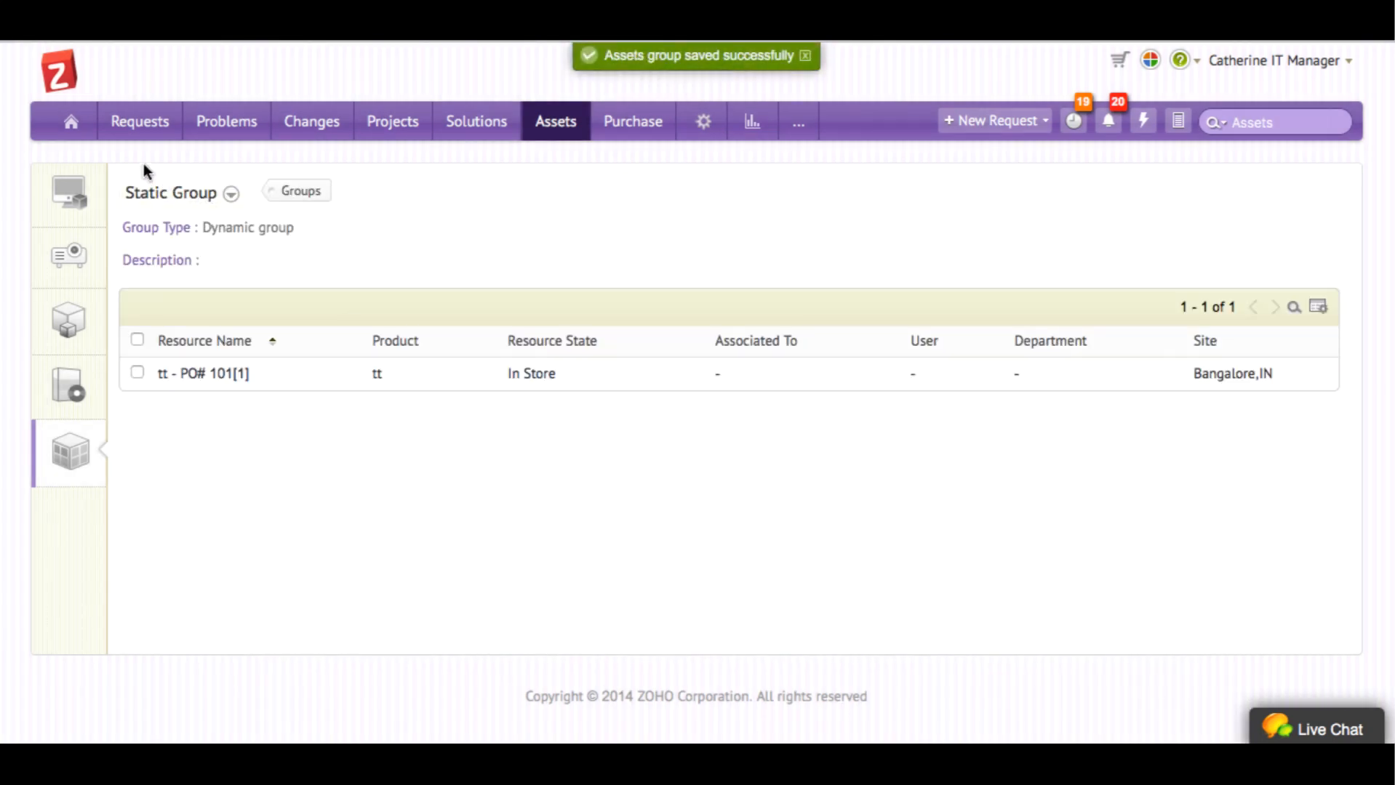
left_click(85, 195)
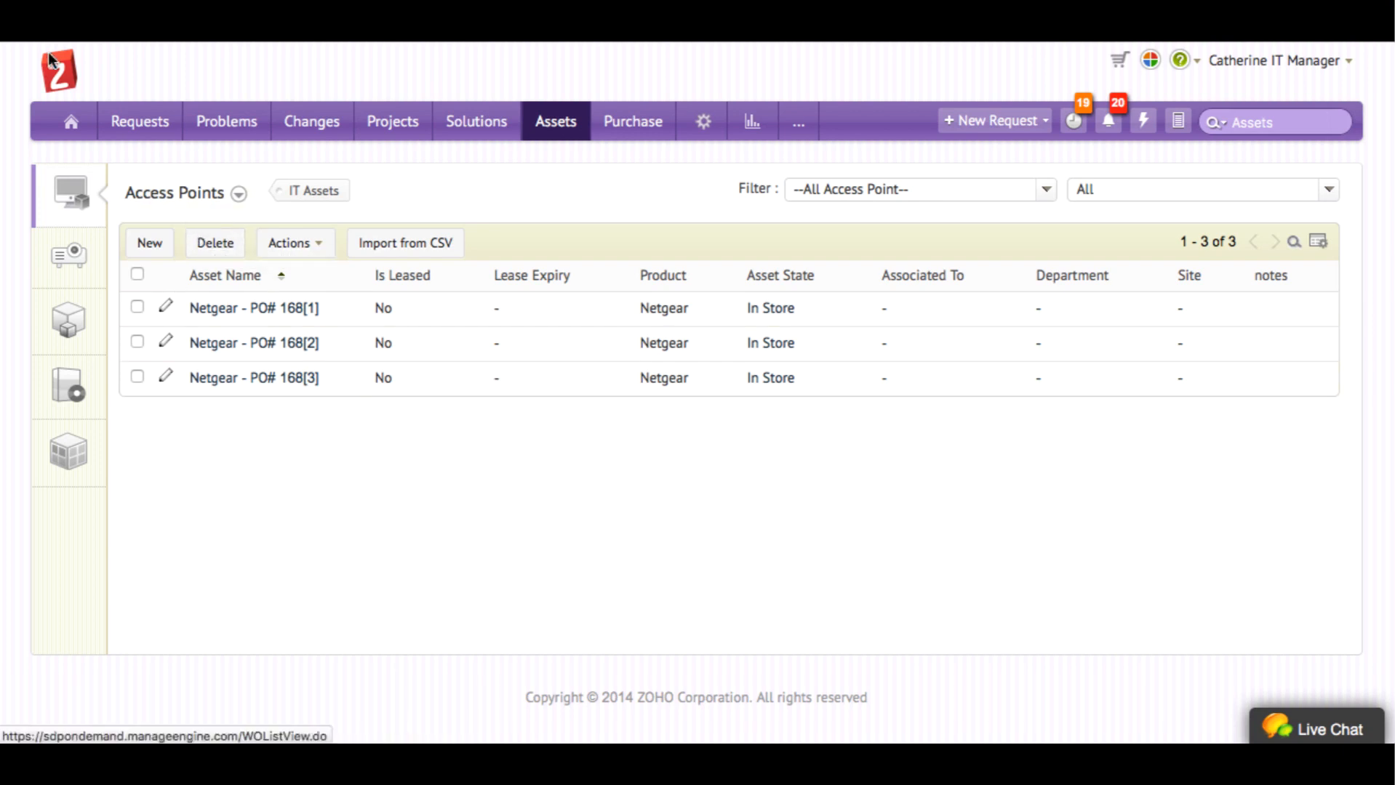
Show the Asset Dashboard and check view options on asset summary, workstations and software-category widgets
left_click(63, 116)
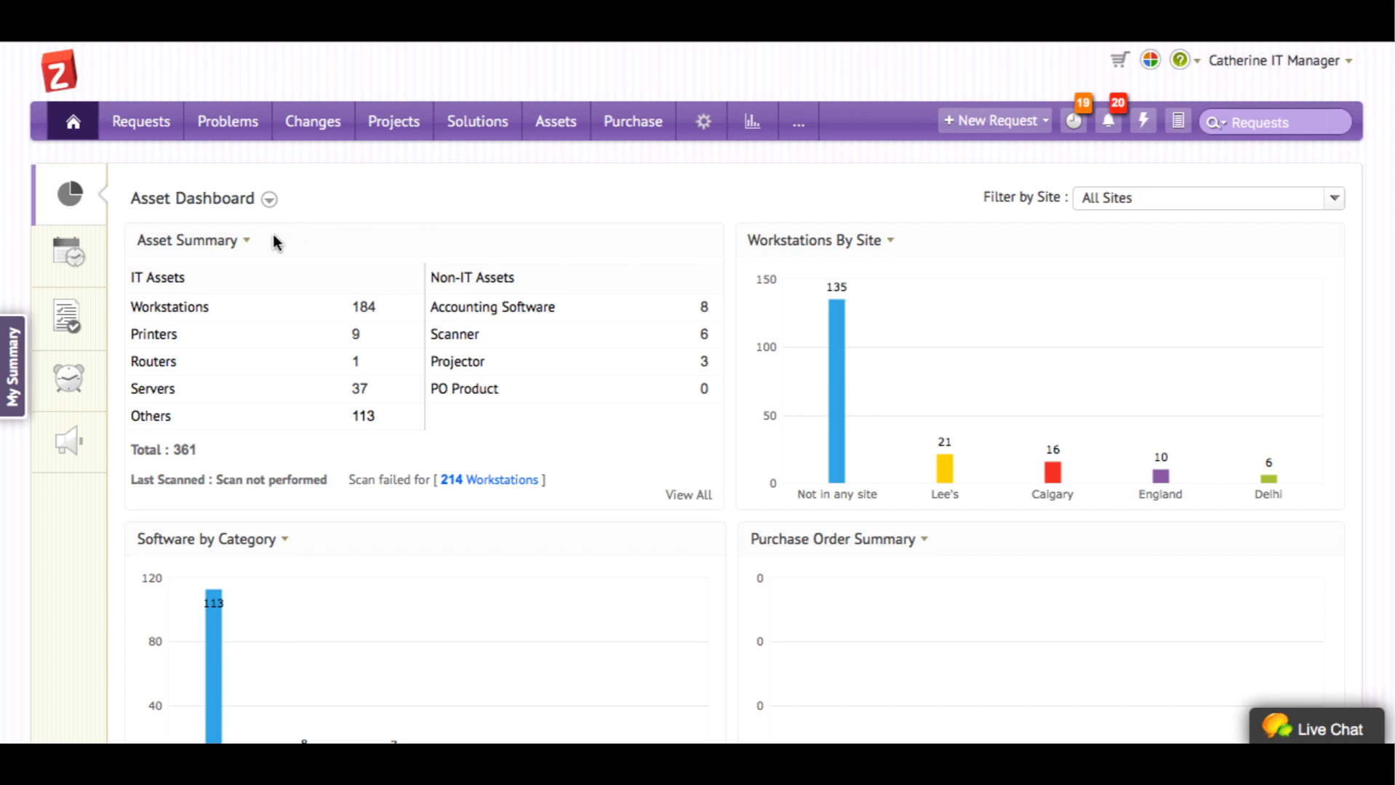
left_click(243, 245)
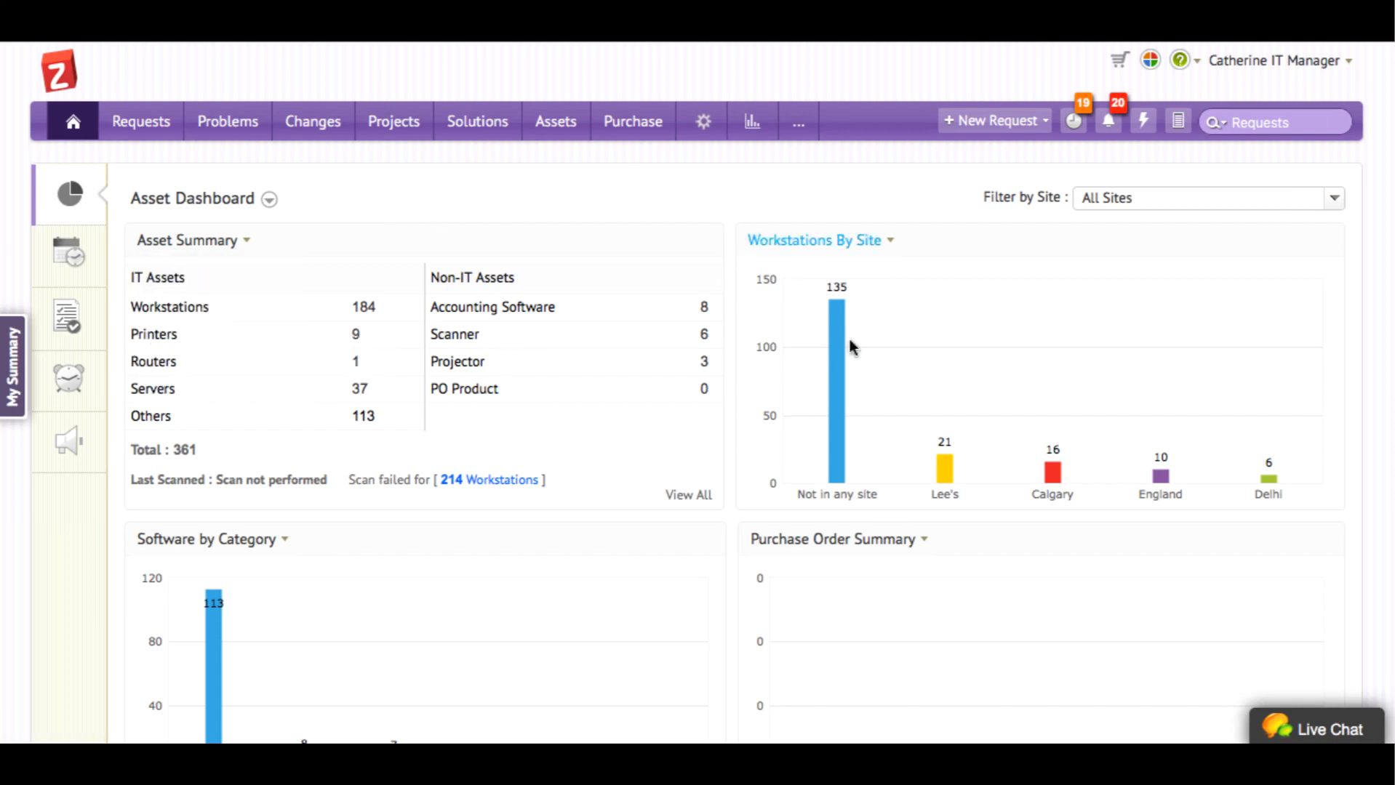
left_click(872, 248)
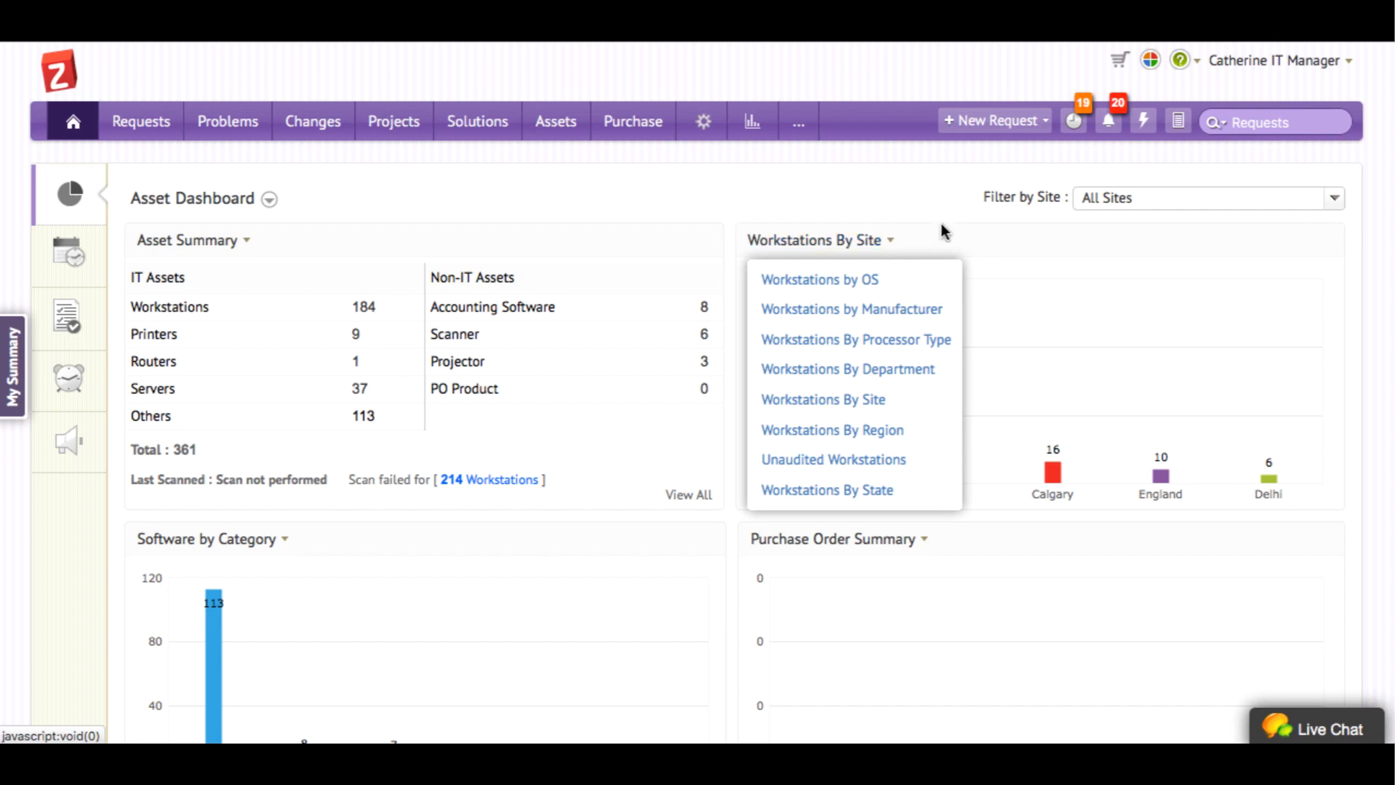
left_click(941, 225)
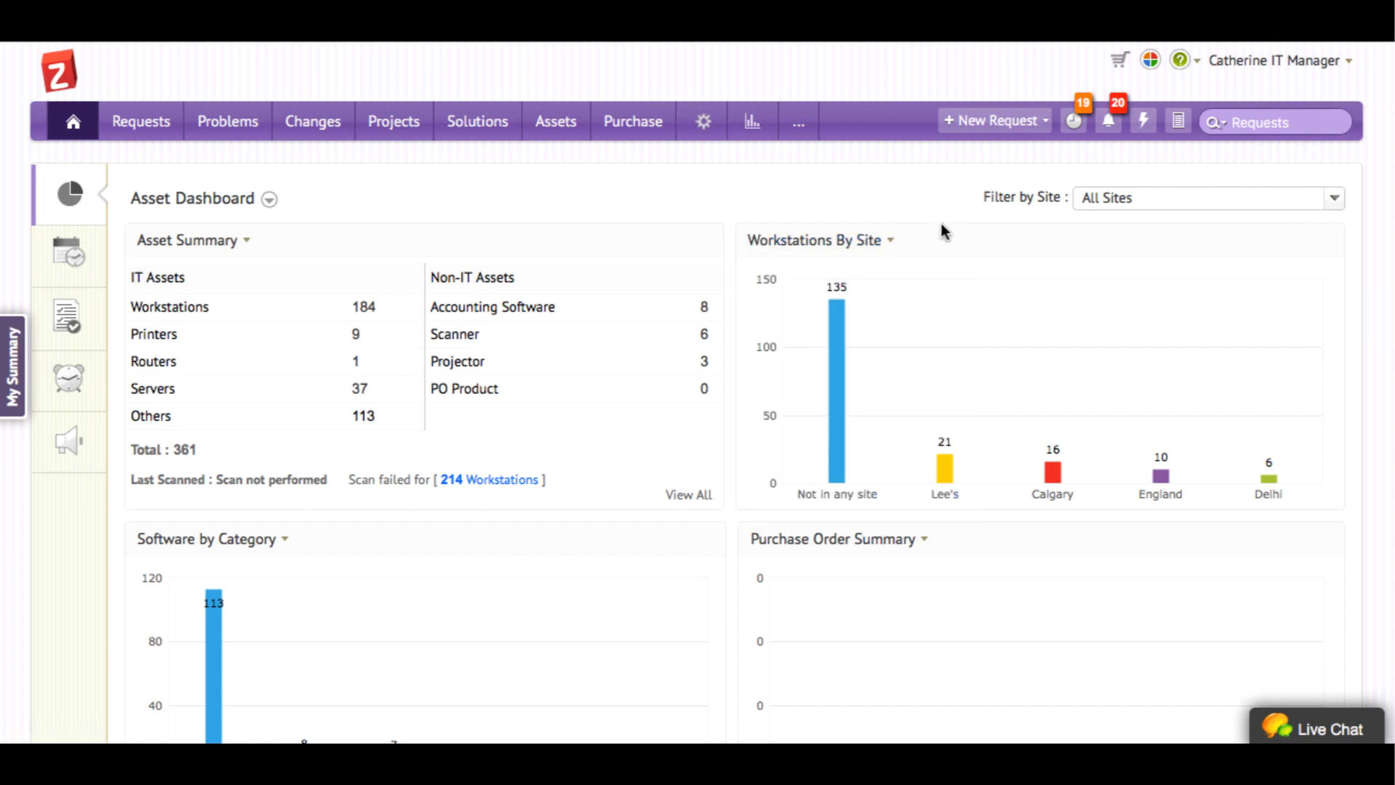
scroll(673, 508, "down", 1)
scroll(673, 507, "down", 3)
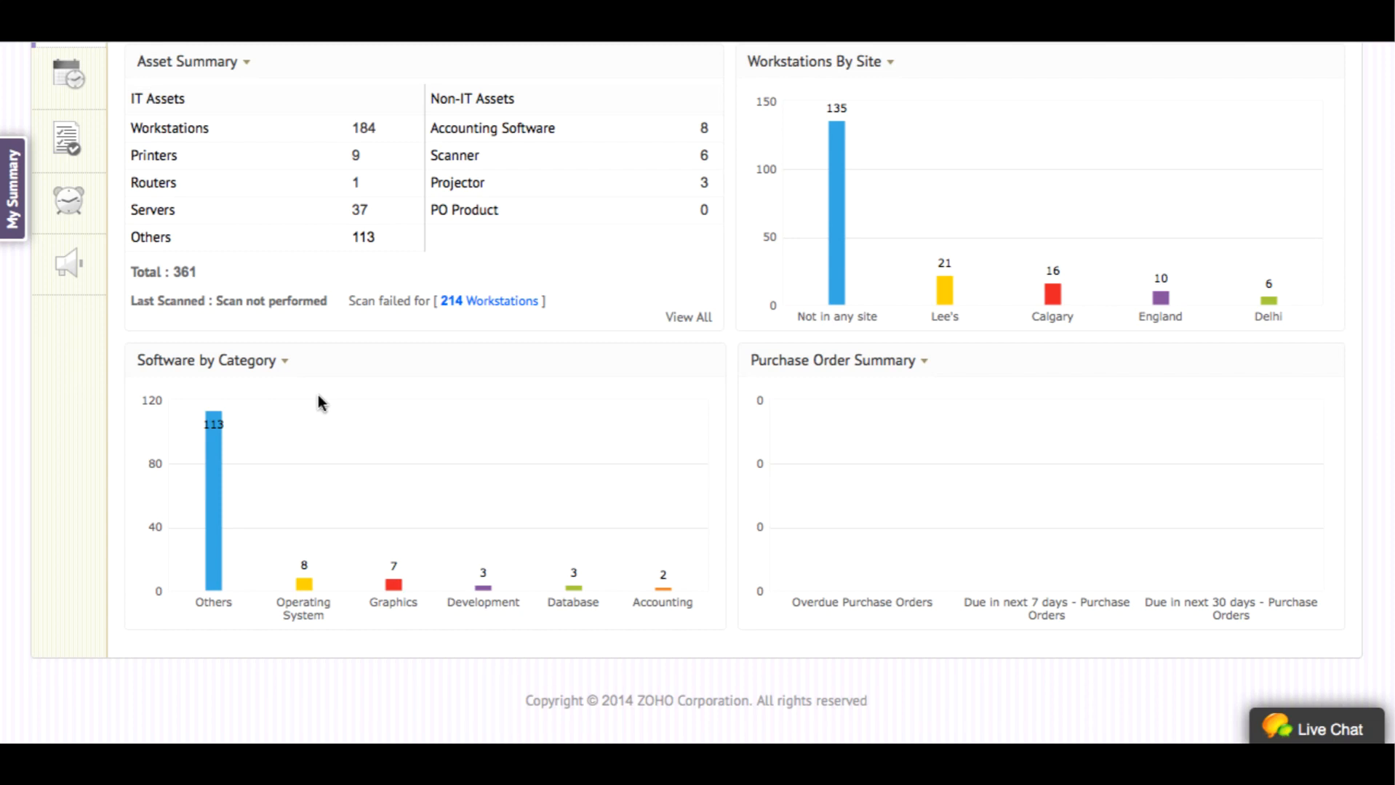
left_click(283, 369)
scroll(616, 371, "up", 3)
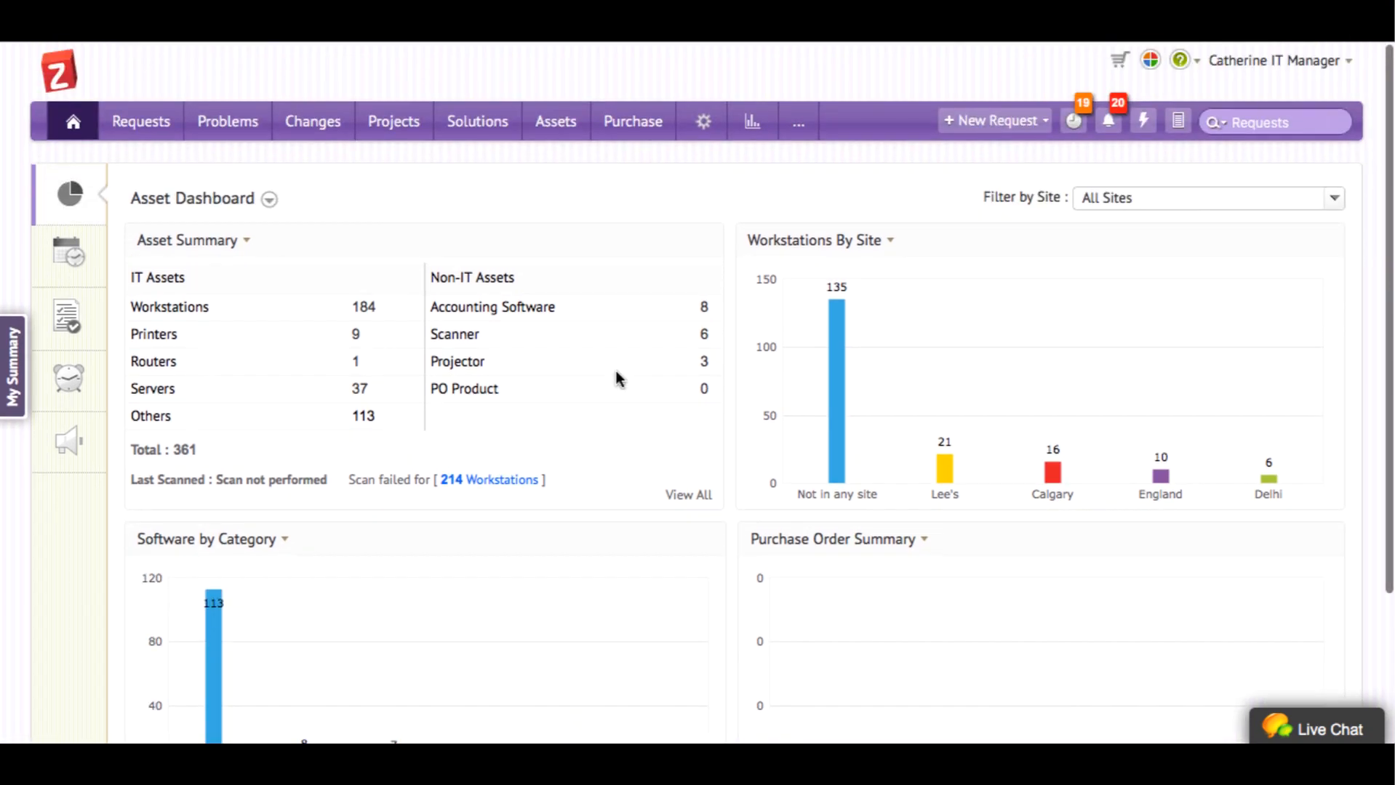
left_click(269, 198)
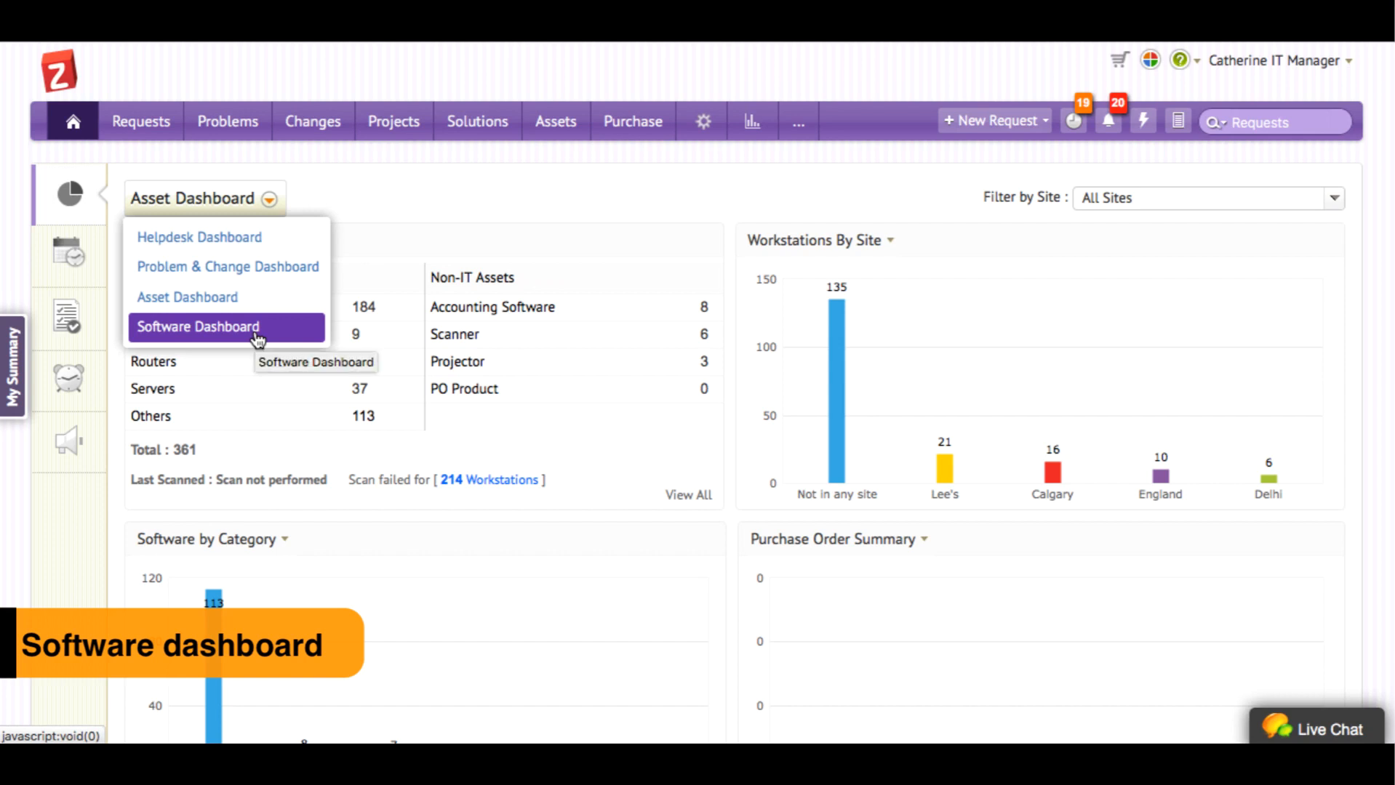
Choose Software Dashboard from the dashboard selector
left_click(257, 329)
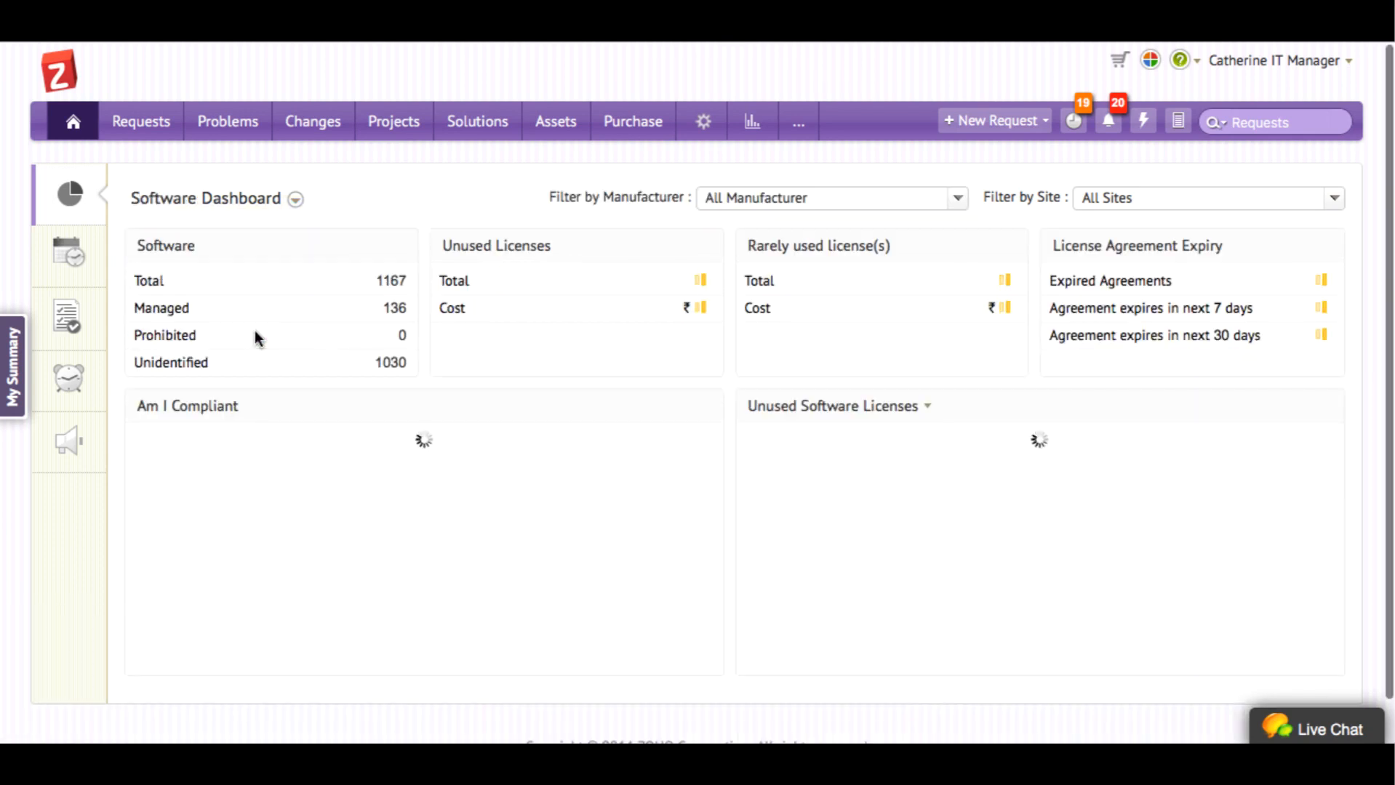